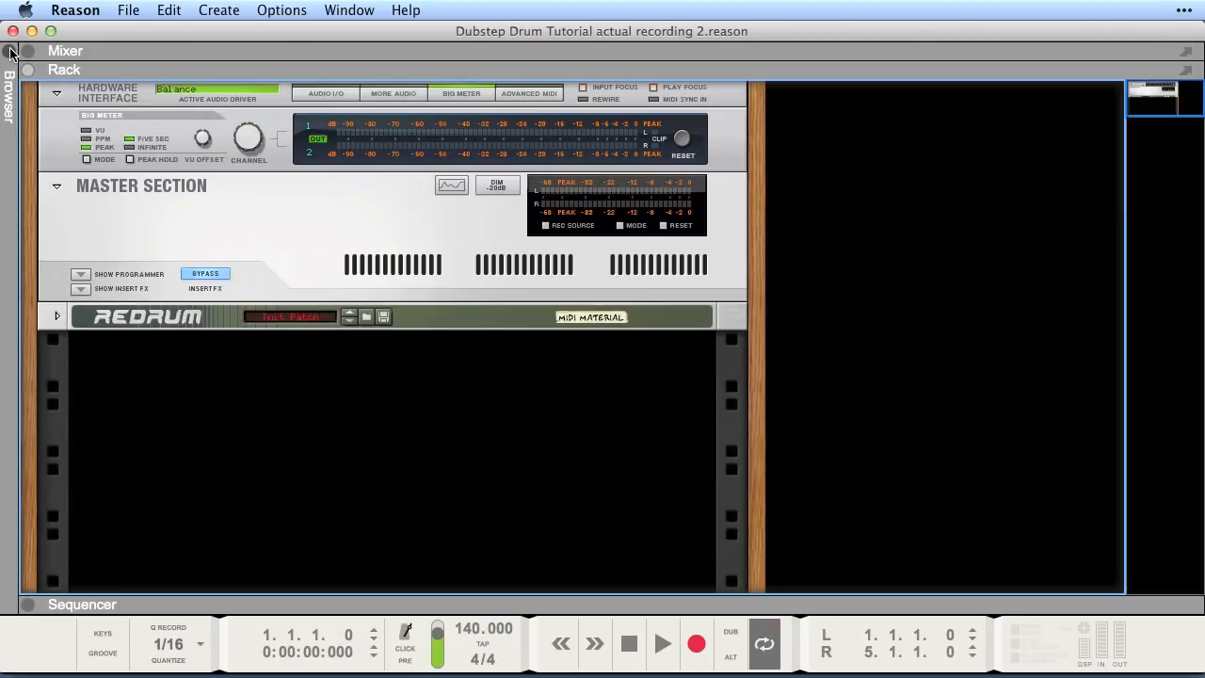
# - Open the browser and add a Kong Drum Designer to the rack below the Redrum
pyautogui.click(11, 52)
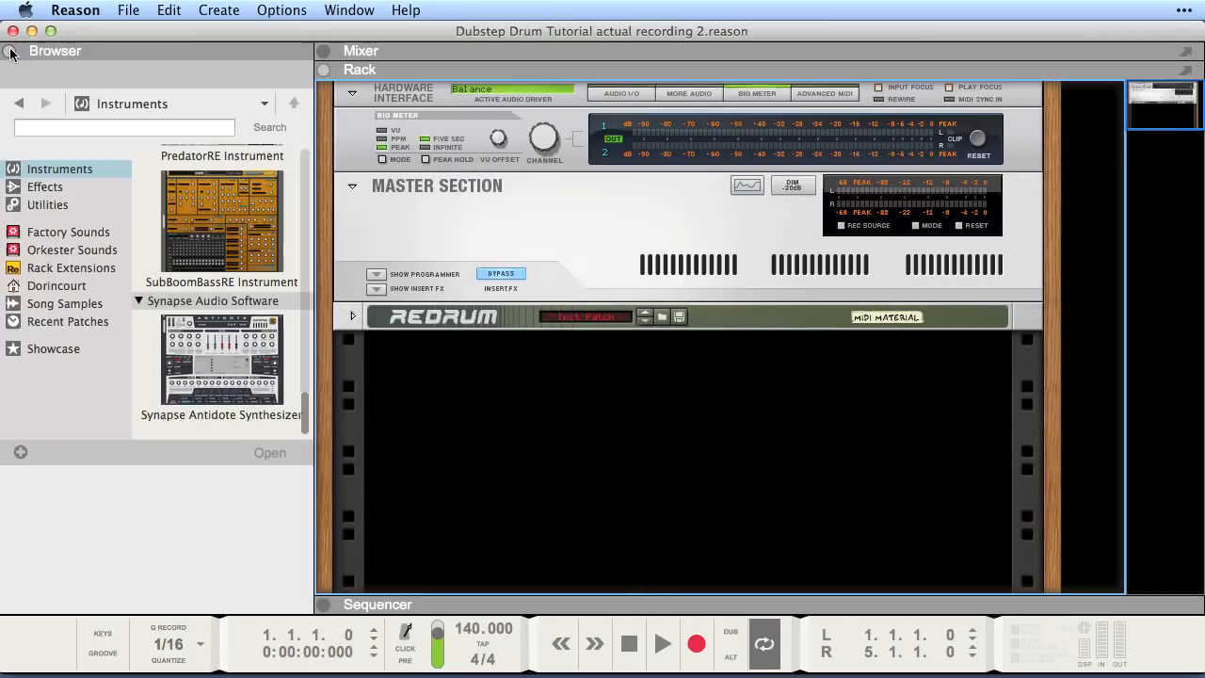
pyautogui.scroll(10, 196, 212)
pyautogui.scroll(1, 196, 212)
pyautogui.moveTo(198, 219); pyautogui.dragTo(557, 441)
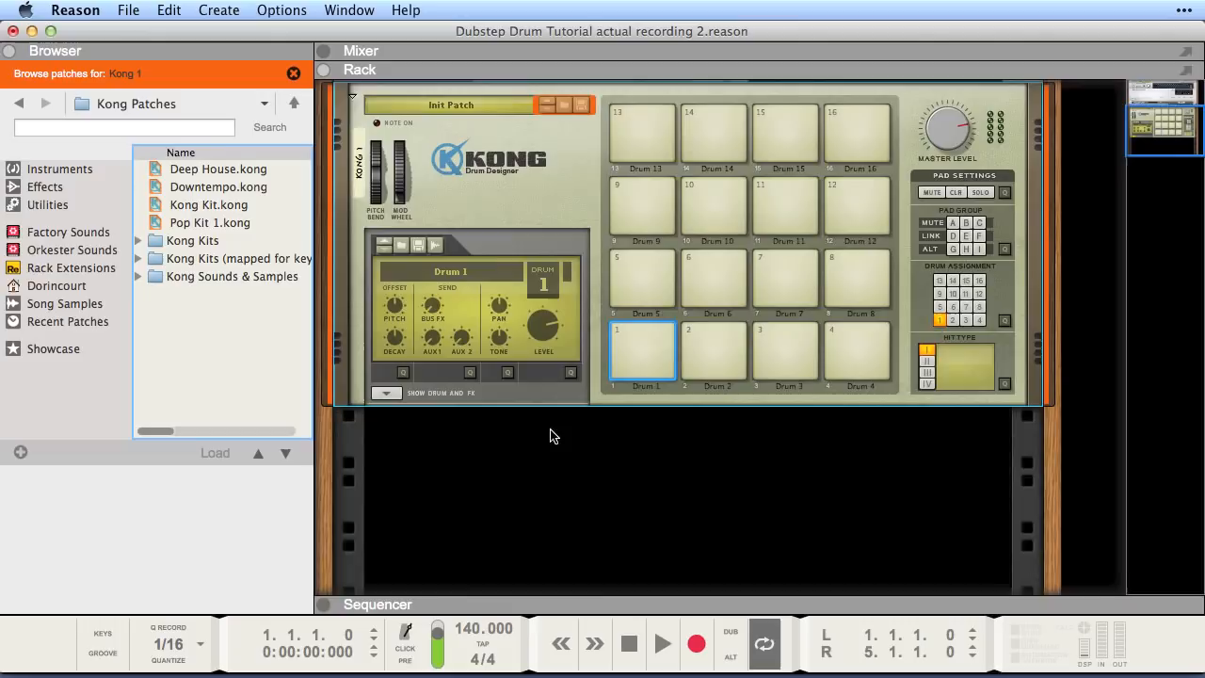
# - Show Kong's drum and FX section and set drum 1's module to the NN-Nano Sampler
pyautogui.click(386, 393)
pyautogui.click(400, 426)
pyautogui.click(473, 454)
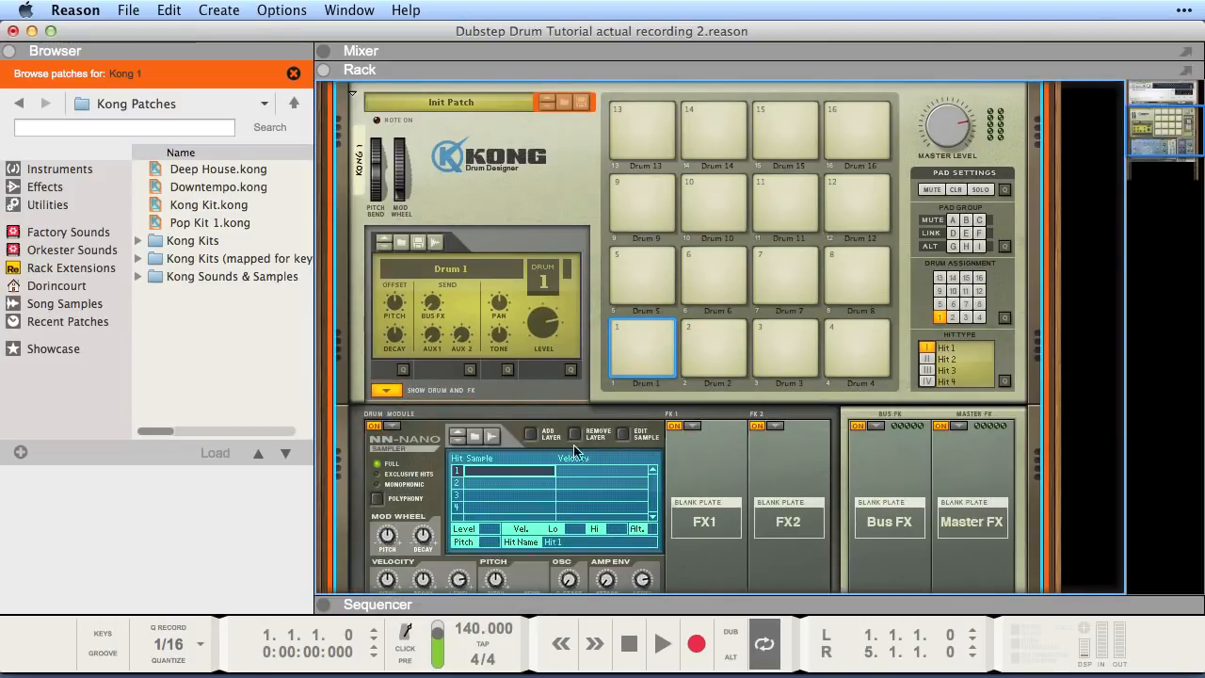
# - Browse samples for drum 1 and audition various kicks in the 1. Bass Drums folder
pyautogui.click(474, 437)
pyautogui.click(252, 300)
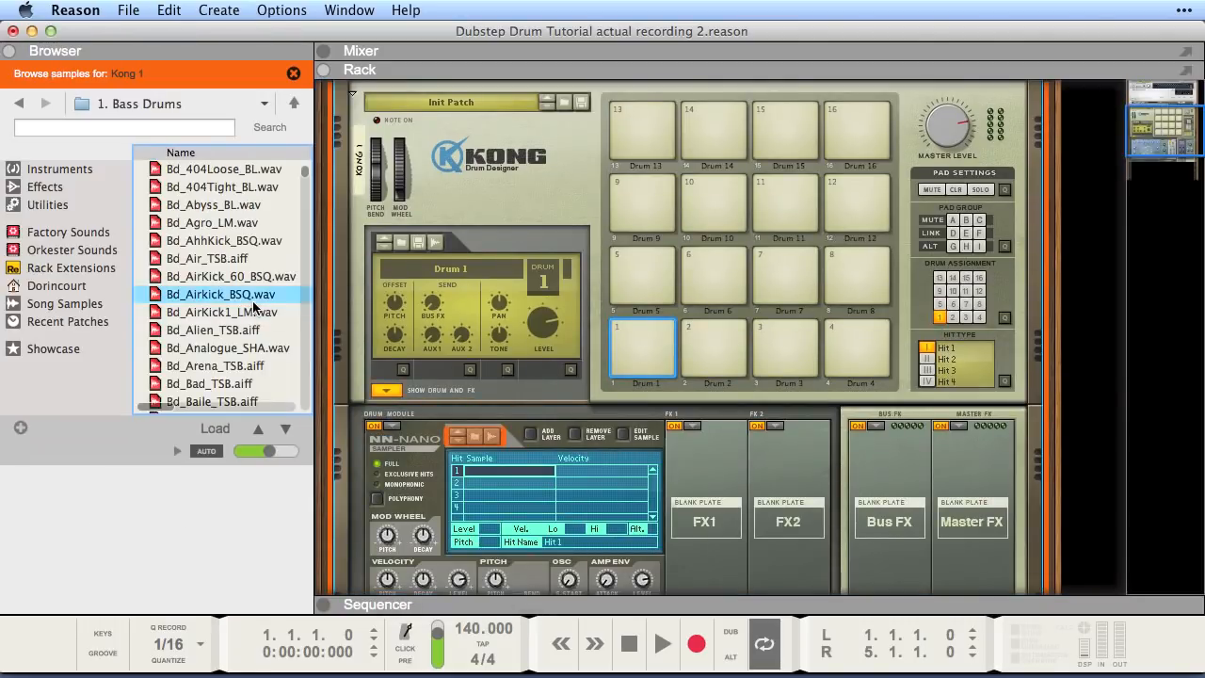
pyautogui.scroll(-20, 252, 301)
pyautogui.click(253, 300)
pyautogui.scroll(-20, 252, 300)
pyautogui.scroll(5, 252, 301)
pyautogui.scroll(4, 252, 306)
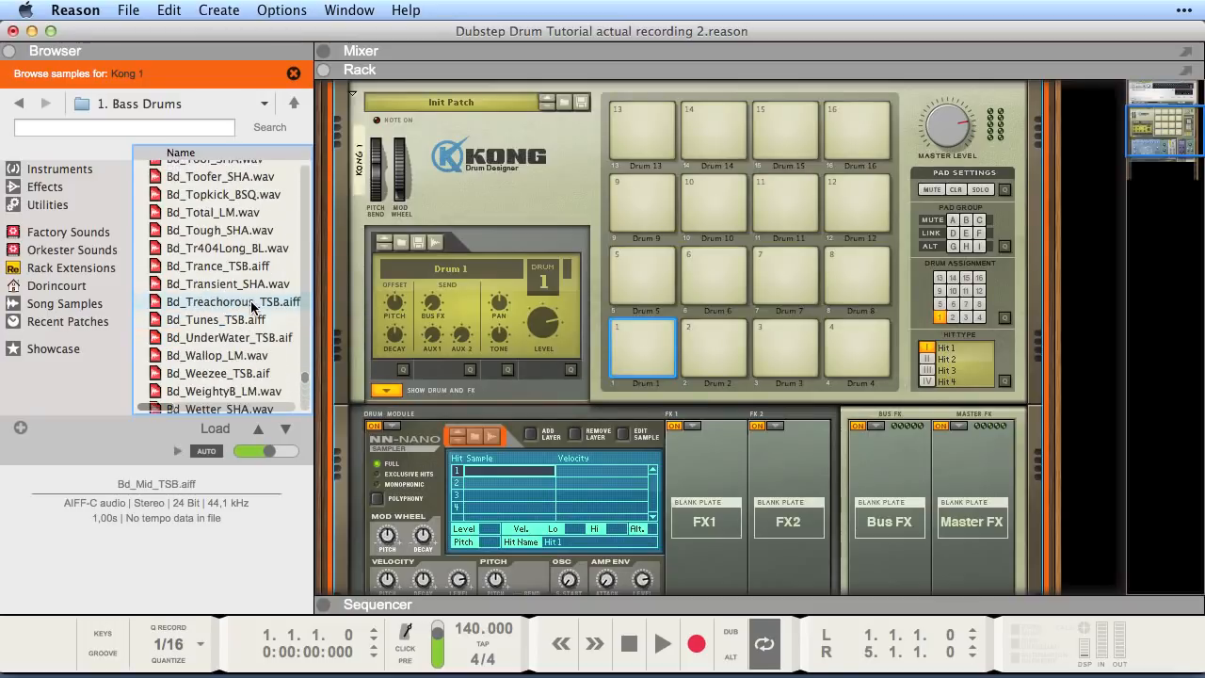
pyautogui.click(252, 301)
pyautogui.scroll(5, 253, 306)
pyautogui.click(253, 306)
pyautogui.scroll(5, 253, 306)
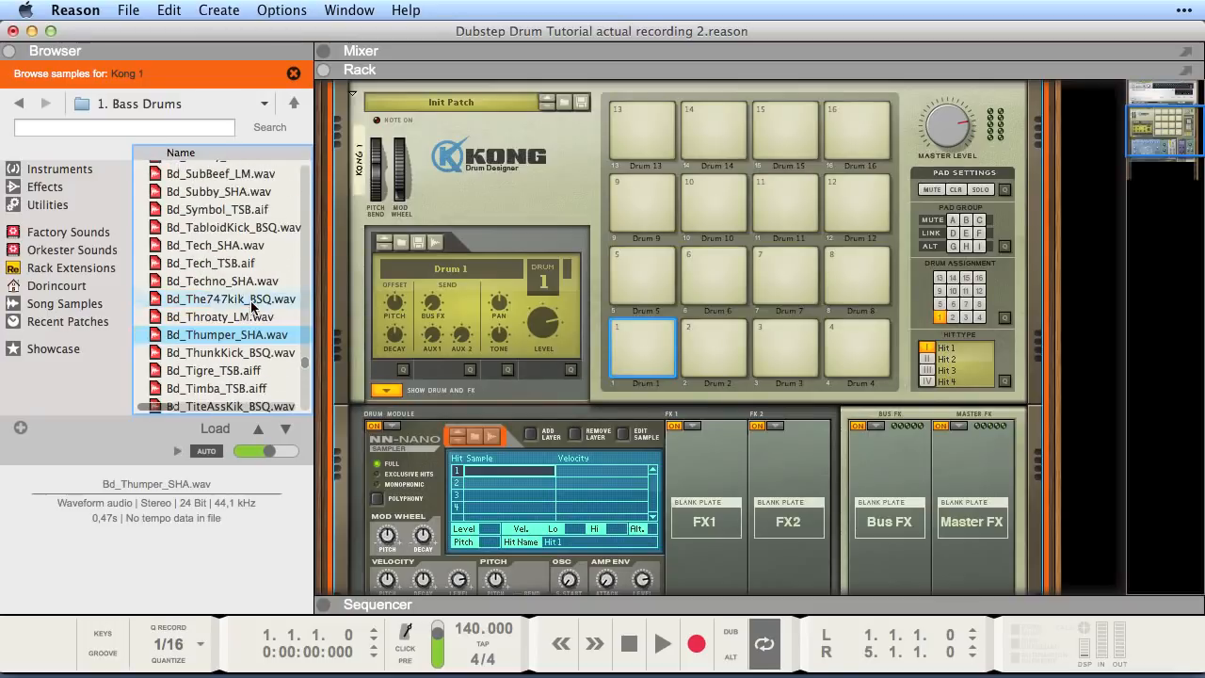
pyautogui.scroll(5, 253, 306)
pyautogui.click(252, 306)
pyautogui.scroll(3, 252, 306)
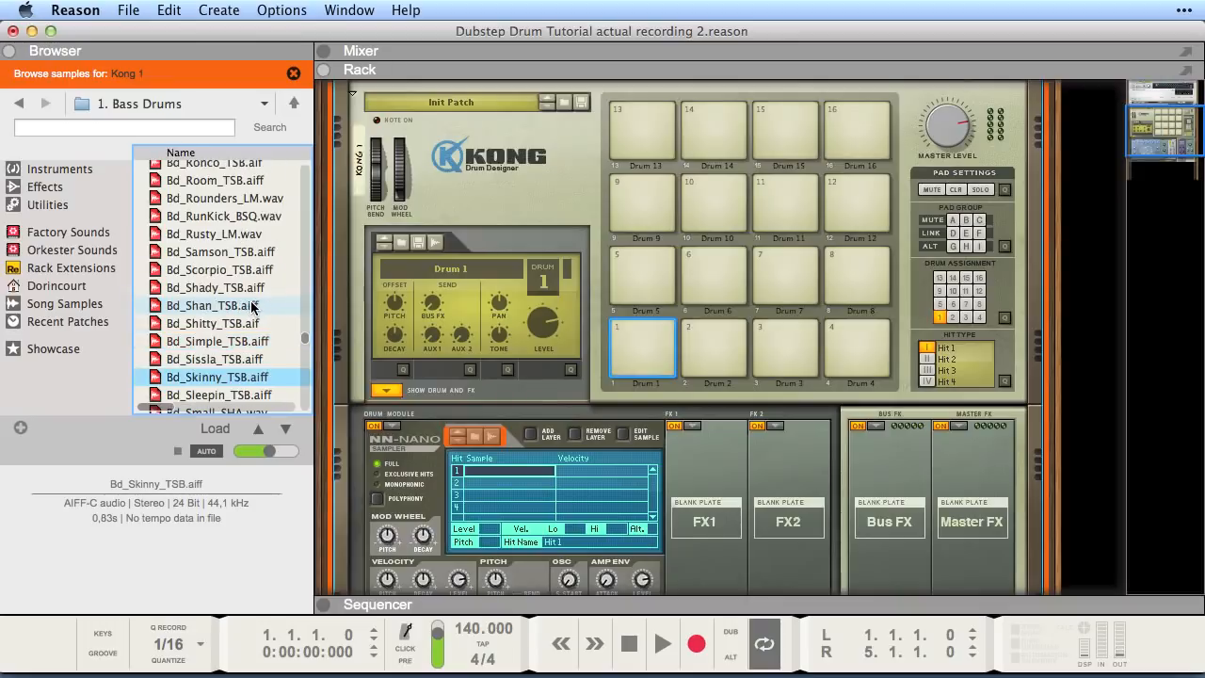
# - Load the Bd_Rounders_LM.wav sample onto Kong's pad 1
pyautogui.scroll(1, 252, 306)
pyautogui.scroll(1, 236, 268)
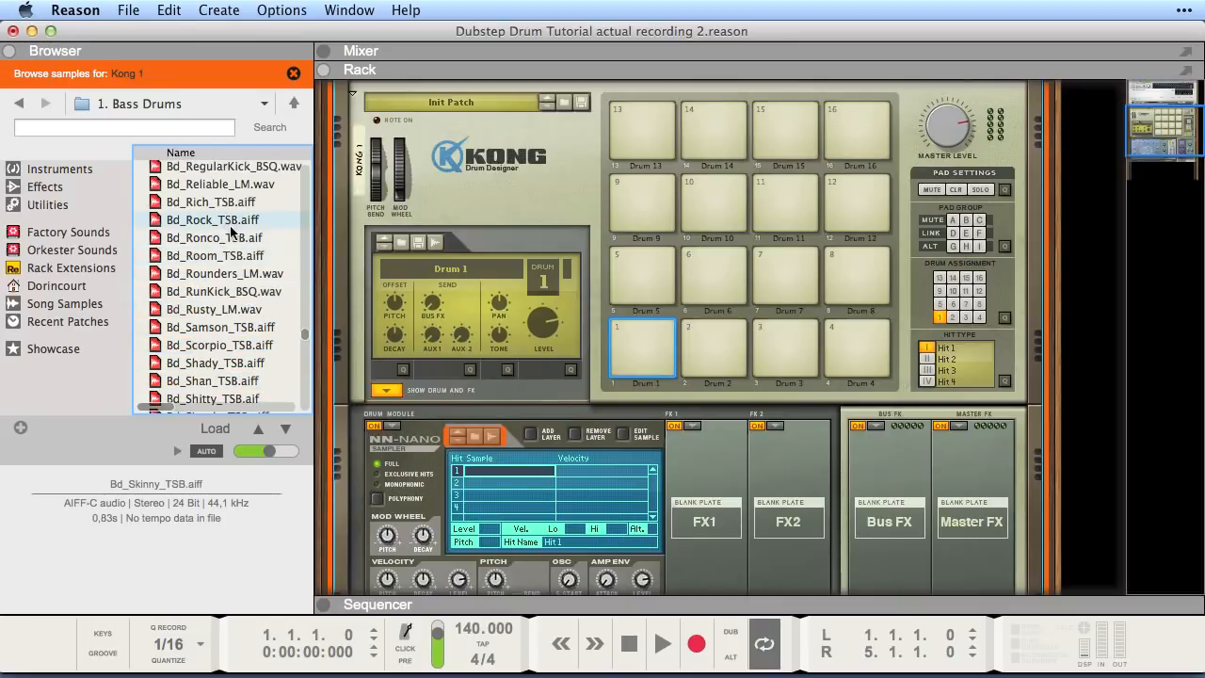
pyautogui.click(232, 275)
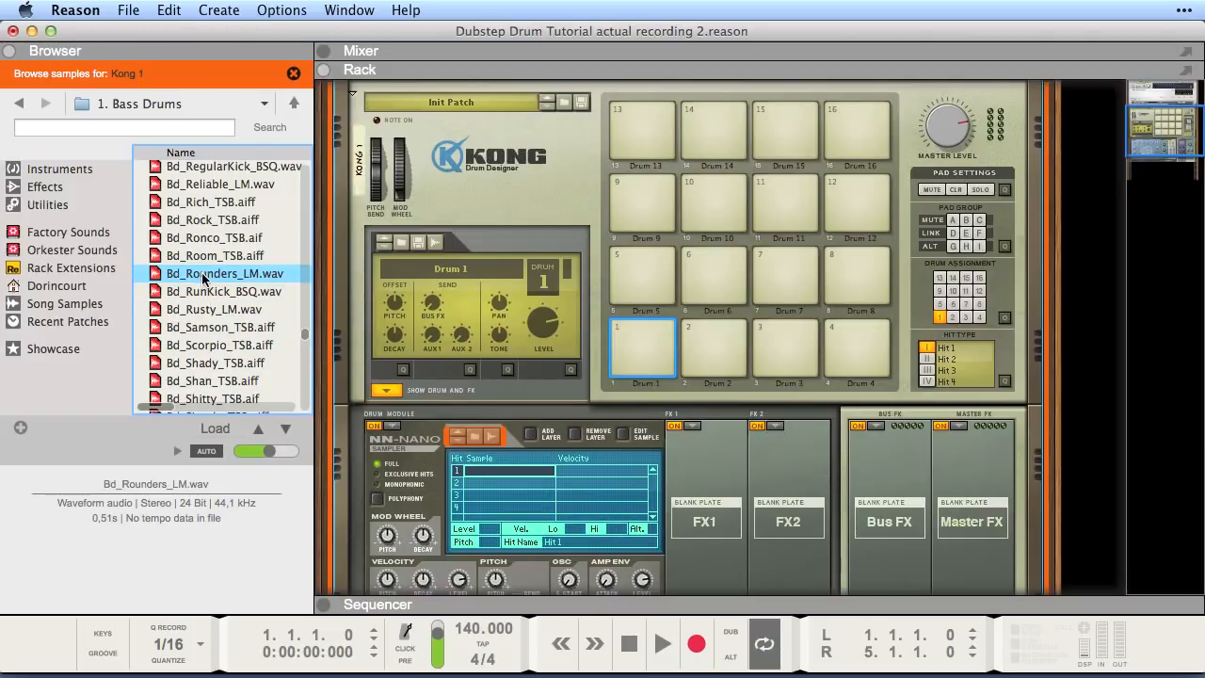
pyautogui.moveTo(203, 280); pyautogui.dragTo(637, 365)
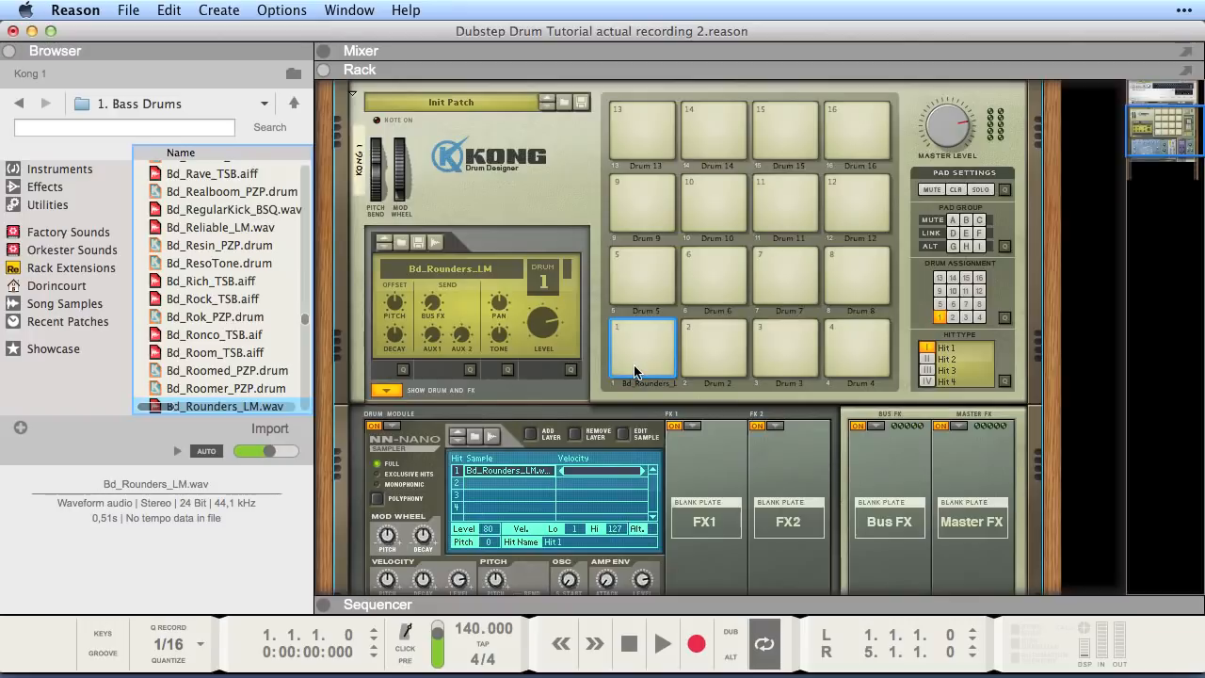
# - Select pad 2 and set its drum module to the NN-Nano Sampler
pyautogui.click(718, 342)
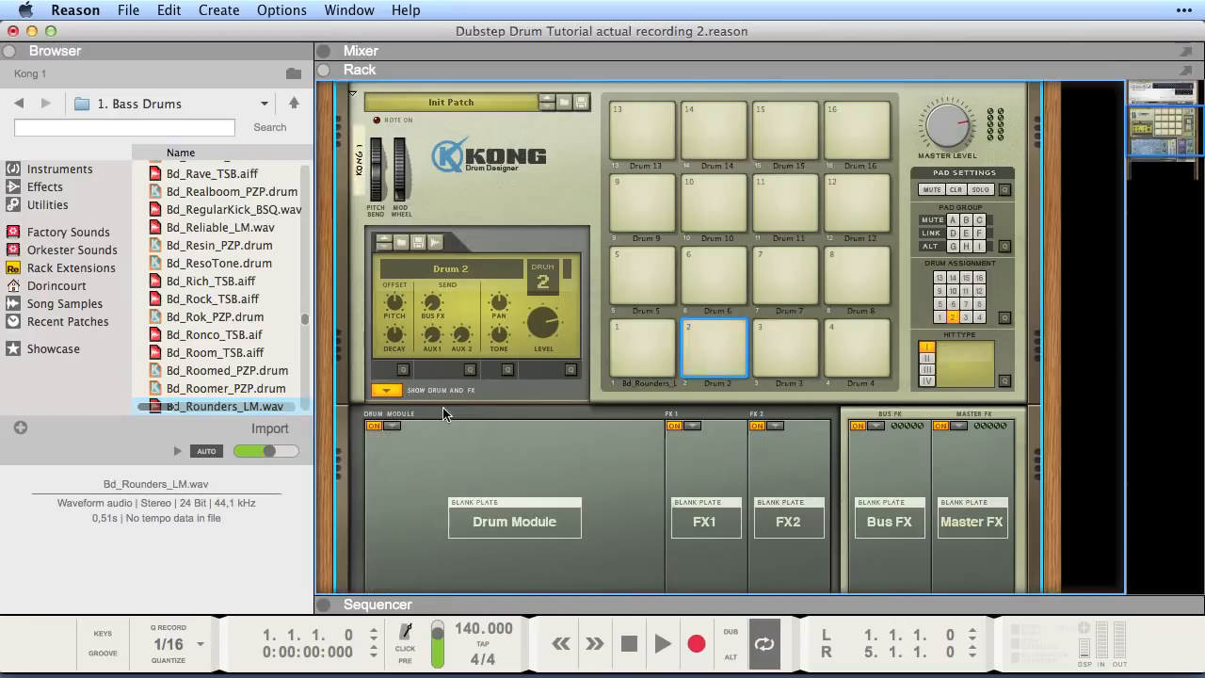
pyautogui.click(391, 428)
pyautogui.click(414, 455)
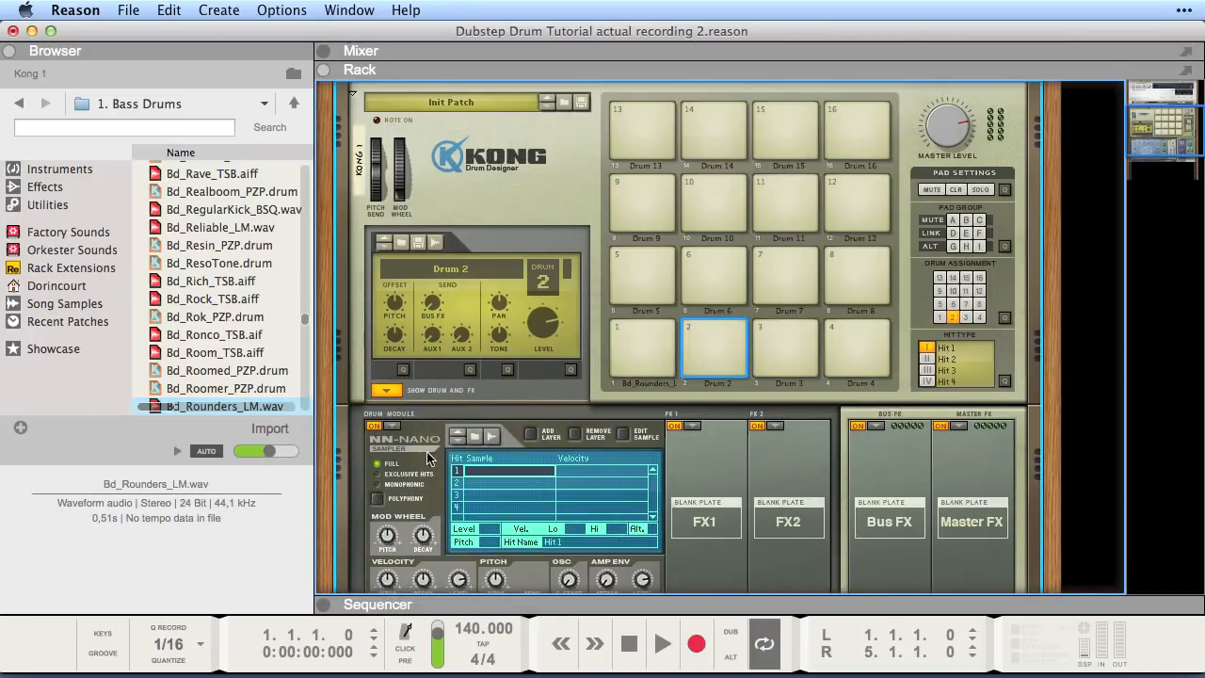
# - Audition punchy kick samples in the 1. Bass Drums folder and load Bd_Punchy_TSB.aiff onto pad 2
pyautogui.click(475, 435)
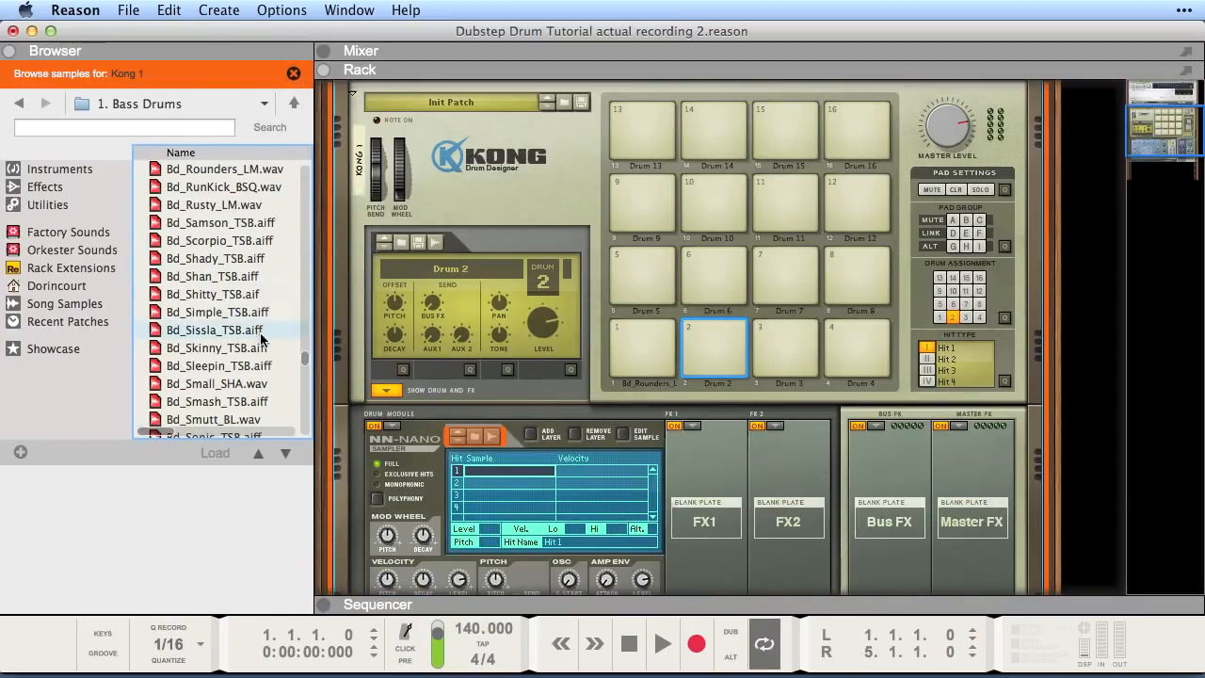
pyautogui.scroll(5, 250, 339)
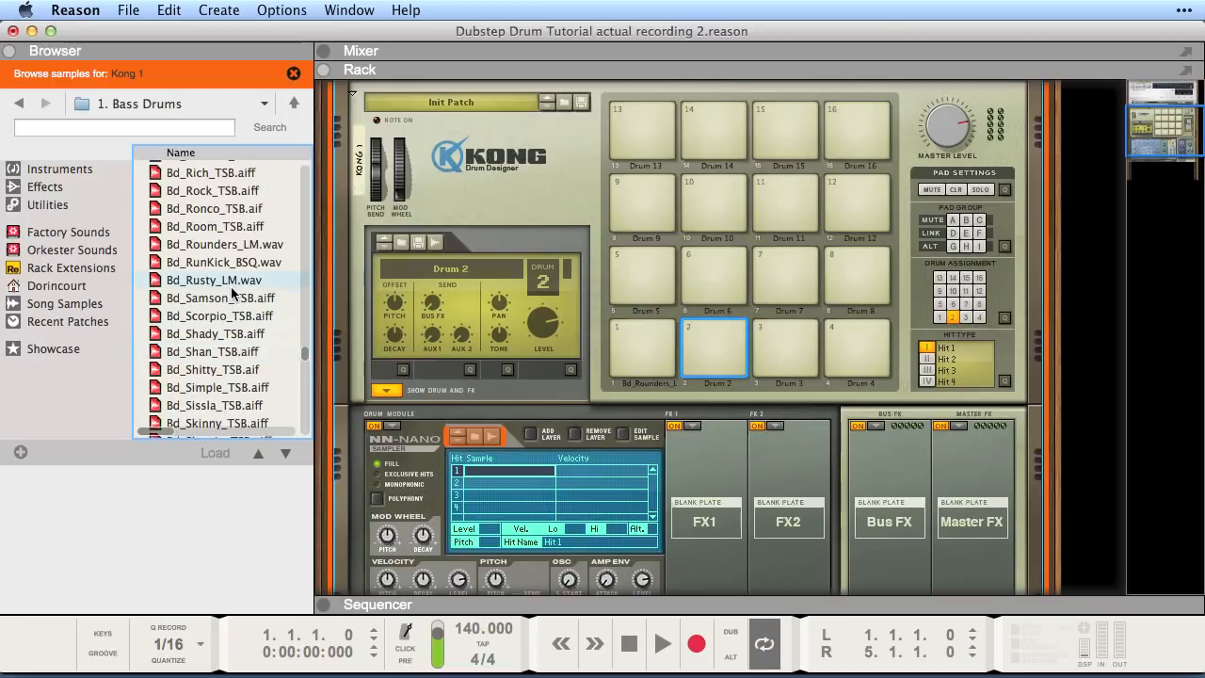
pyautogui.click(232, 289)
pyautogui.scroll(3, 232, 292)
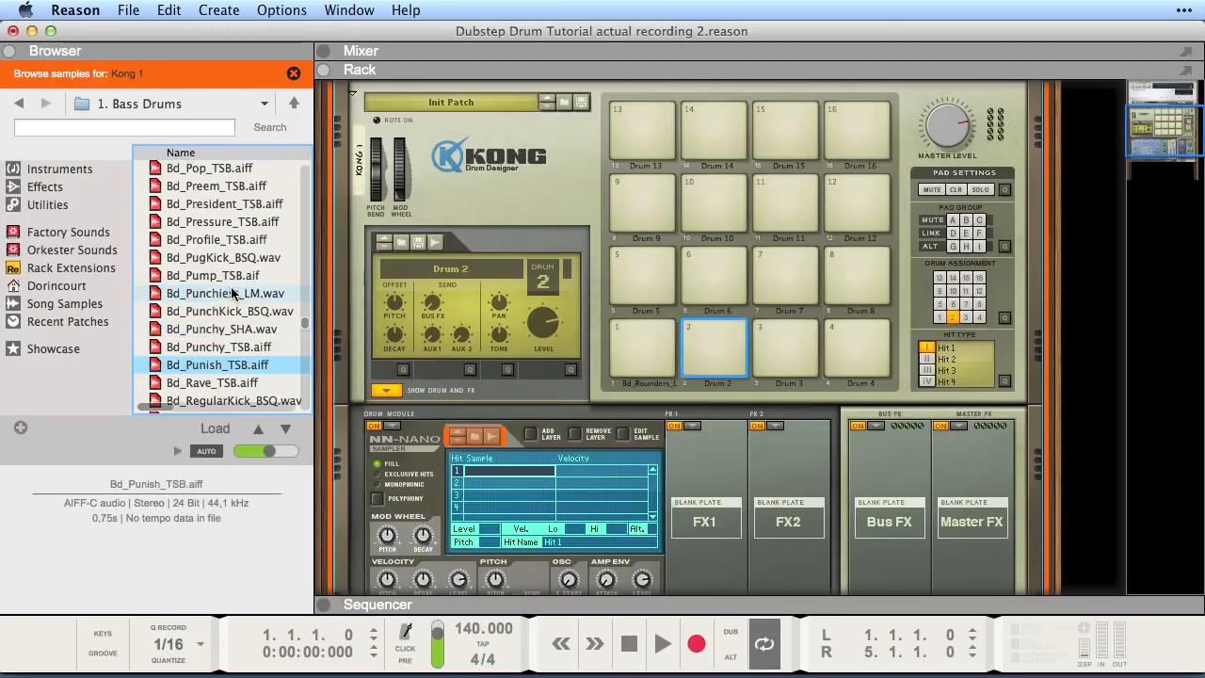
pyautogui.scroll(-1, 231, 292)
pyautogui.click(230, 254)
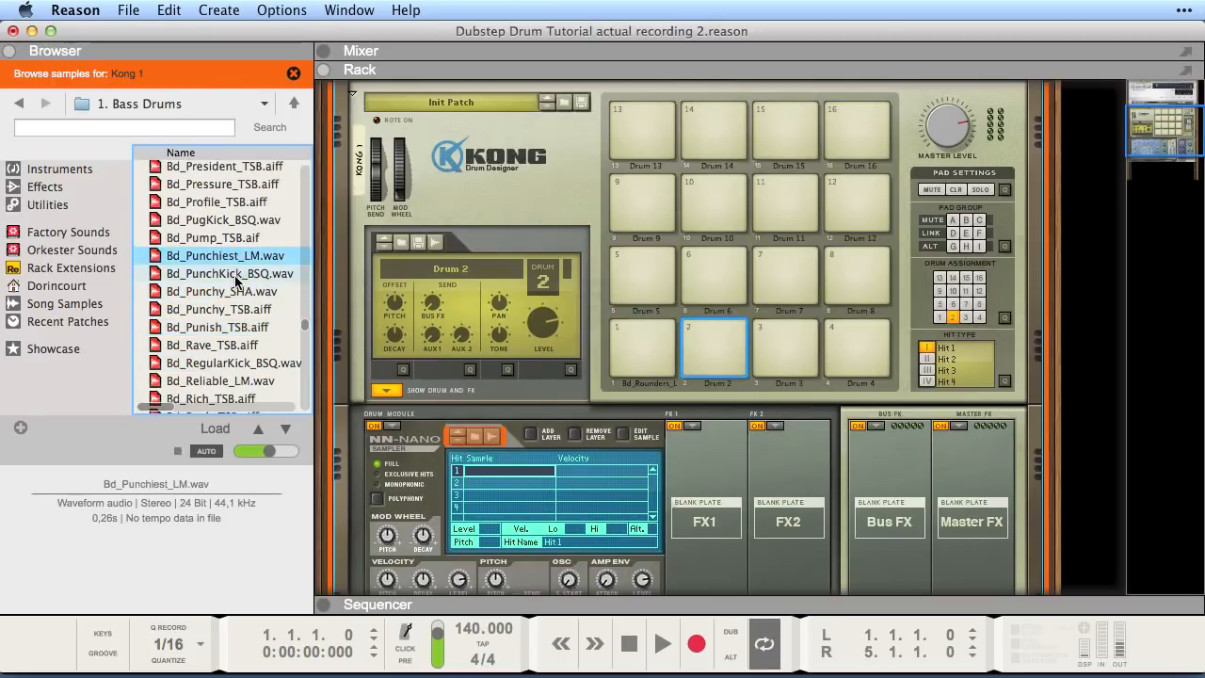
pyautogui.click(232, 291)
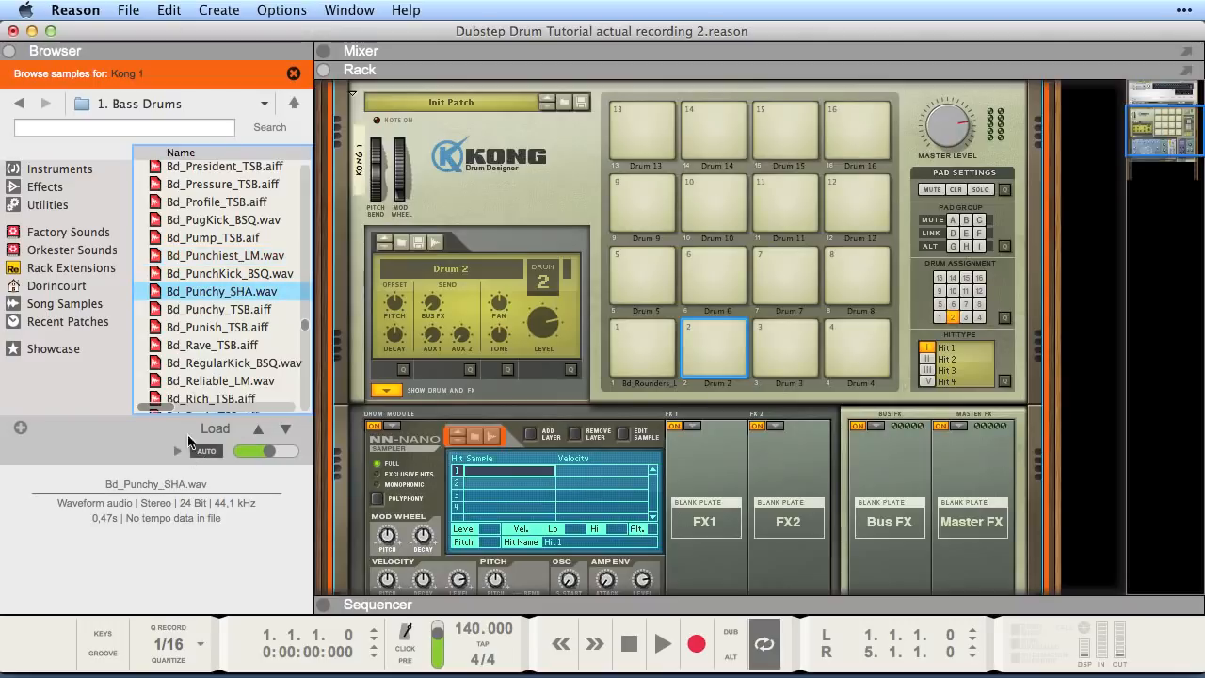
pyautogui.click(183, 312)
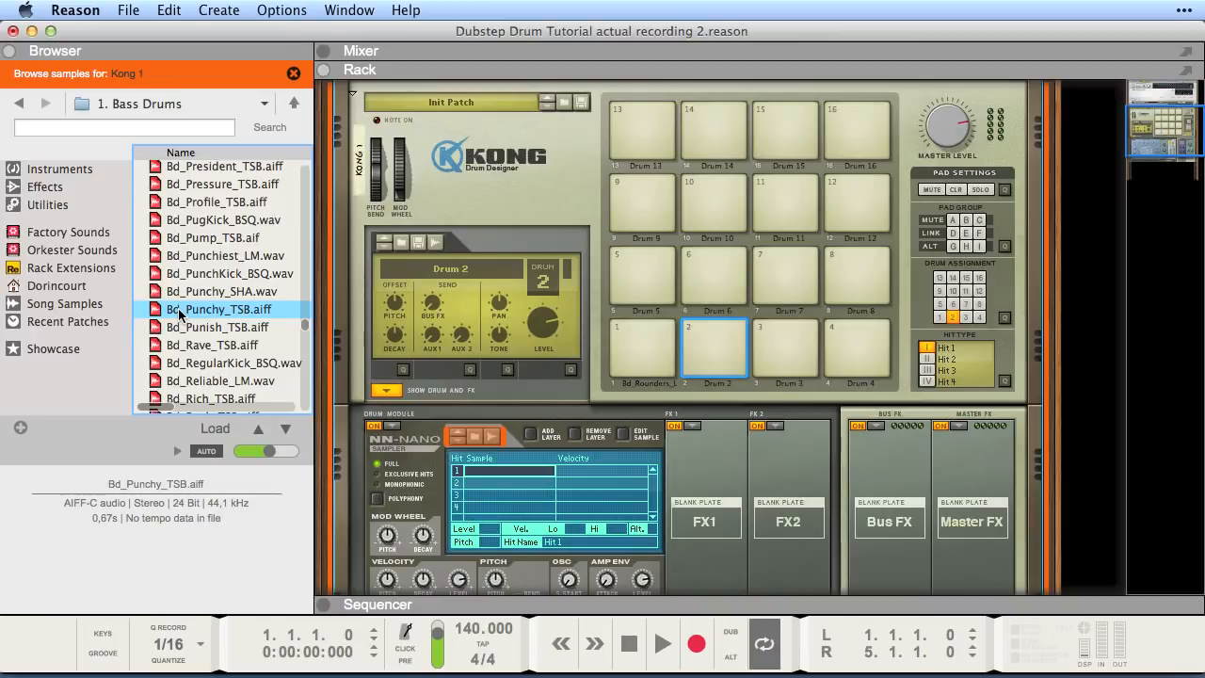
pyautogui.moveTo(179, 315); pyautogui.dragTo(711, 365)
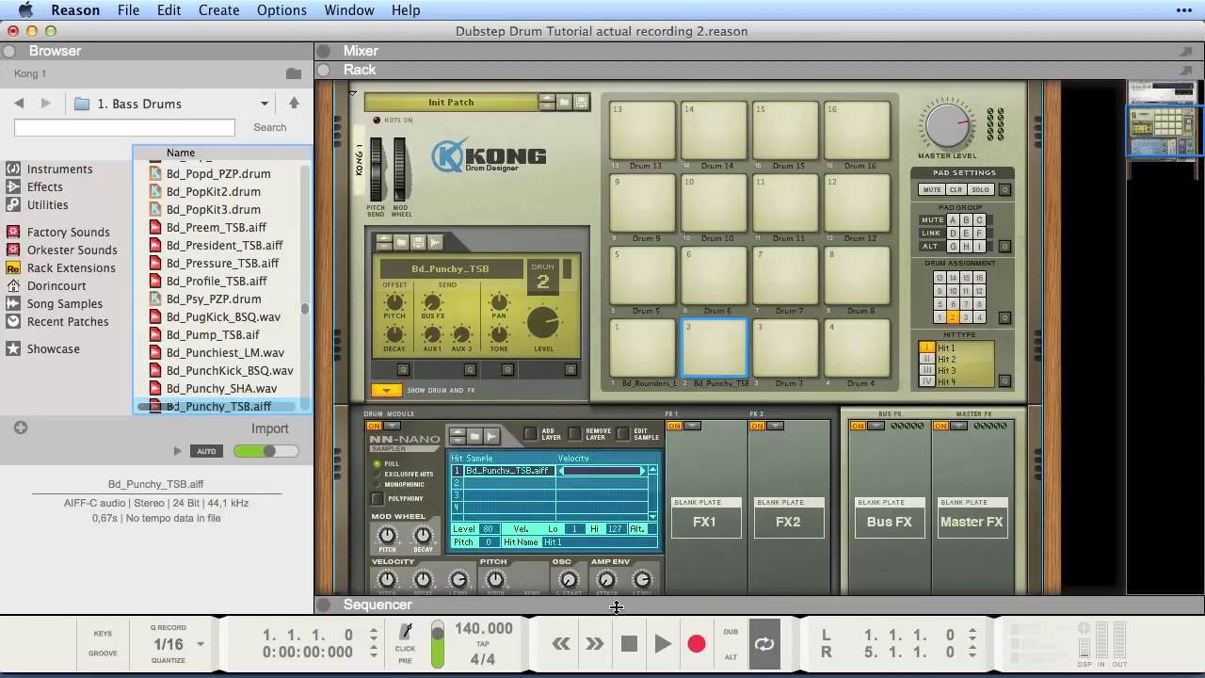
# - Move the Kick clip onto Lane 1 of the Kong 1 track in the sequencer and start playback
pyautogui.moveTo(617, 606); pyautogui.dragTo(616, 256)
pyautogui.click(645, 516)
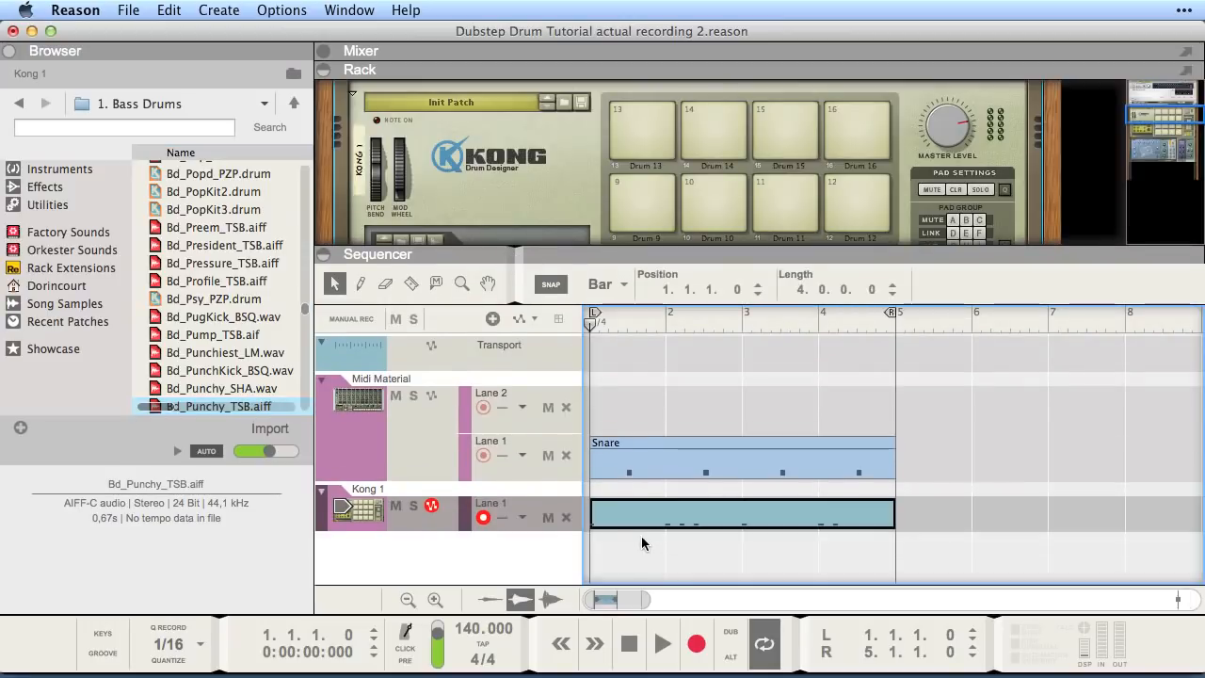
pyautogui.click(641, 538)
pyautogui.press('space')
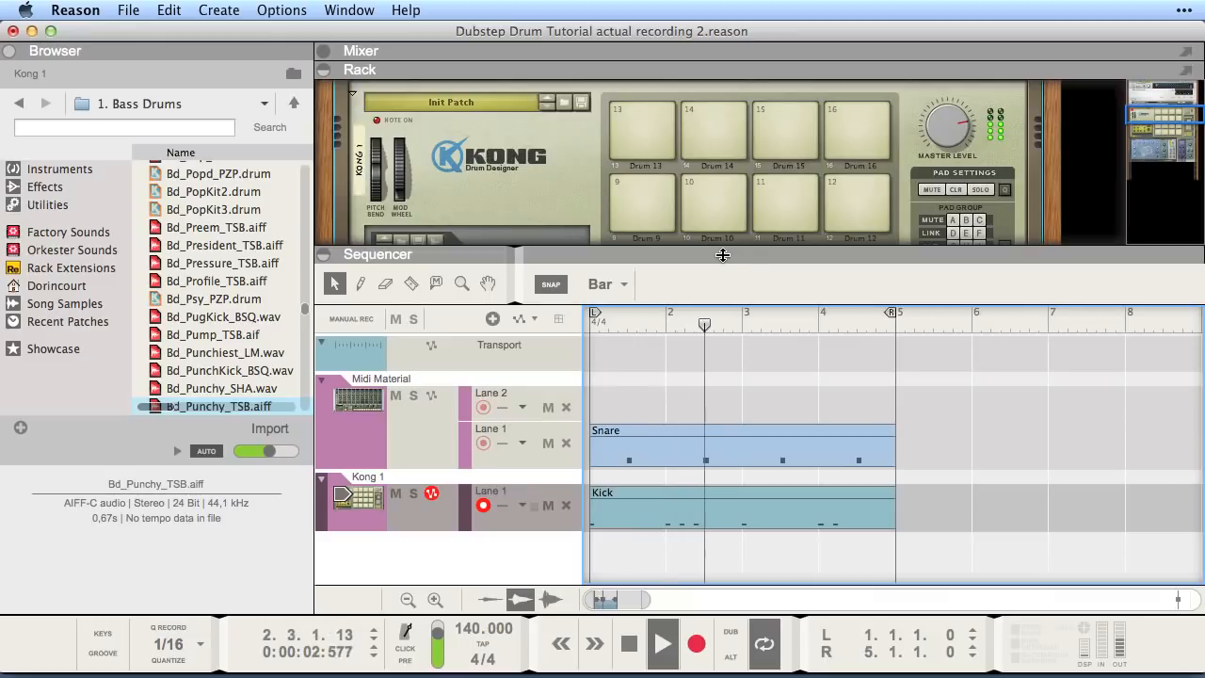
# - Open the Kick clip on the Kong 1 track for note editing
pyautogui.moveTo(723, 255); pyautogui.dragTo(727, 603)
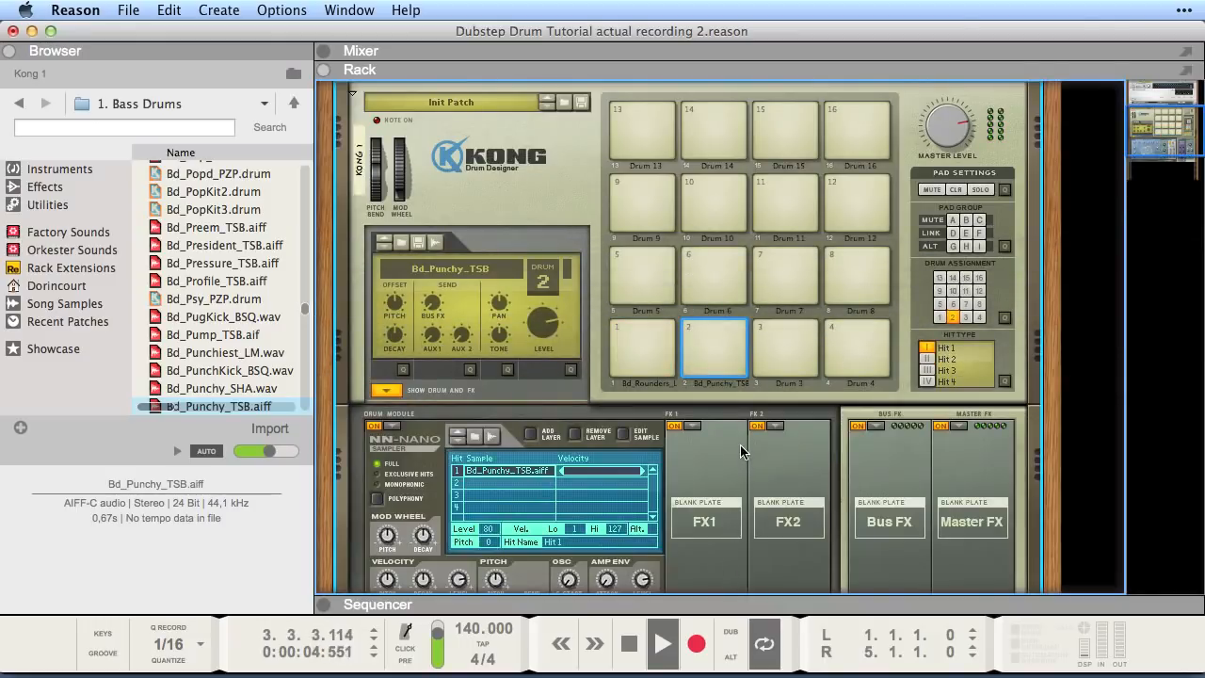
pyautogui.scroll(-3, 735, 447)
pyautogui.moveTo(710, 600); pyautogui.dragTo(636, 377)
pyautogui.scroll(-3, 651, 520)
pyautogui.doubleClick(663, 551)
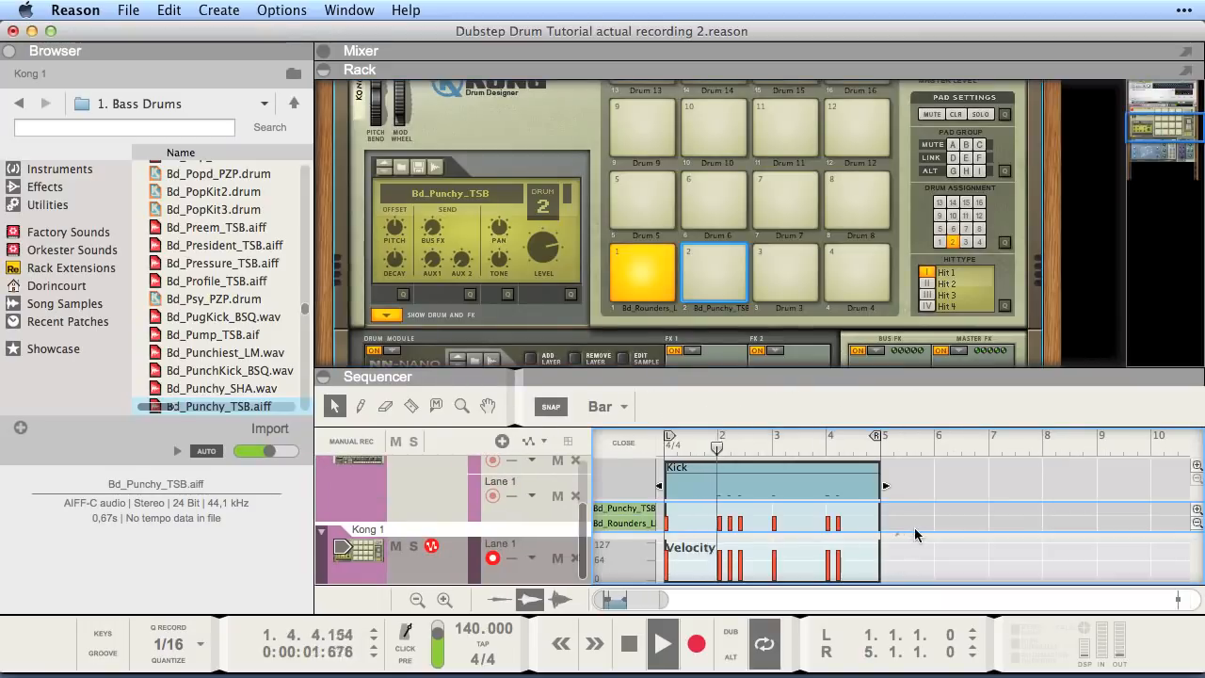
# - Select all Bd_Rounders_LM notes in the Kick clip and duplicate them onto the Bd_Punchy_TSB row
pyautogui.moveTo(911, 516); pyautogui.dragTo(598, 534)
pyautogui.moveTo(670, 377); pyautogui.dragTo(624, 231)
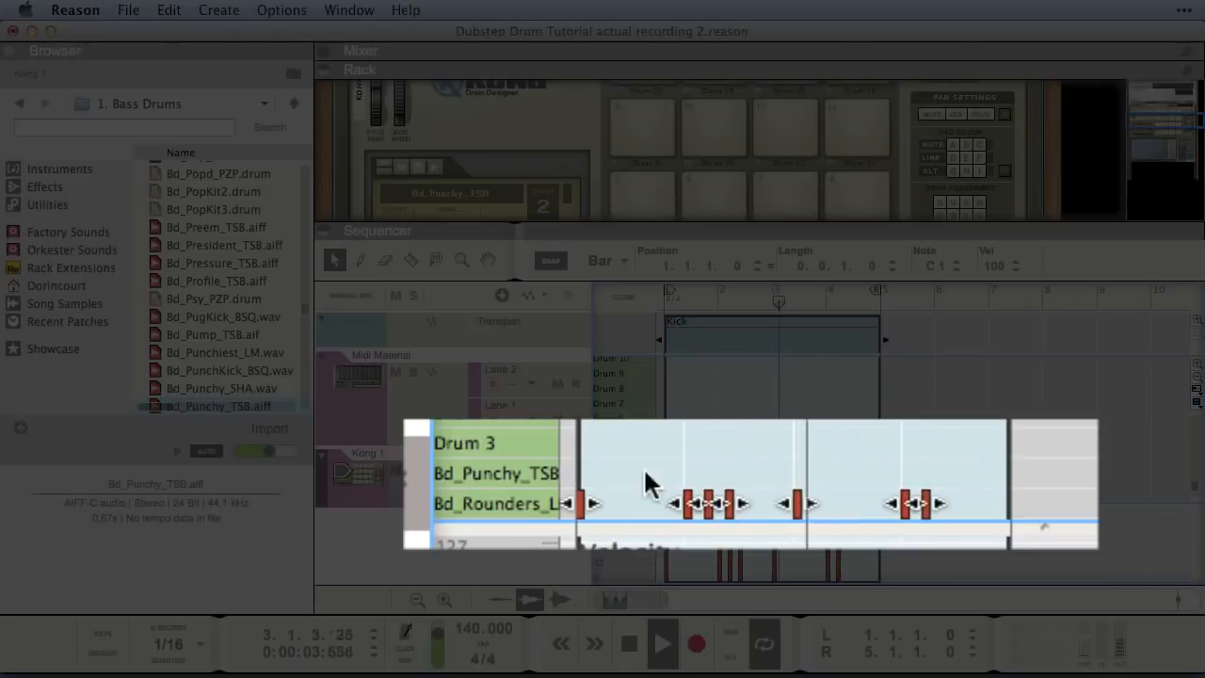
pyautogui.moveTo(584, 502); pyautogui.dragTo(582, 475)
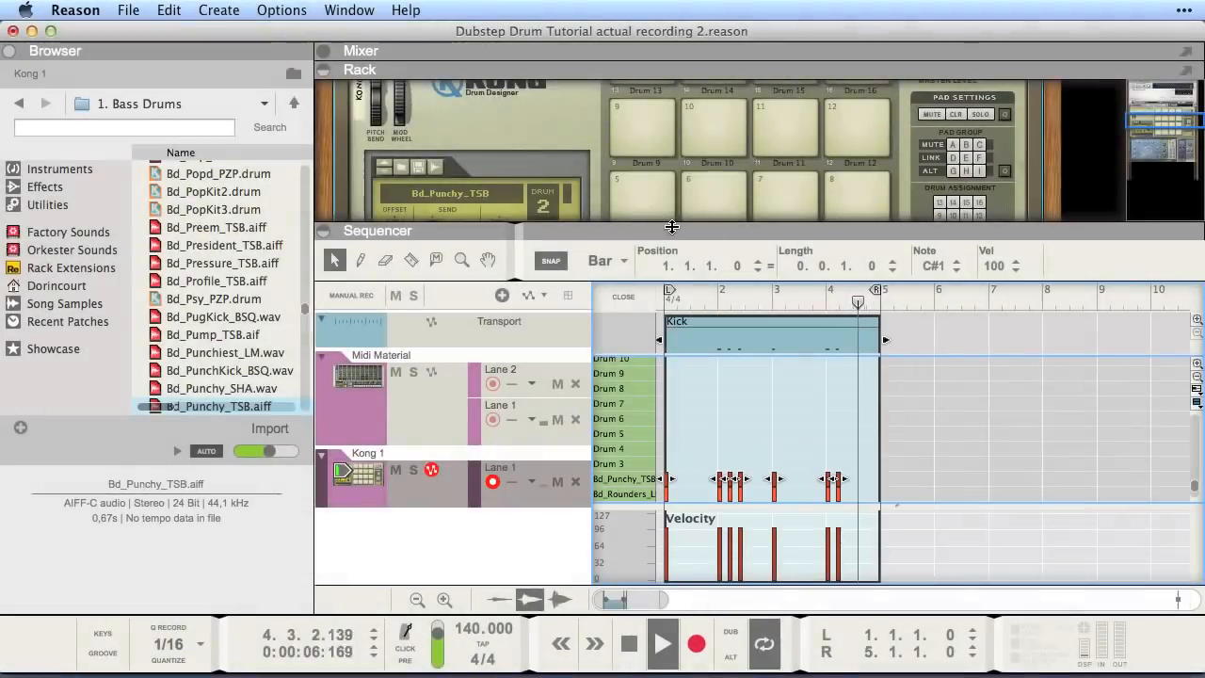
# - Insert a Filter into drum 2's FX 1 slot and lower its frequency slightly
pyautogui.moveTo(671, 229); pyautogui.dragTo(675, 602)
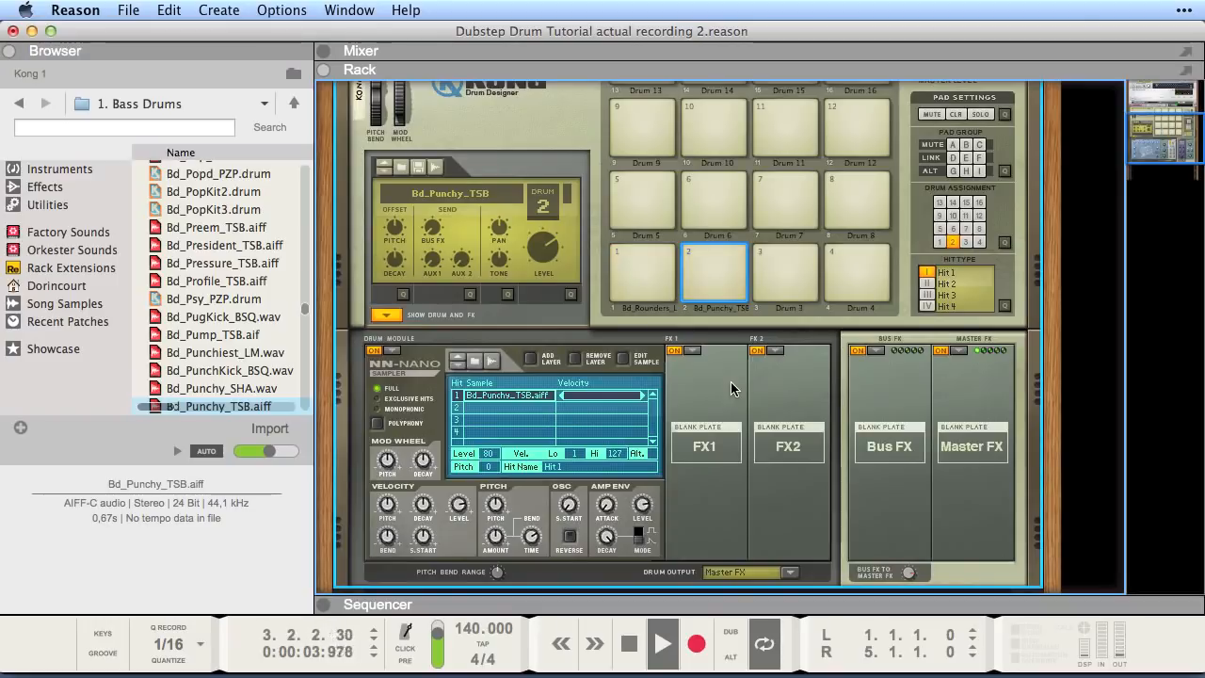
pyautogui.click(692, 350)
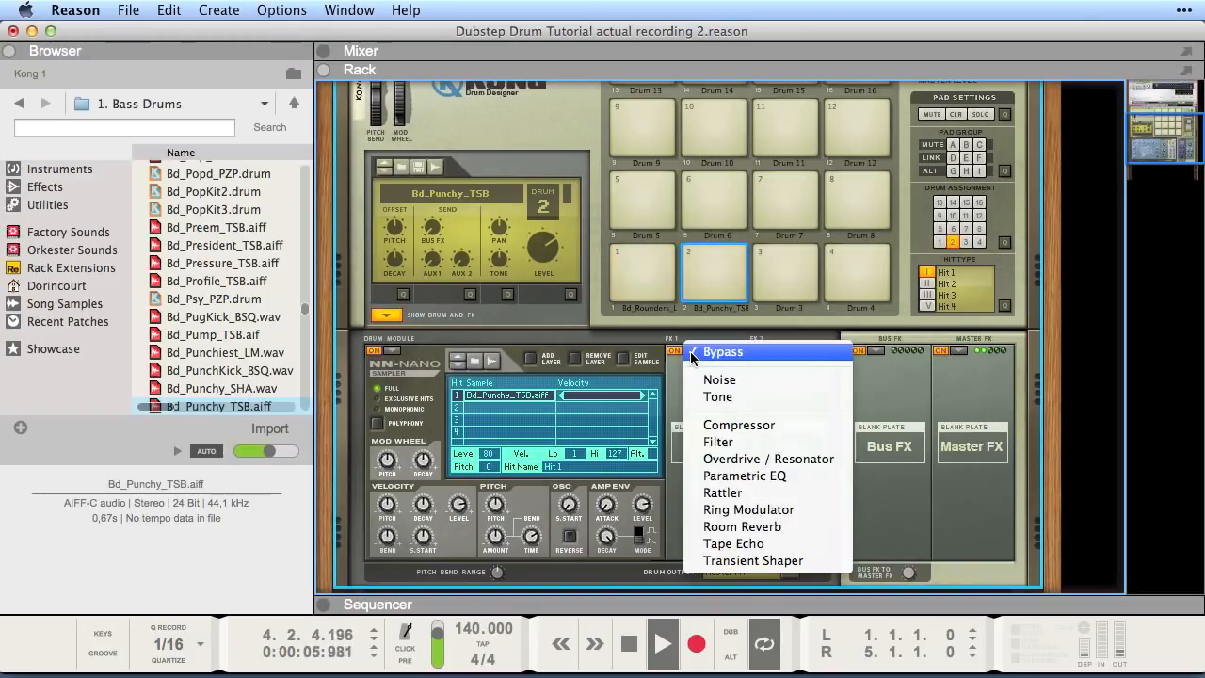
pyautogui.click(736, 445)
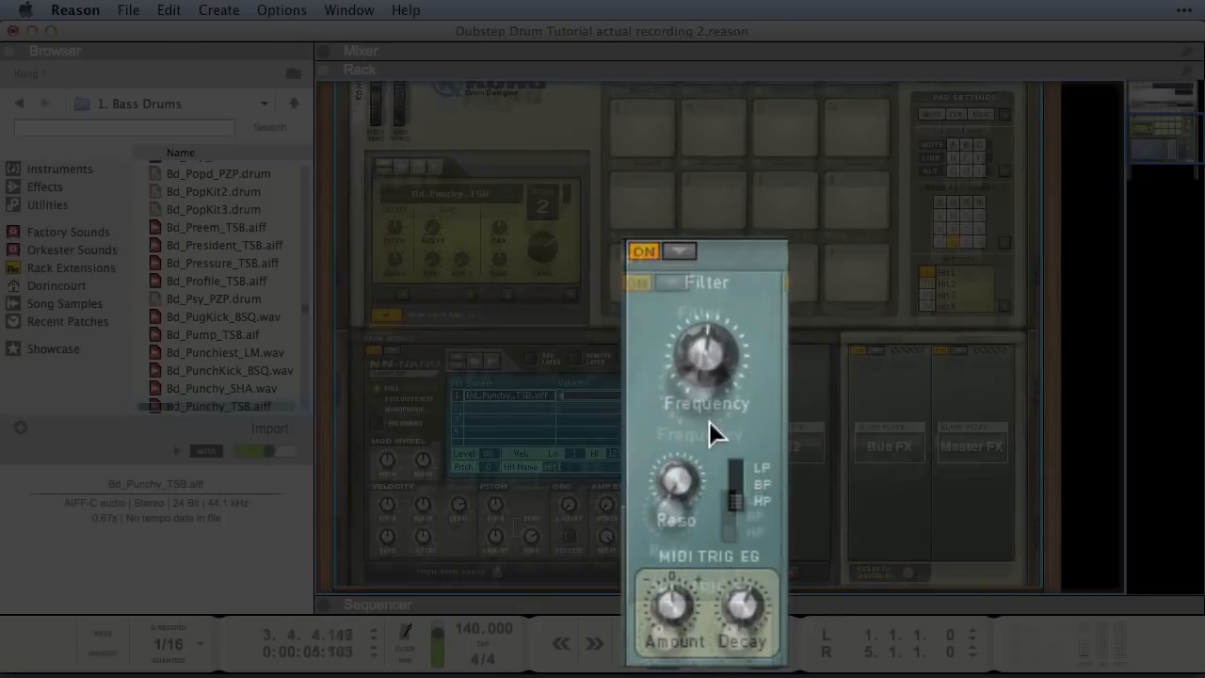
pyautogui.moveTo(694, 396); pyautogui.dragTo(633, 429)
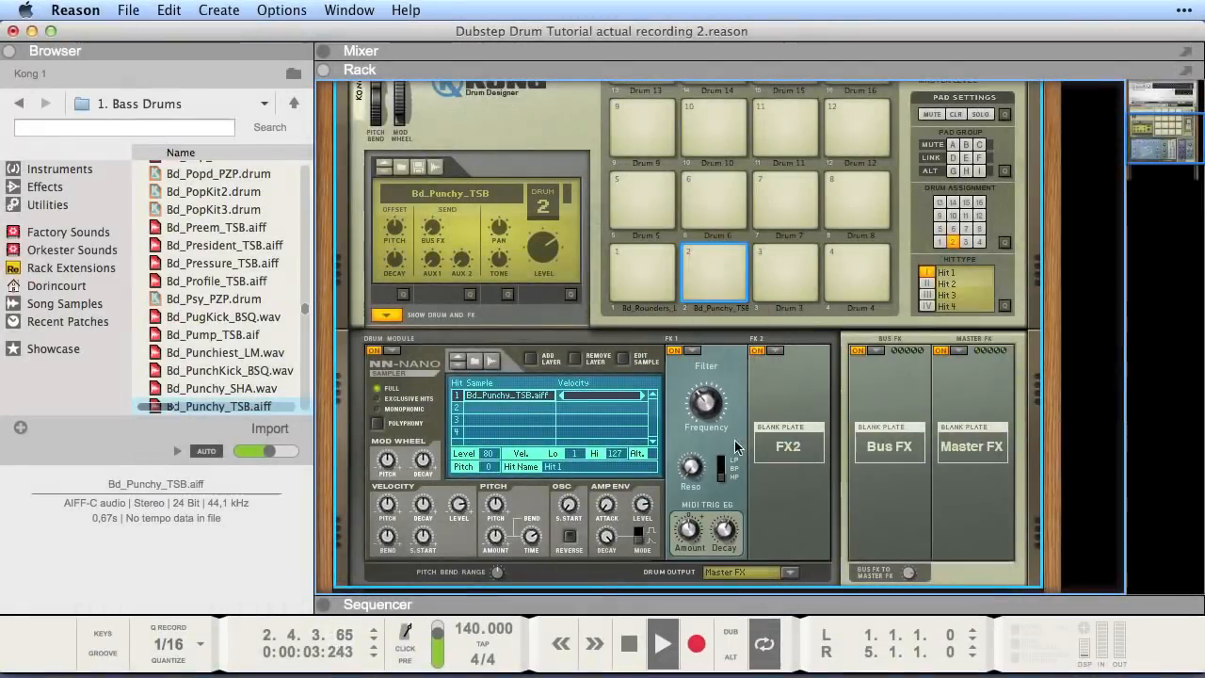
# - Set the amp envelope of drum 2's sampler to decay mode and shorten its decay
pyautogui.click(663, 258)
pyautogui.moveTo(575, 535); pyautogui.dragTo(594, 622)
pyautogui.moveTo(509, 551); pyautogui.dragTo(465, 569)
pyautogui.click(705, 298)
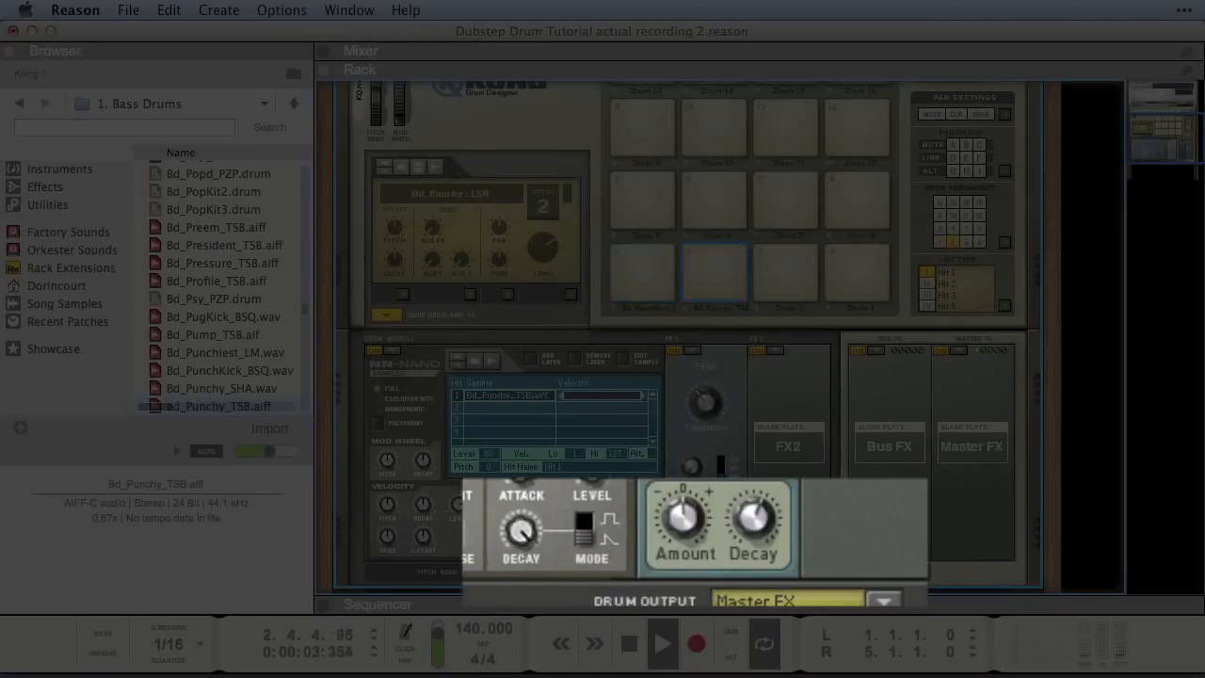
pyautogui.moveTo(601, 614); pyautogui.dragTo(601, 621)
pyautogui.moveTo(512, 545); pyautogui.dragTo(509, 582)
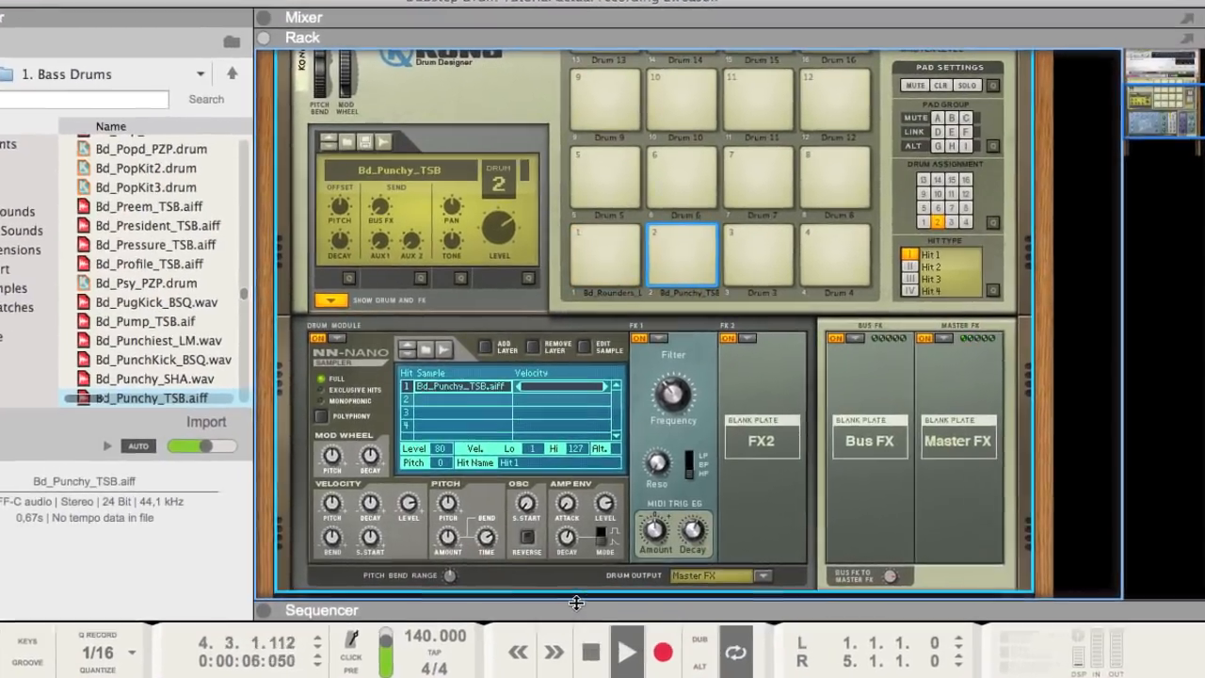
# - Select the Bd_Punchy_TSB notes from bar 2 onward in the Kick clip and nudge them five ticks earlier, starting at 1.4.4.235
pyautogui.moveTo(615, 597); pyautogui.dragTo(585, 391)
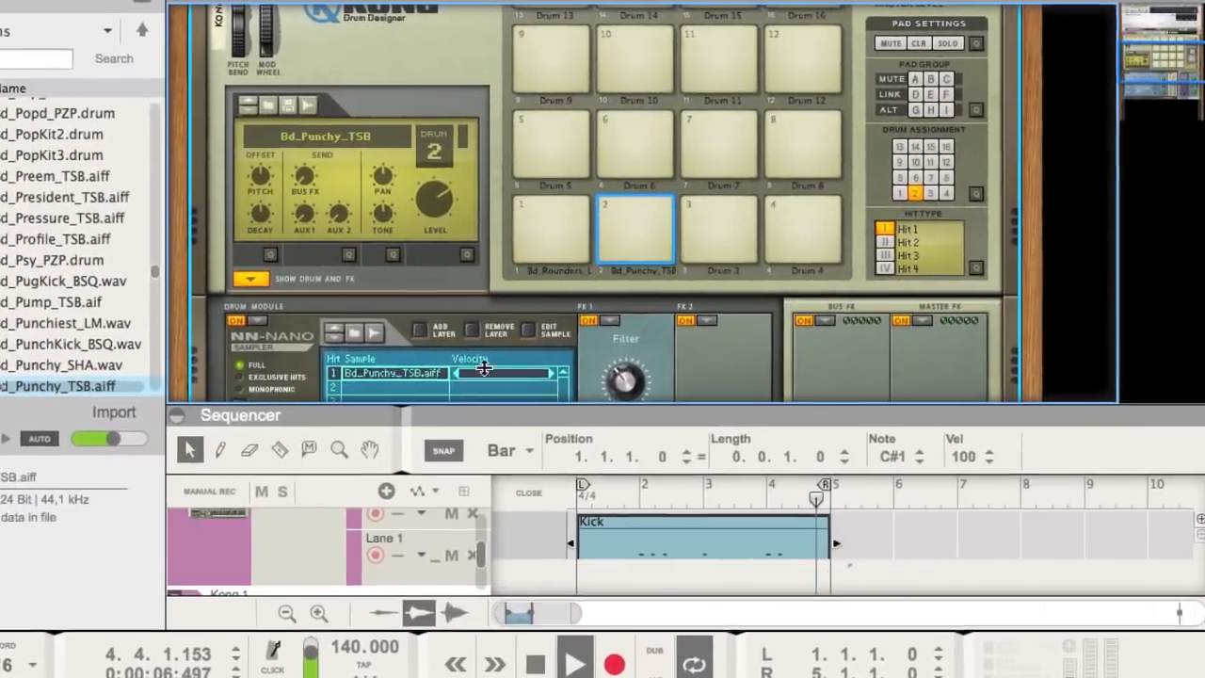
pyautogui.moveTo(484, 368); pyautogui.dragTo(486, 158)
pyautogui.click(841, 467)
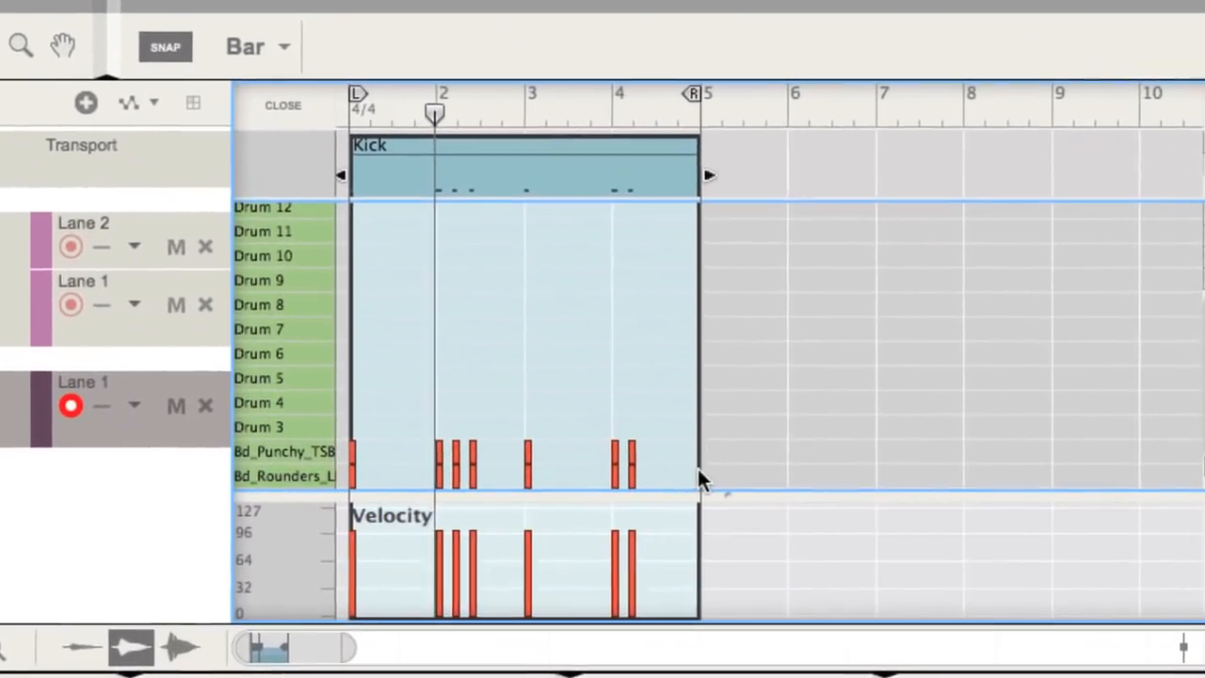
pyautogui.scroll(5, 695, 469)
pyautogui.scroll(-2, 728, 469)
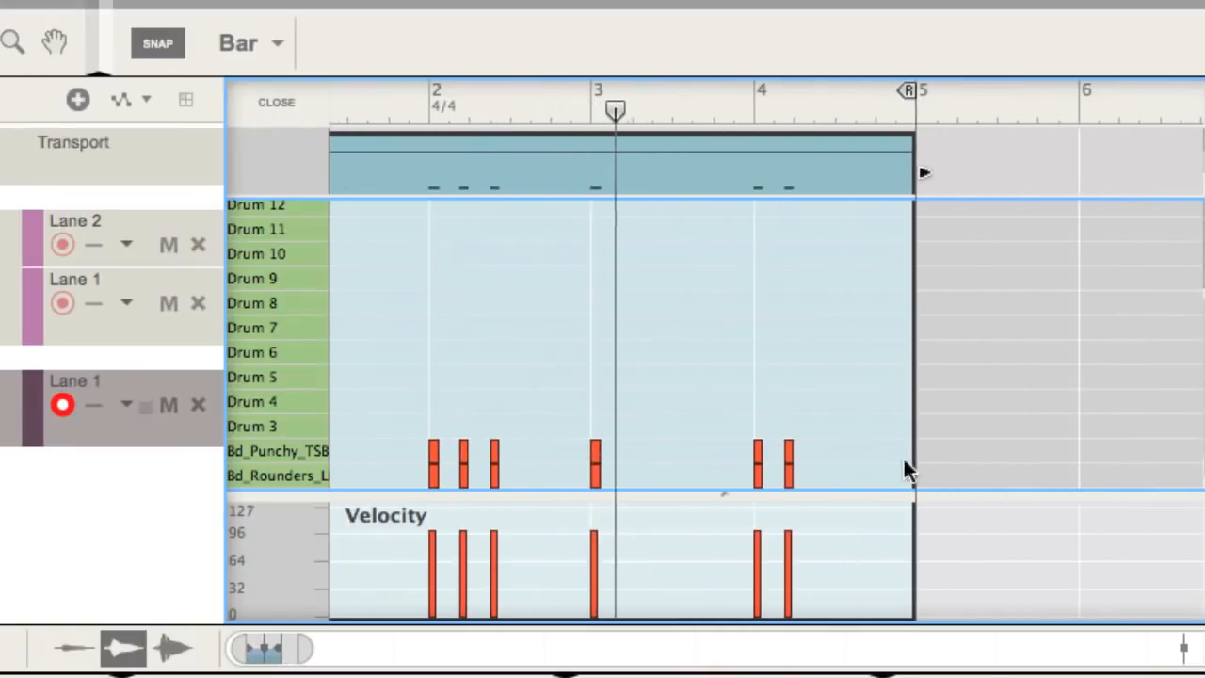
pyautogui.moveTo(903, 457); pyautogui.dragTo(379, 444)
pyautogui.click(463, 50)
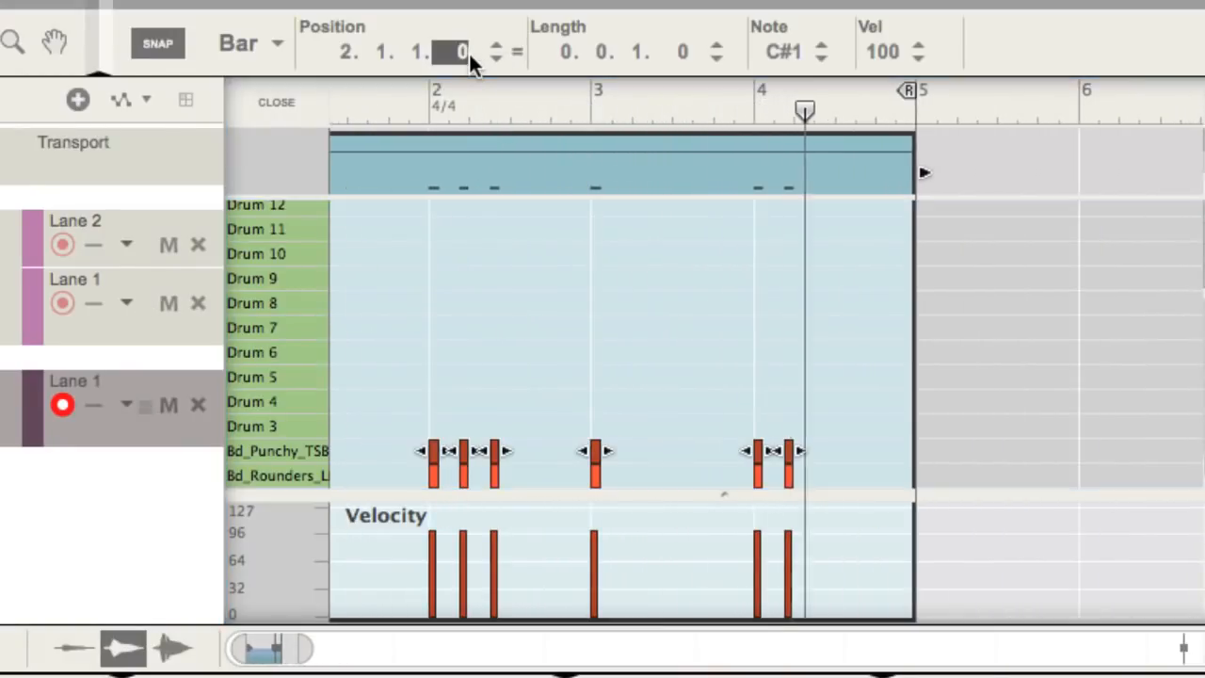
pyautogui.click(492, 57)
pyautogui.click(493, 56)
pyautogui.click(492, 57)
pyautogui.click(492, 57)
pyautogui.click(493, 57)
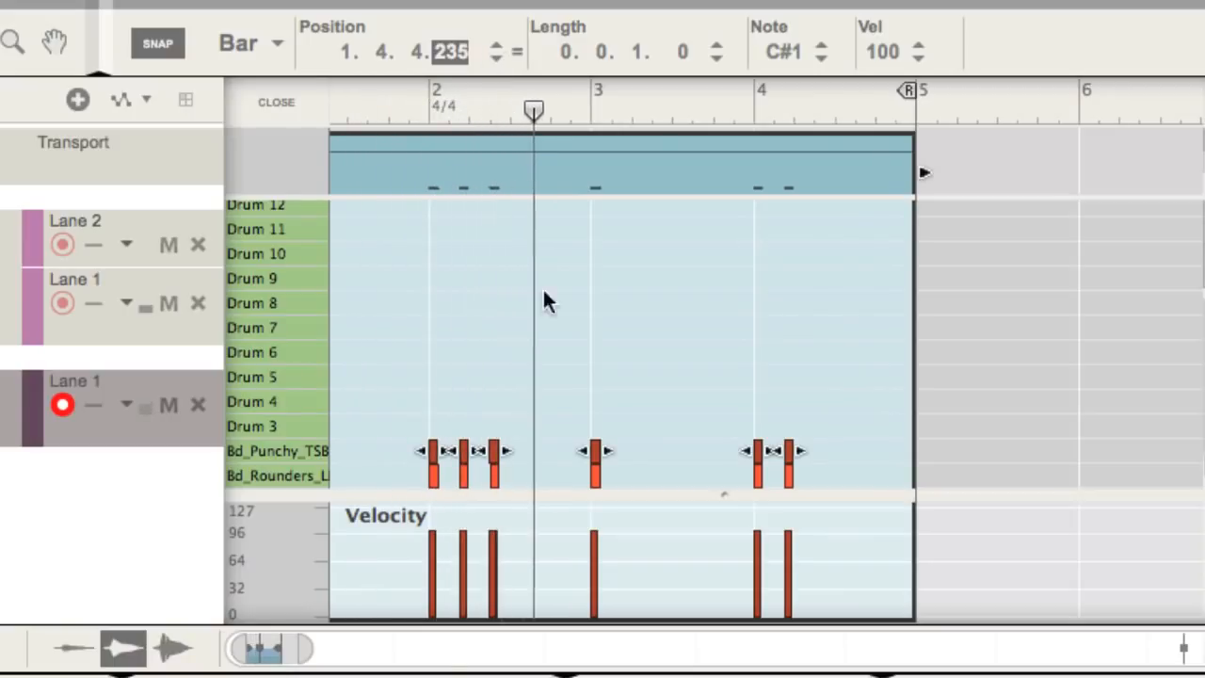
pyautogui.click(553, 328)
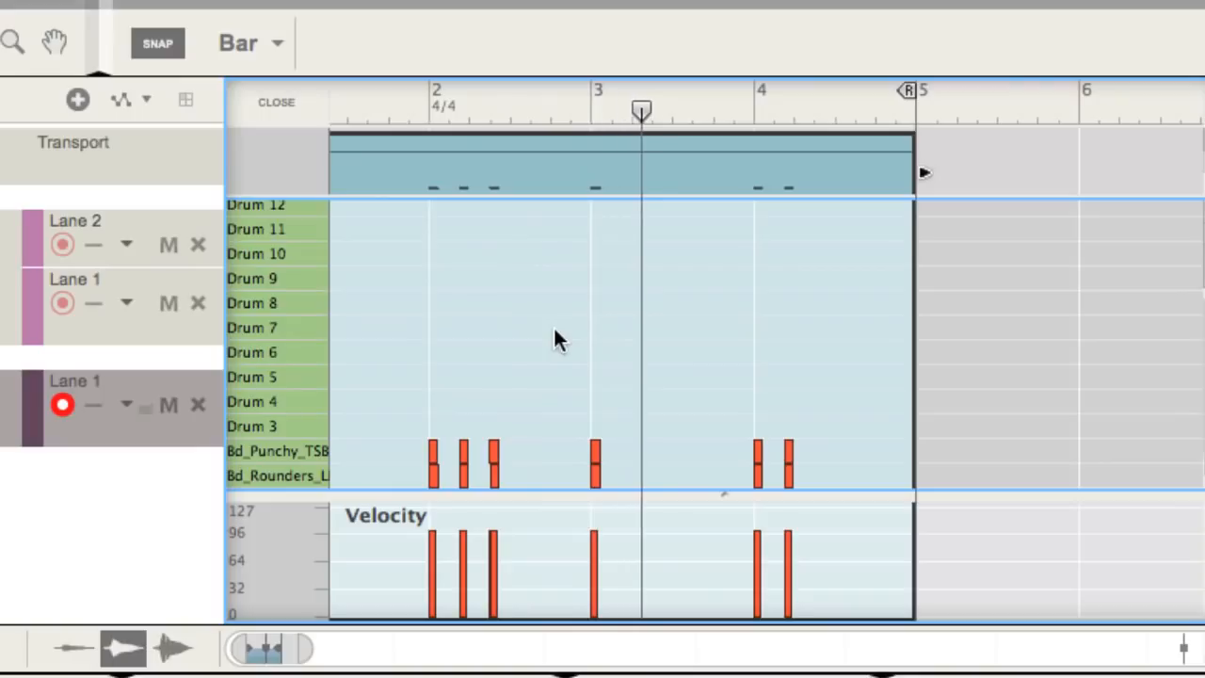
# - Set the snap value to 1/16T and draw two extra Bd_Punchy_TSB notes directly after the third hit of bar 2
pyautogui.click(227, 43)
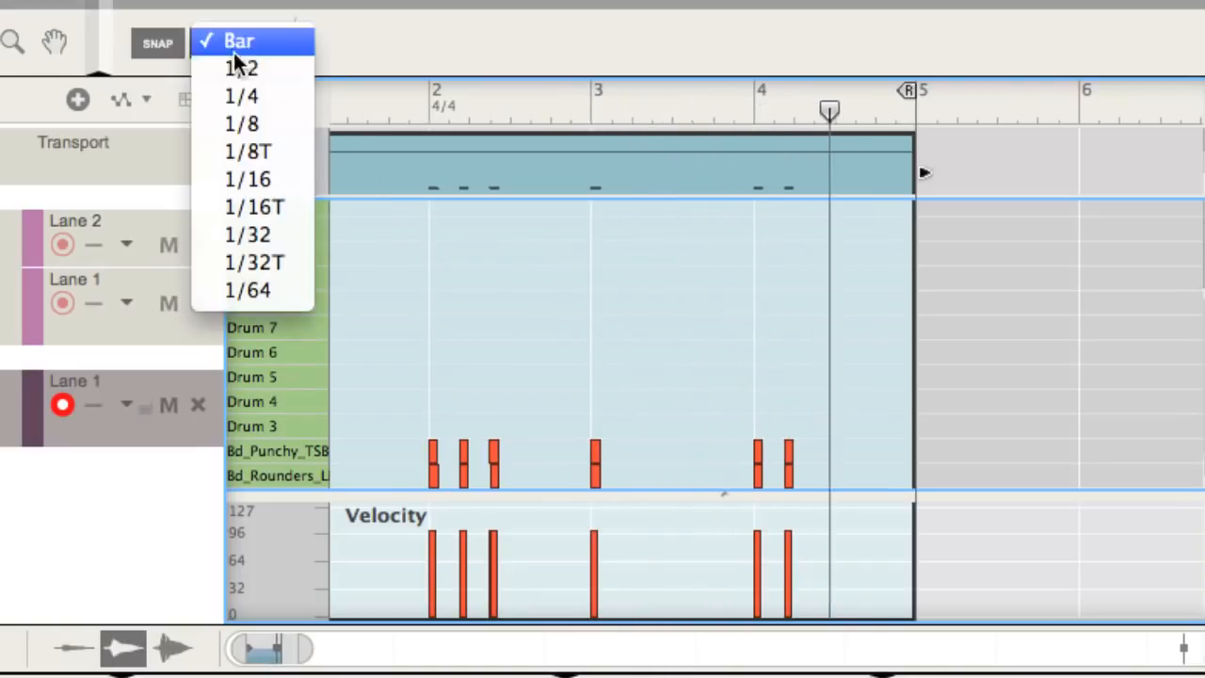
pyautogui.click(237, 202)
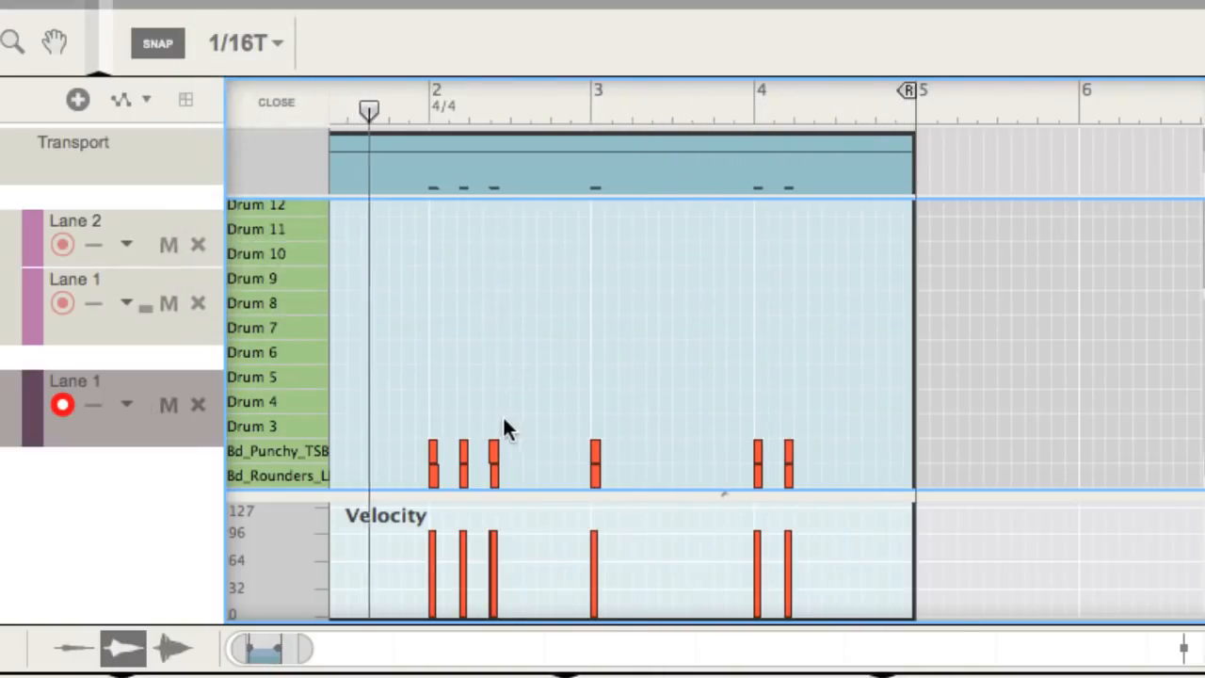
pyautogui.scroll(3, 500, 415)
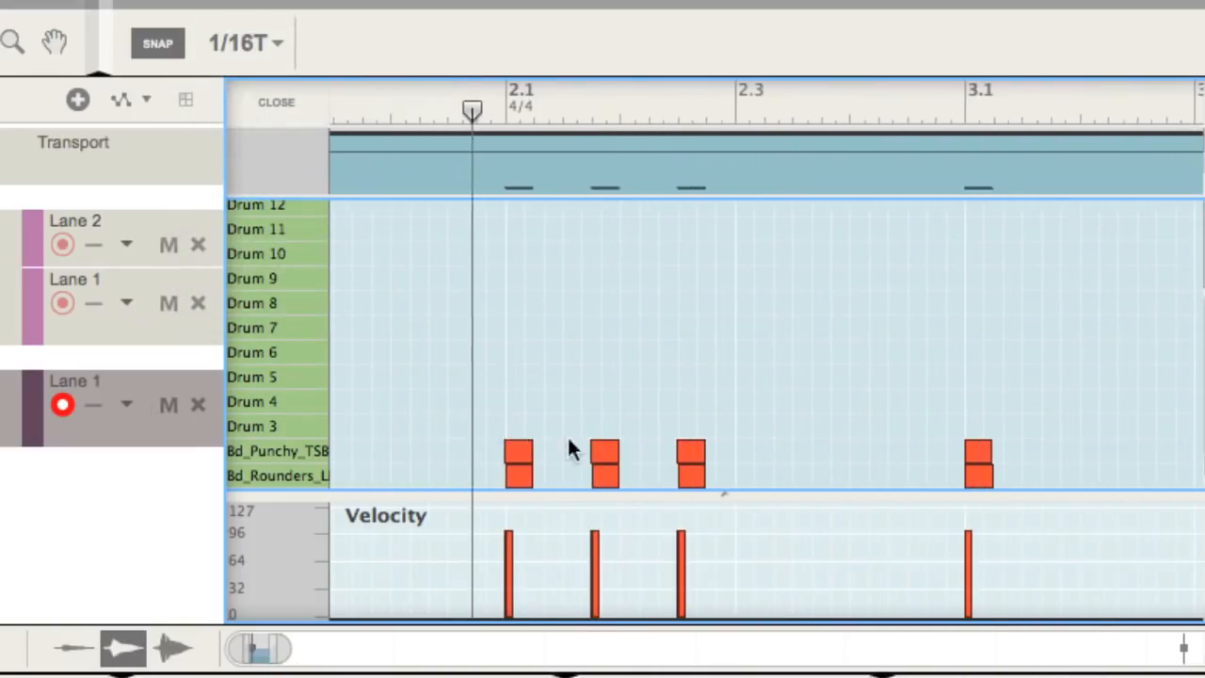
pyautogui.click(705, 452)
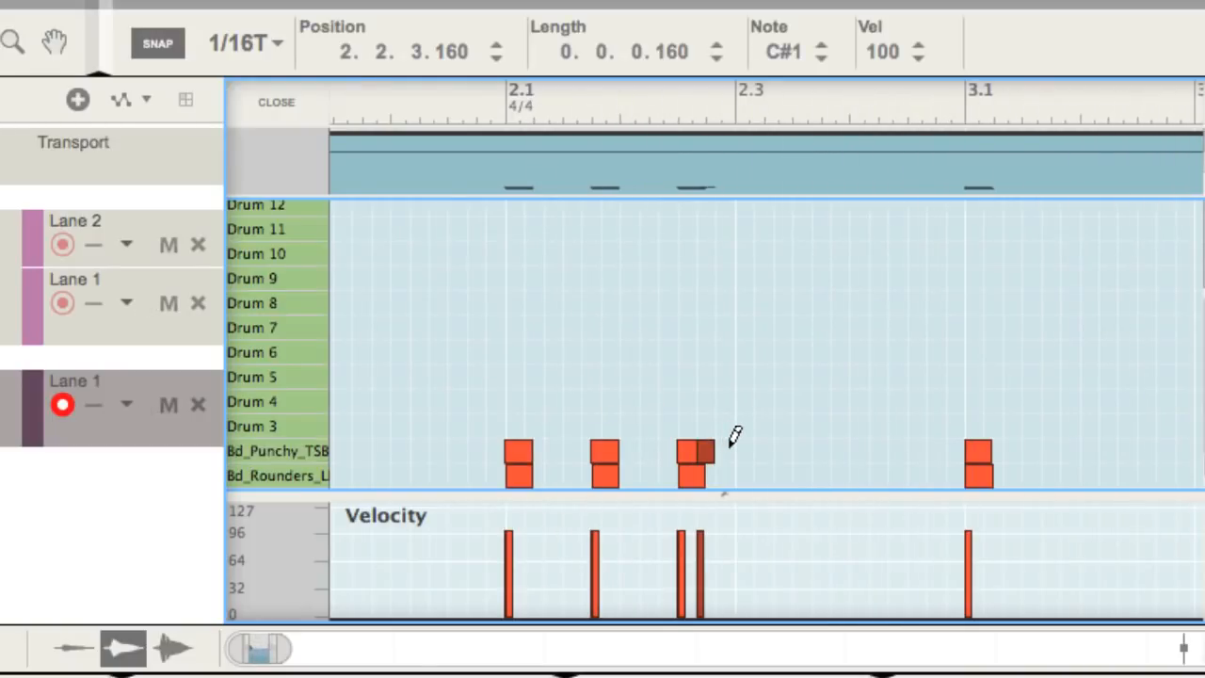
pyautogui.click(723, 451)
# - Select the three consecutive Bd_Punchy_TSB notes before 2.3 and shorten them together, bringing the first one's length to 0.0.0.162
pyautogui.moveTo(656, 390); pyautogui.dragTo(731, 452)
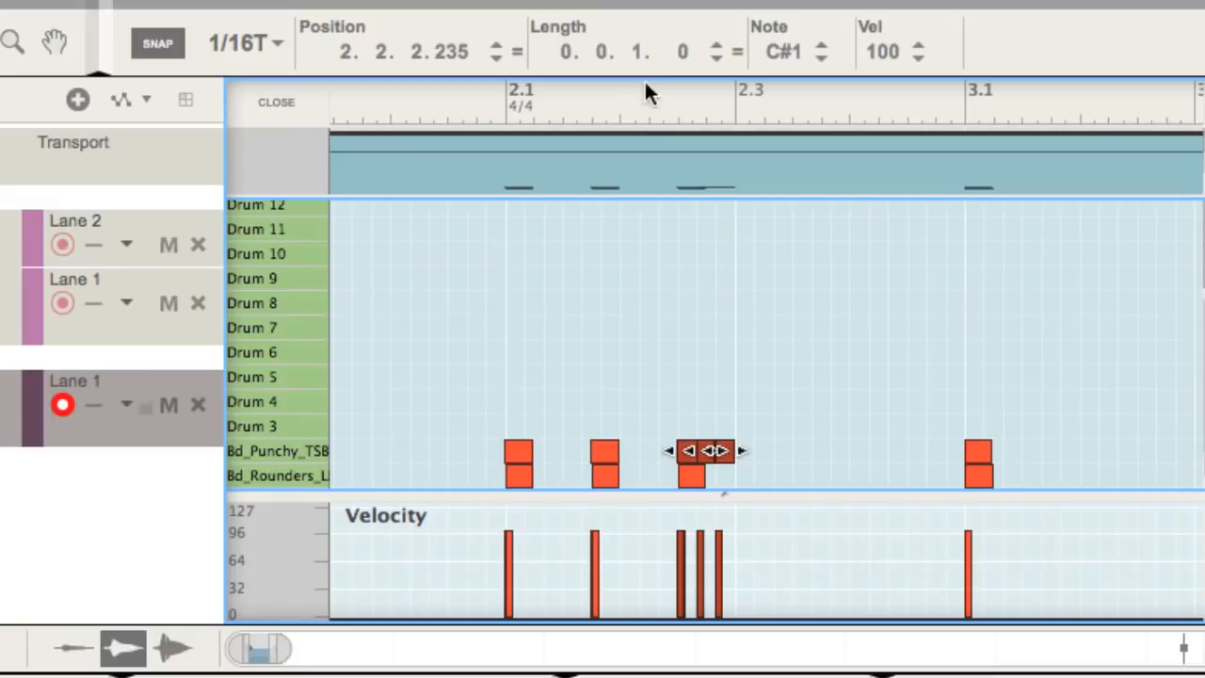
pyautogui.moveTo(713, 55); pyautogui.dragTo(672, 197)
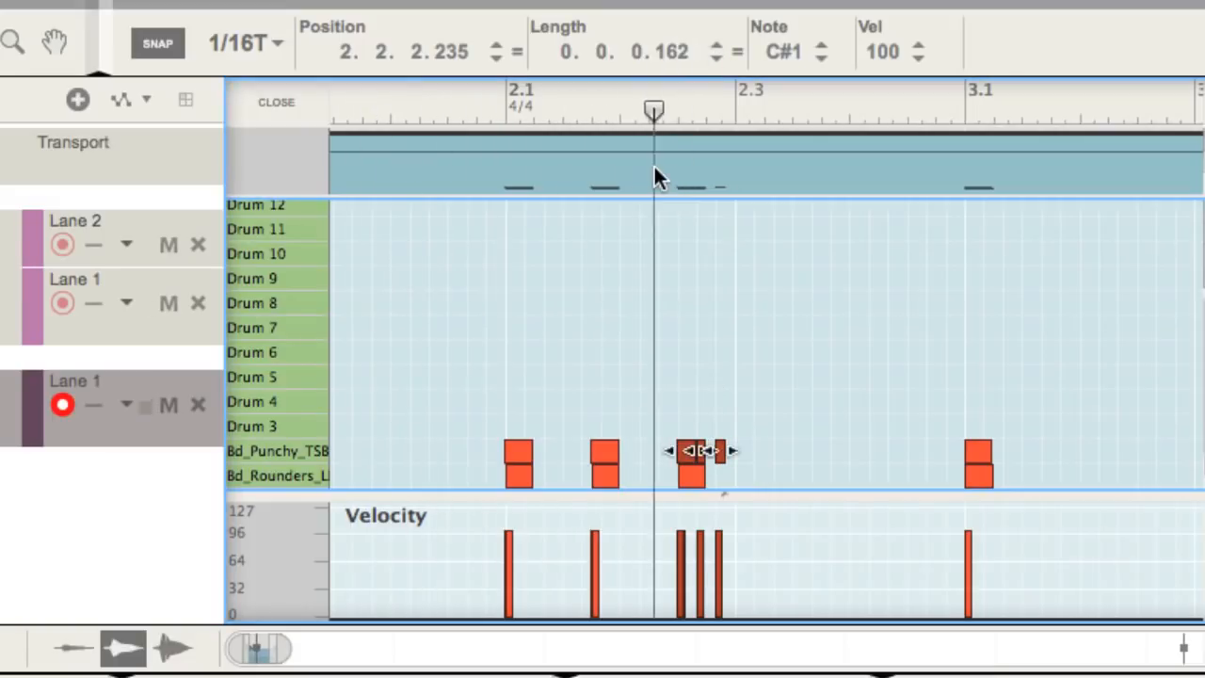
pyautogui.click(672, 280)
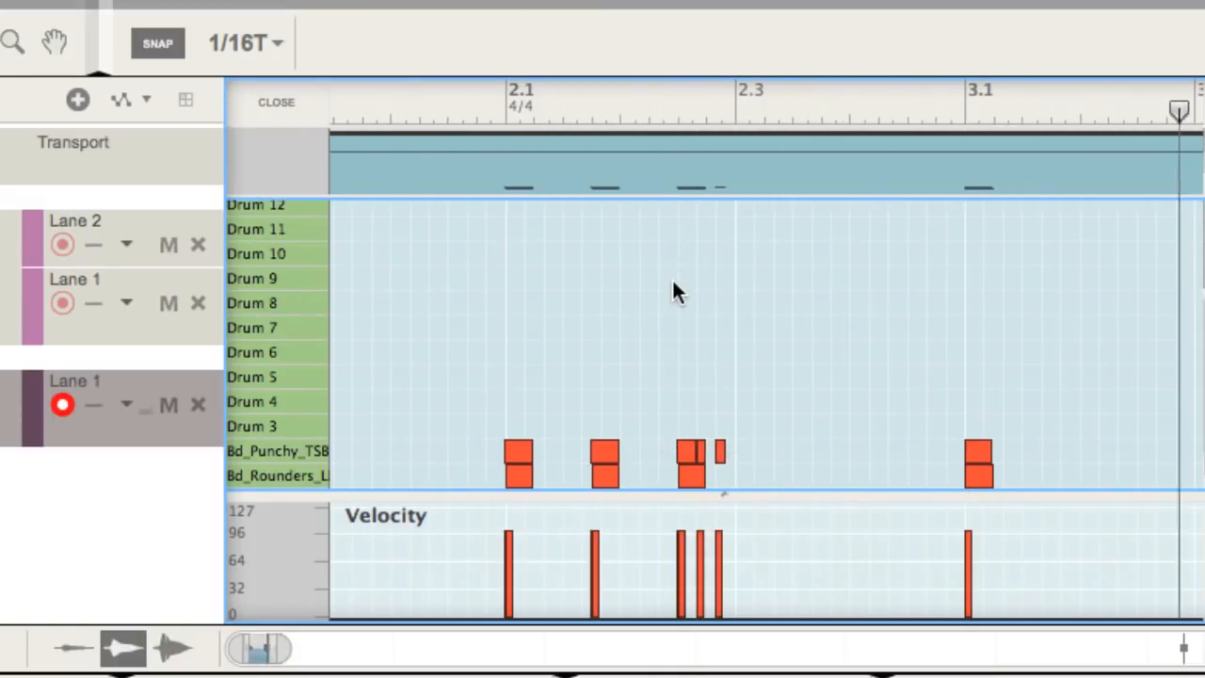
# - Leave the Kick clip's note editing, insert a Transient Shaper into Kong 1's Master FX slot and adjust its Attack
pyautogui.click(299, 104)
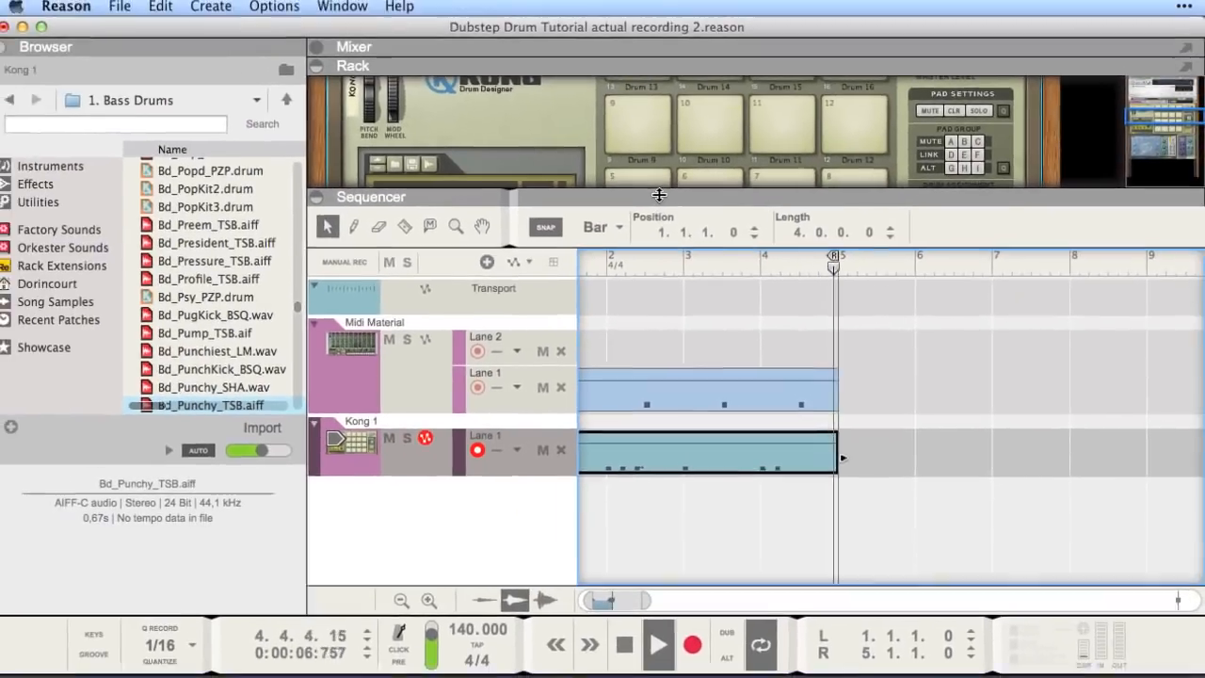
pyautogui.moveTo(659, 195); pyautogui.dragTo(753, 588)
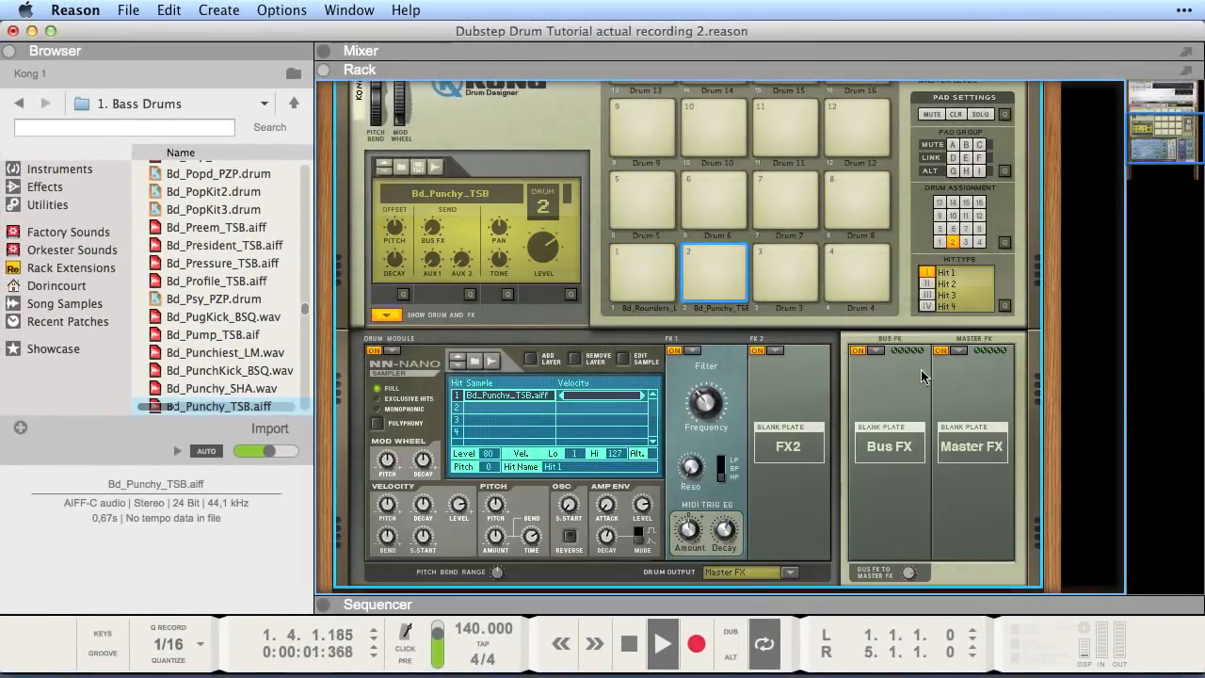
pyautogui.click(959, 351)
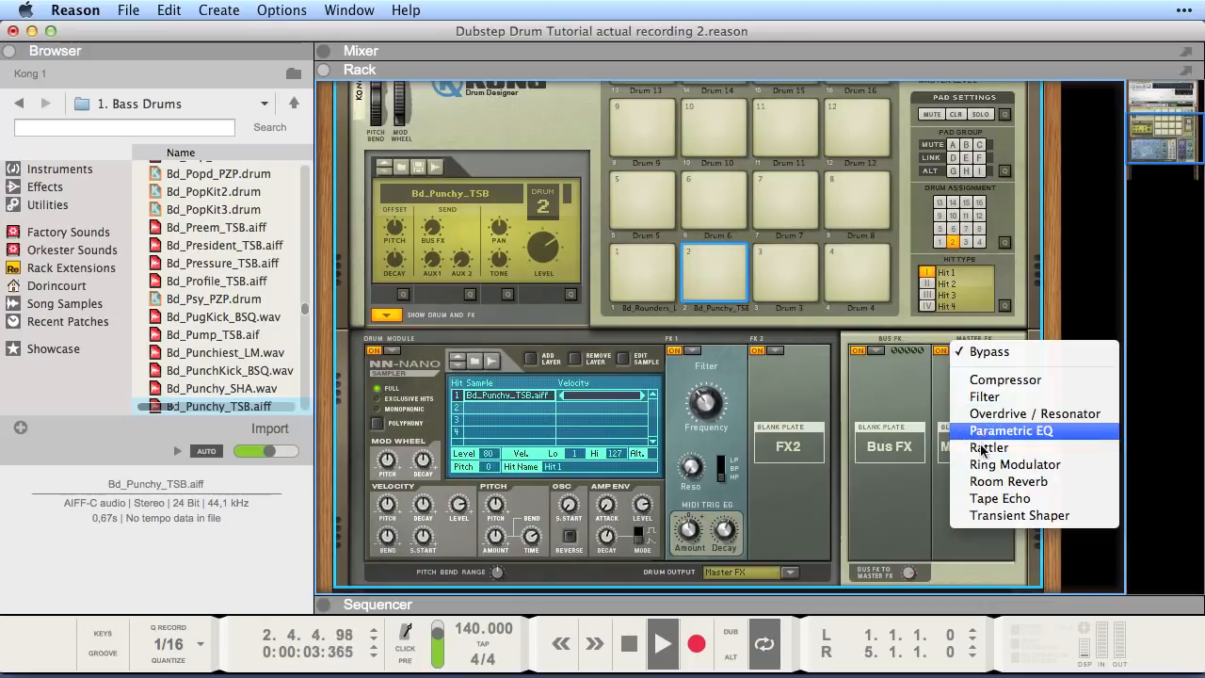
pyautogui.click(1008, 515)
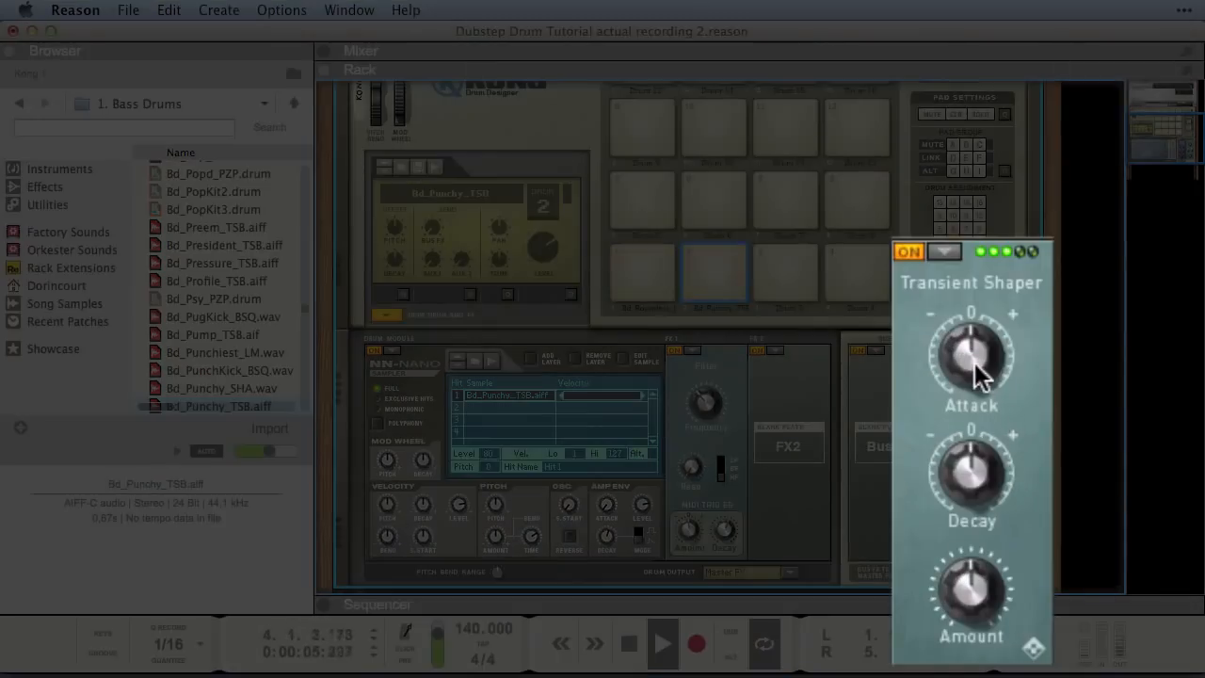
pyautogui.moveTo(975, 363); pyautogui.dragTo(887, 315)
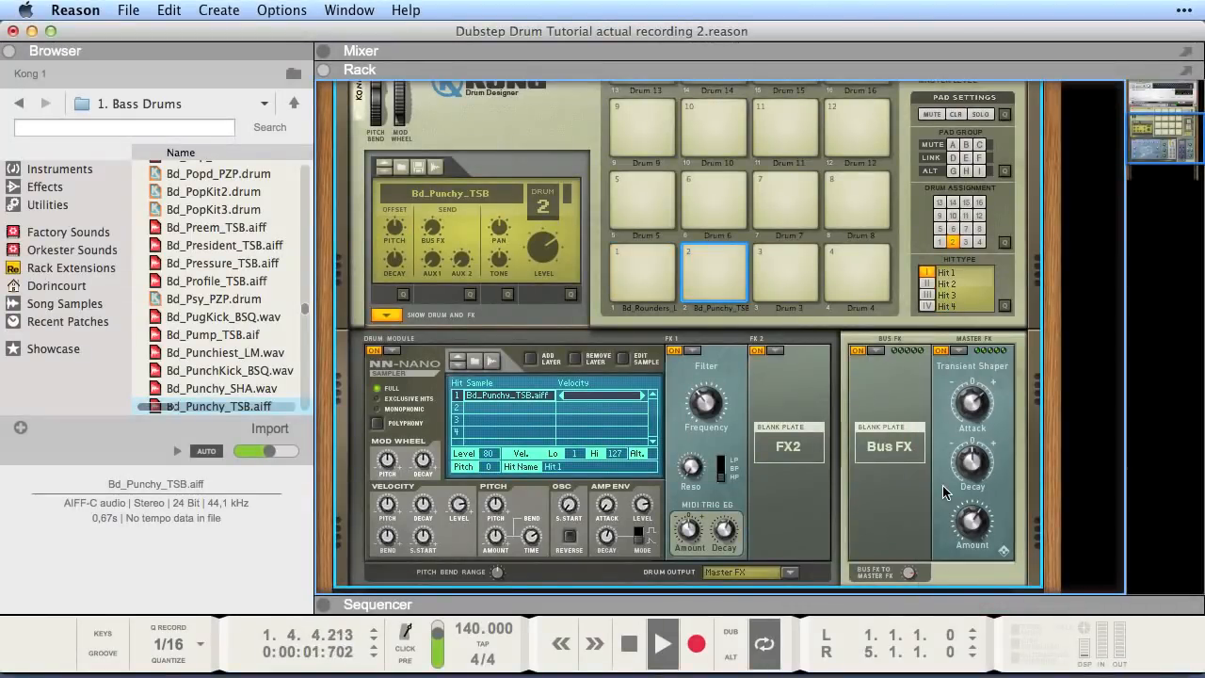
# - Find the Audiomatic Retro Transformer among the effects and add it to the rack directly below Kong 1
pyautogui.scroll(-5, 943, 485)
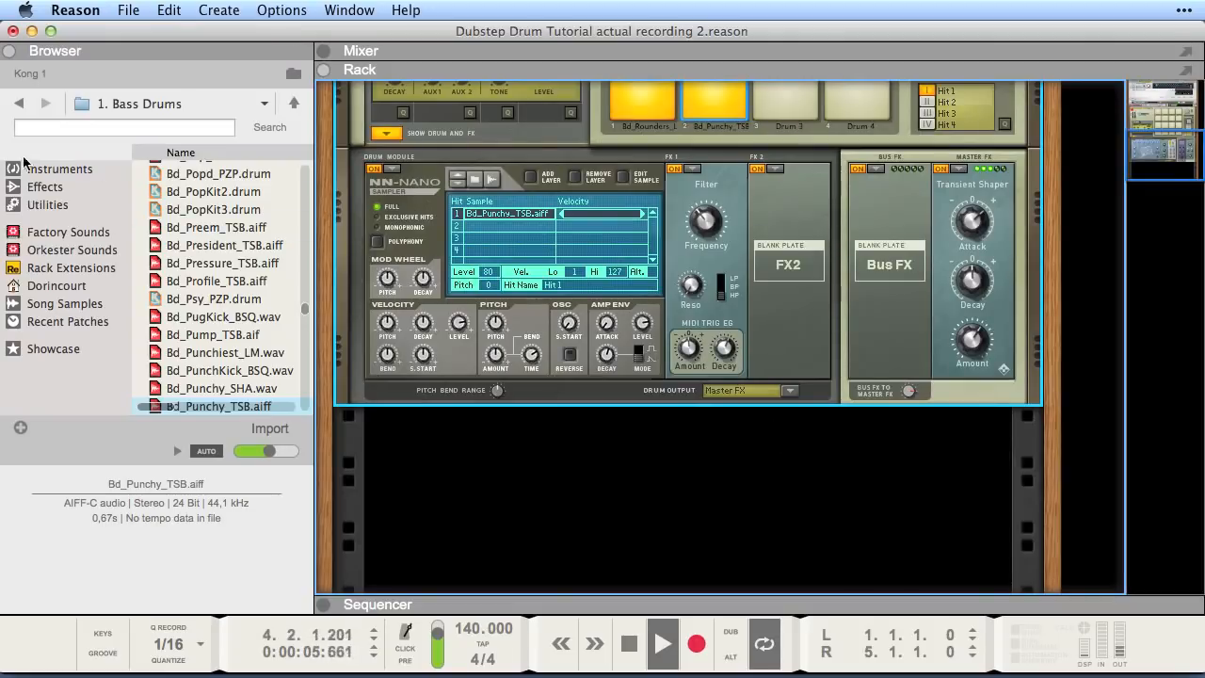
pyautogui.click(19, 187)
pyautogui.scroll(5, 214, 236)
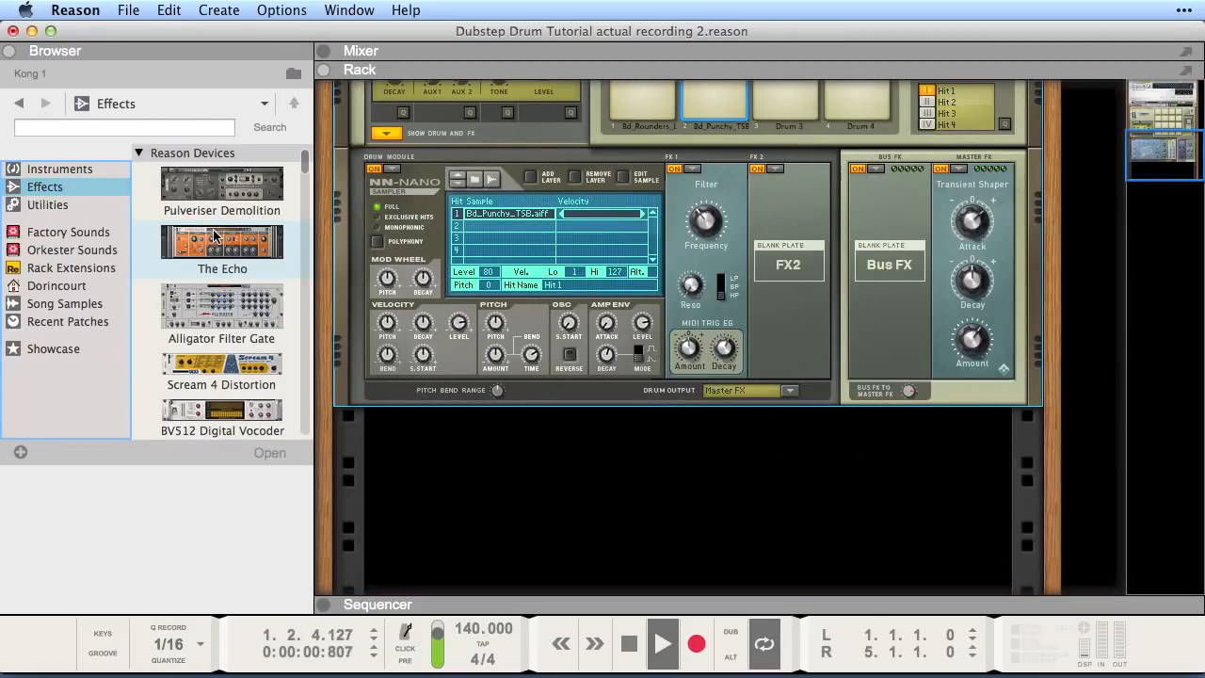
pyautogui.scroll(-10, 215, 235)
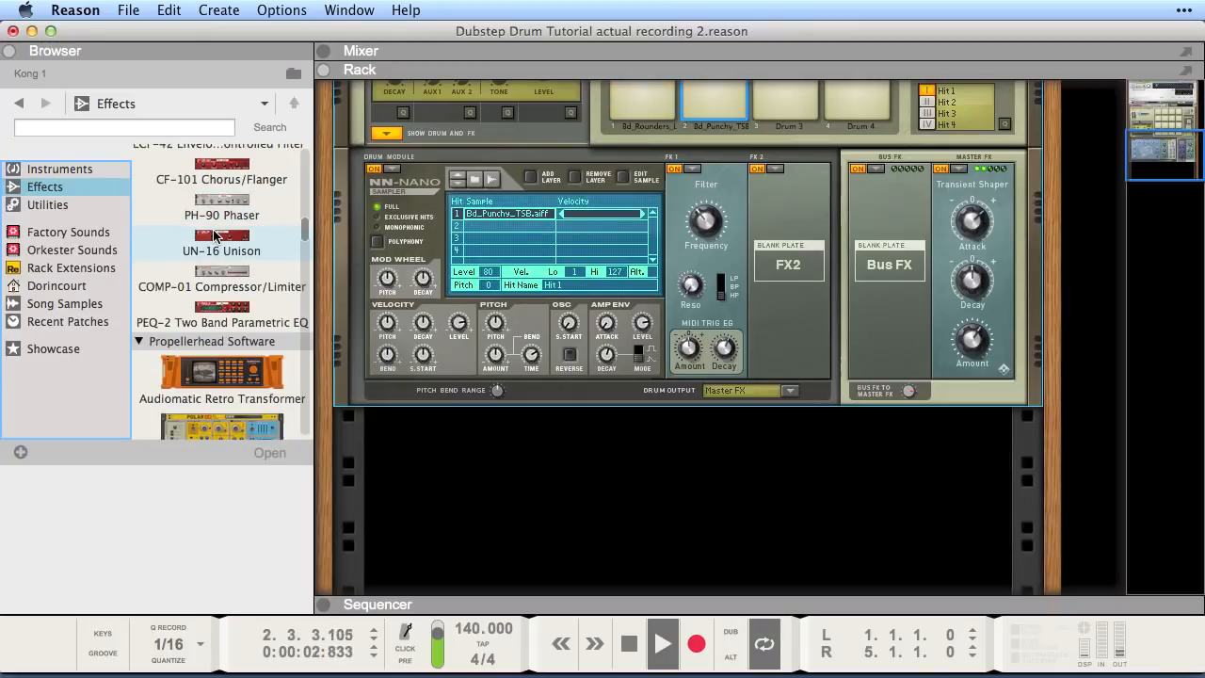
pyautogui.scroll(-2, 216, 235)
pyautogui.moveTo(223, 336); pyautogui.dragTo(679, 467)
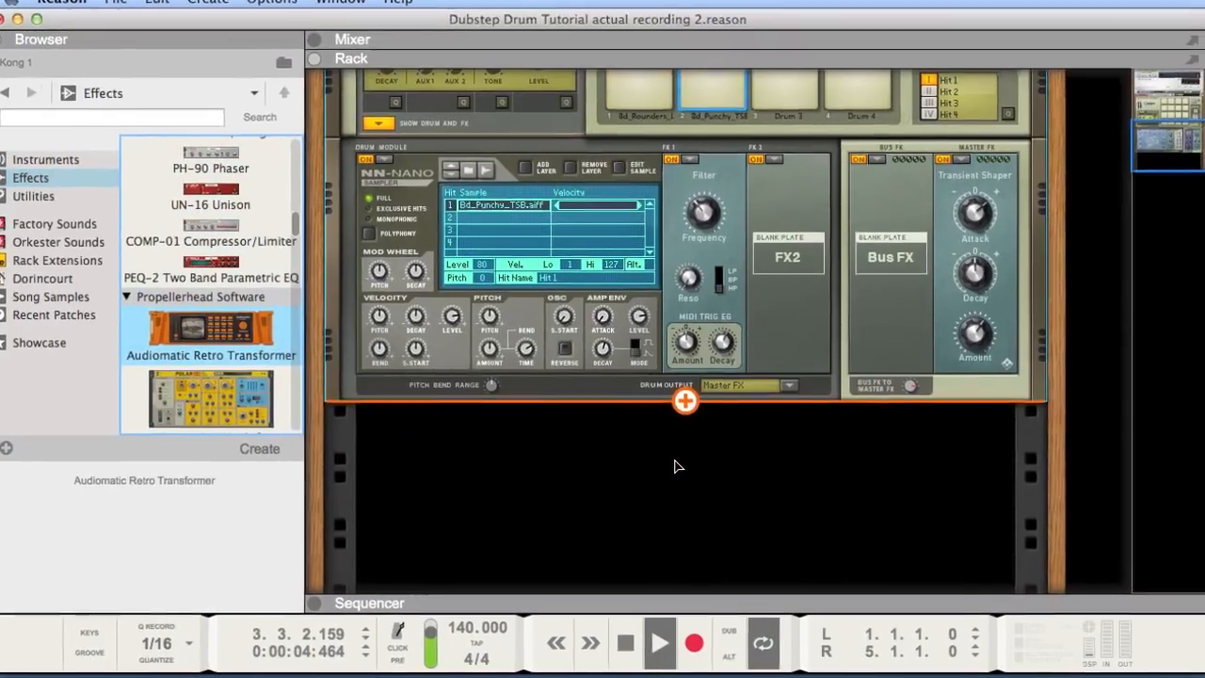
# - Set the Audiomatic to the Bottom preset with Dry/Wet at 69% and stop playback
pyautogui.click(795, 442)
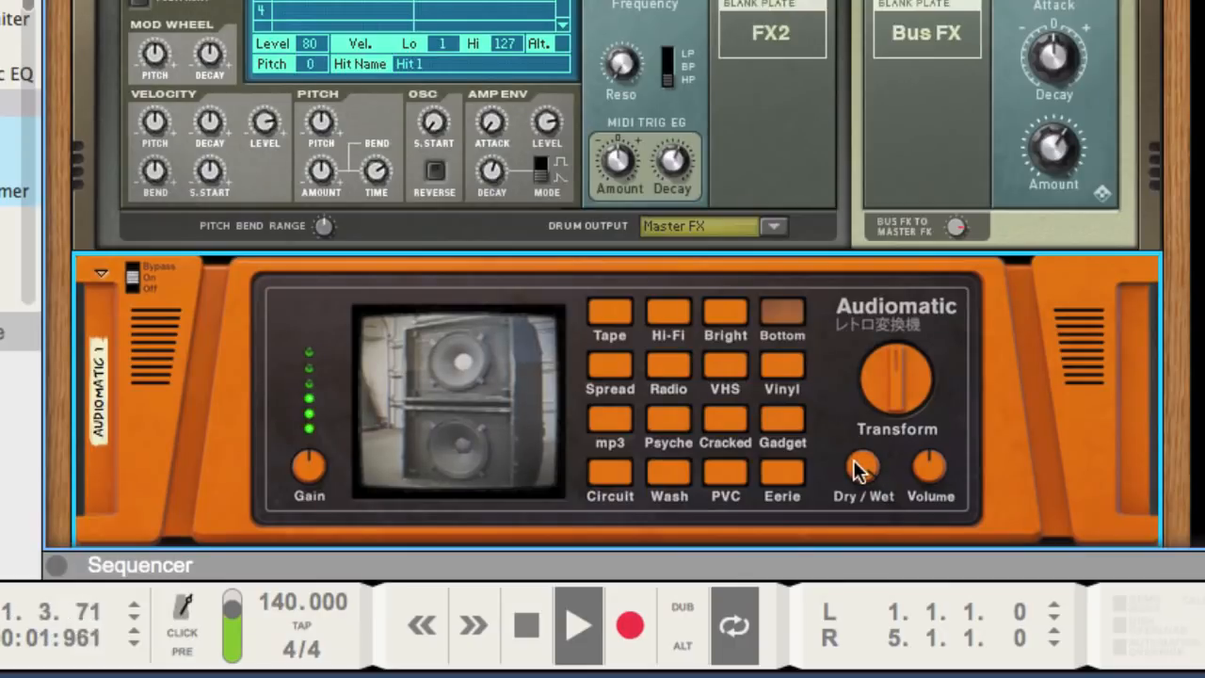
pyautogui.moveTo(854, 459); pyautogui.dragTo(850, 518)
pyautogui.moveTo(861, 475); pyautogui.dragTo(832, 459)
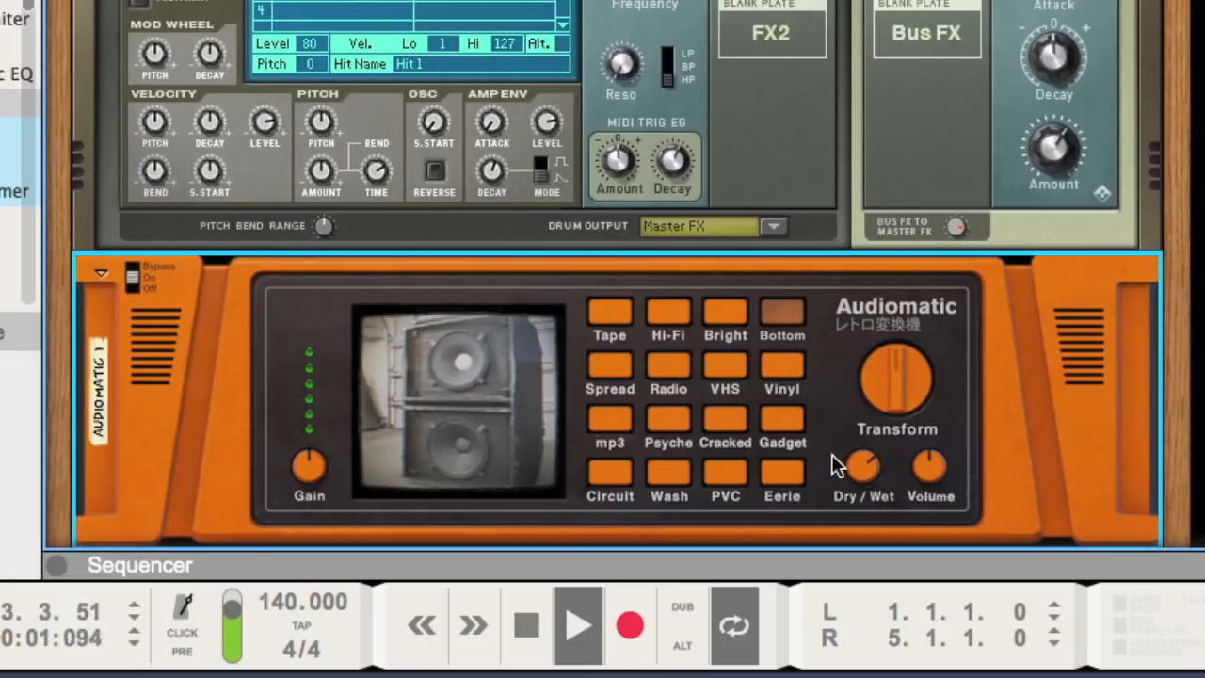
pyautogui.moveTo(847, 457)
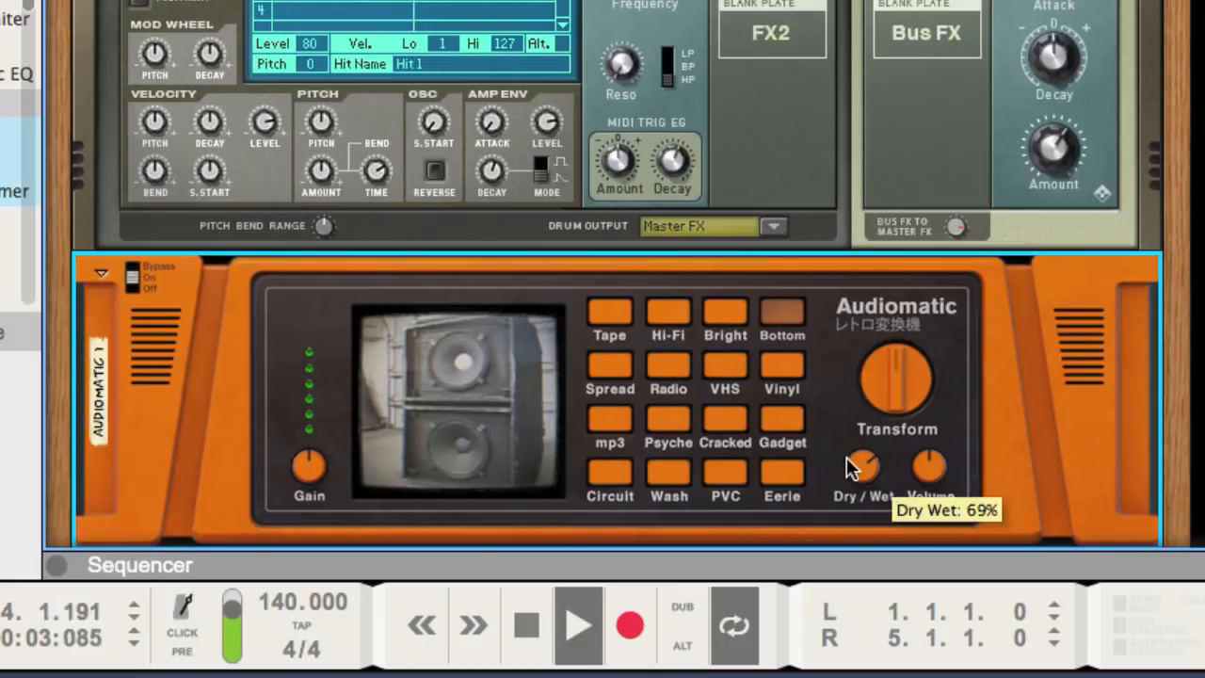
pyautogui.scroll(-3, 846, 456)
pyautogui.press('space')
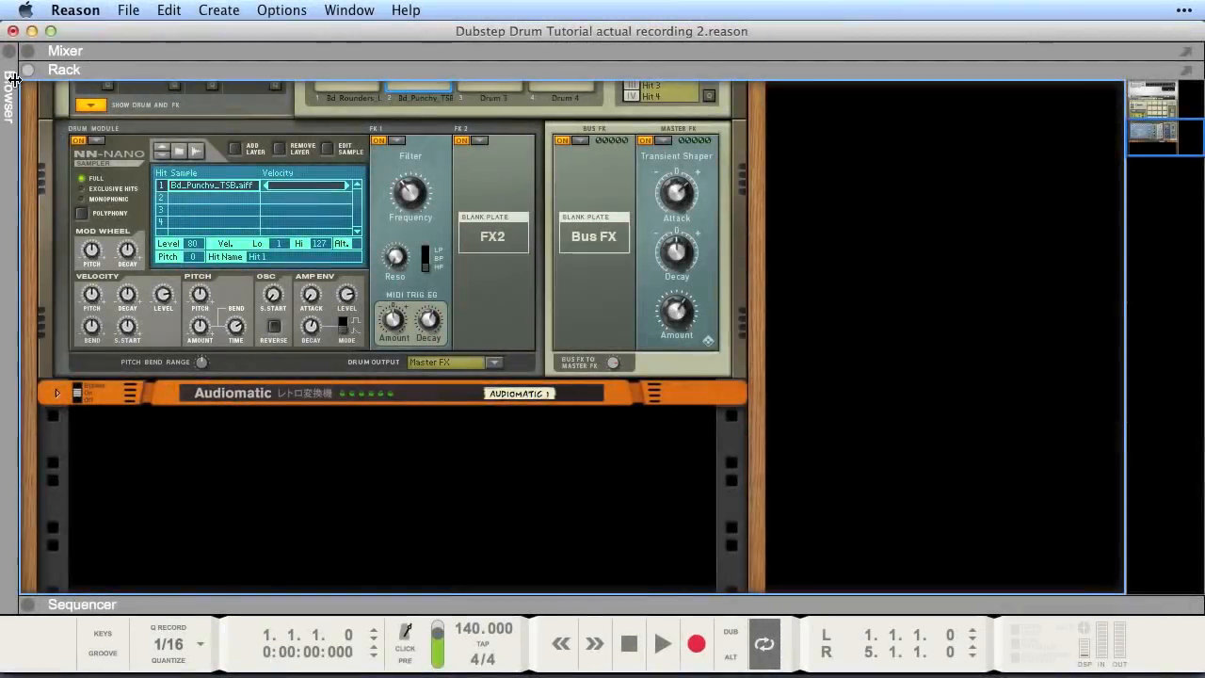
# - Create a second Kong Drum Designer below the Audiomatic and load an NN-Nano Sampler as drum 1's module
pyautogui.click(8, 52)
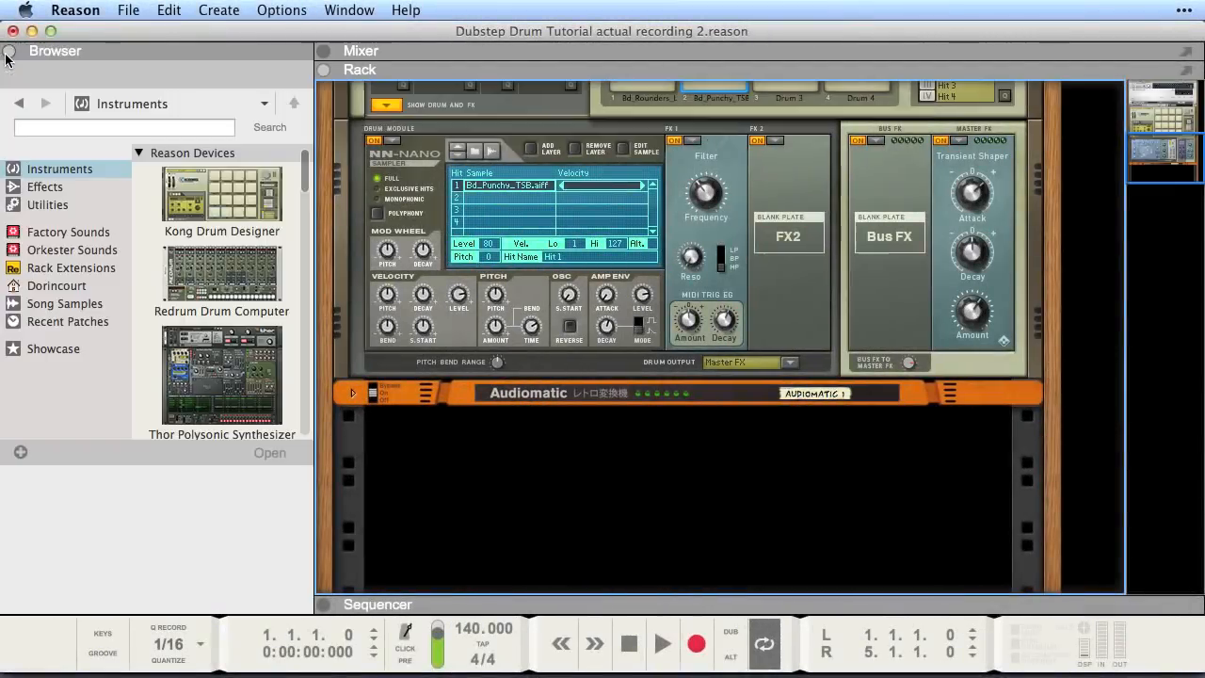
pyautogui.moveTo(217, 206); pyautogui.dragTo(532, 461)
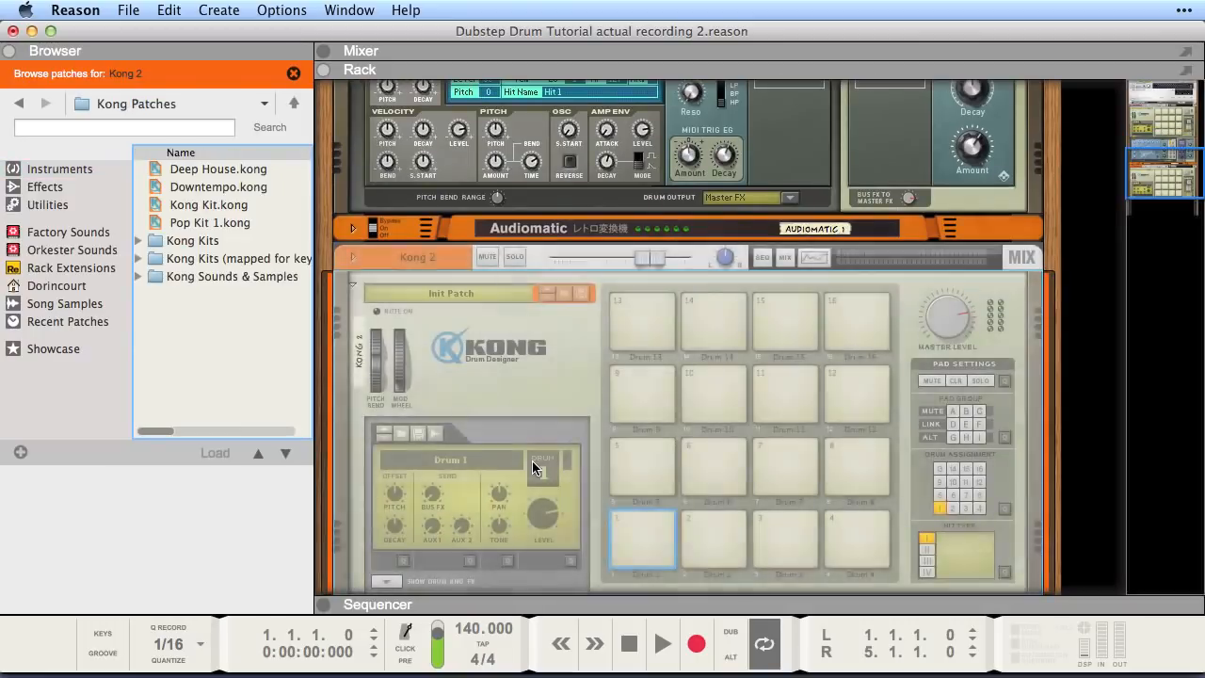
pyautogui.scroll(-4, 532, 461)
pyautogui.click(390, 390)
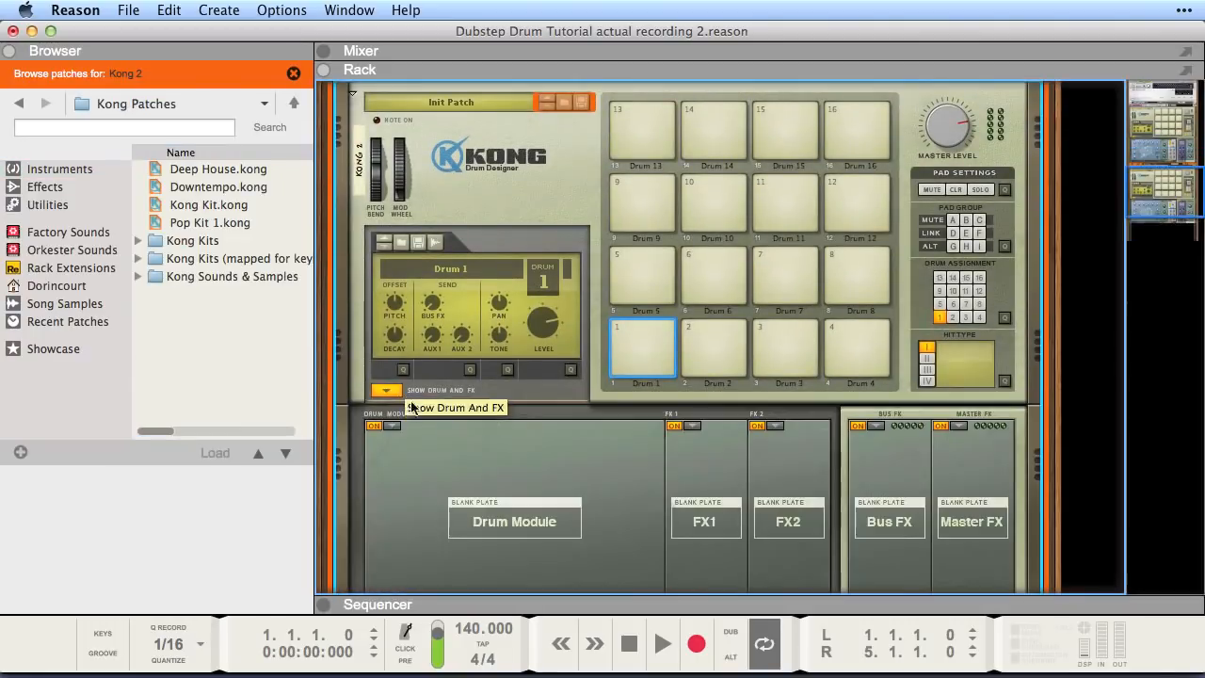
pyautogui.click(391, 426)
pyautogui.click(419, 450)
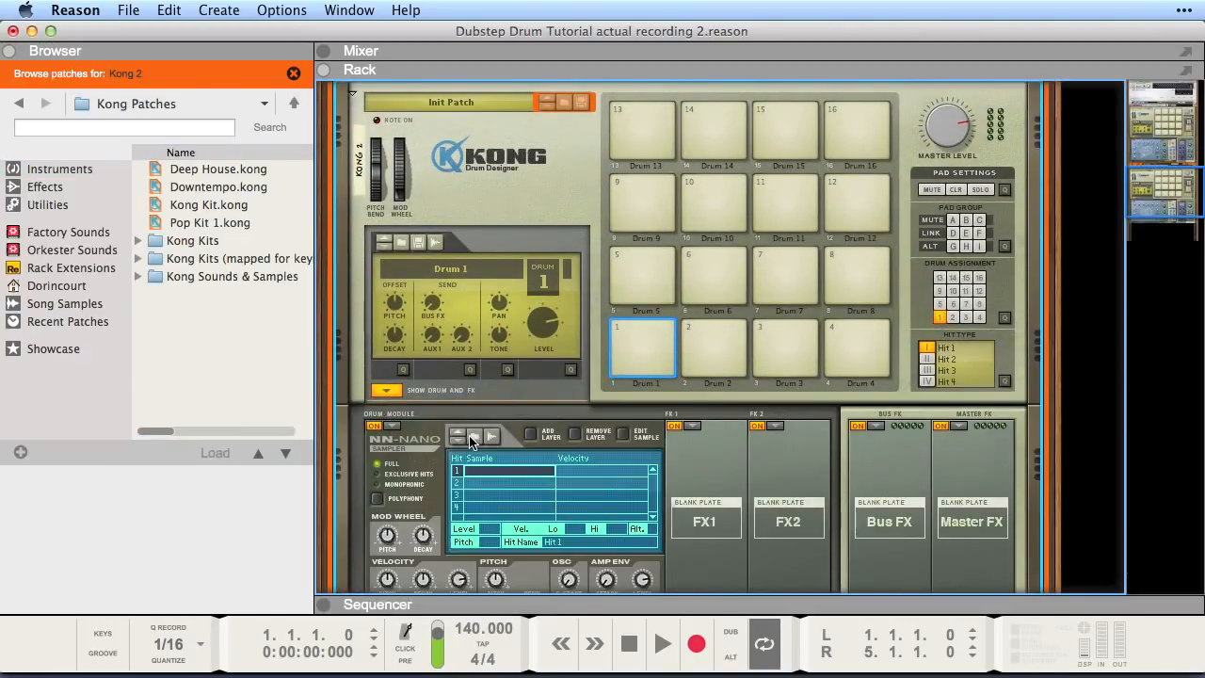
# - Open the 2. Snare Drums folder to choose a sample for drum 1's NN-Nano sampler on Kong 2
pyautogui.click(475, 438)
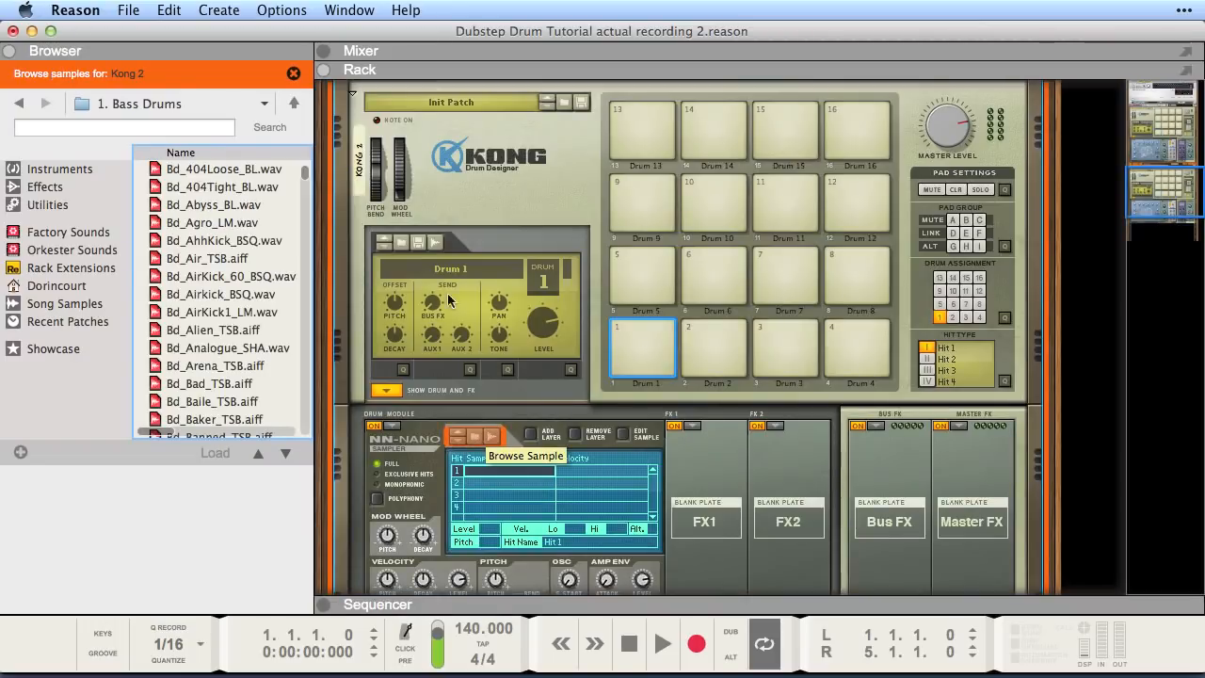
pyautogui.click(292, 104)
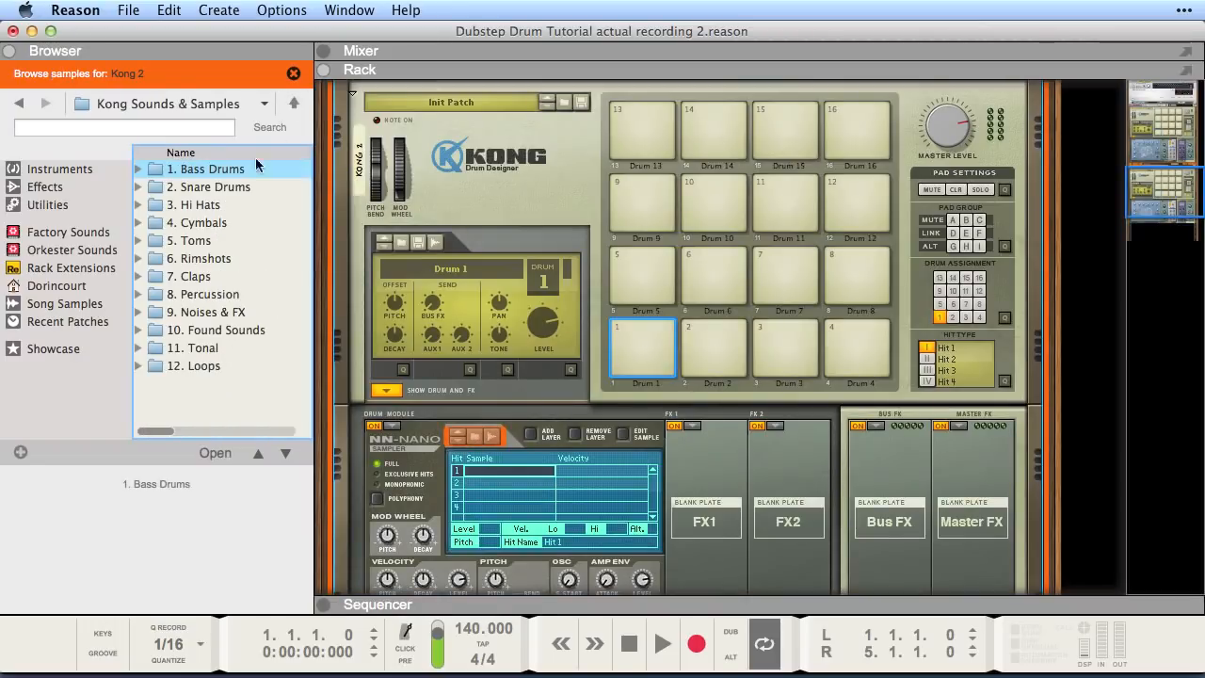
pyautogui.doubleClick(233, 187)
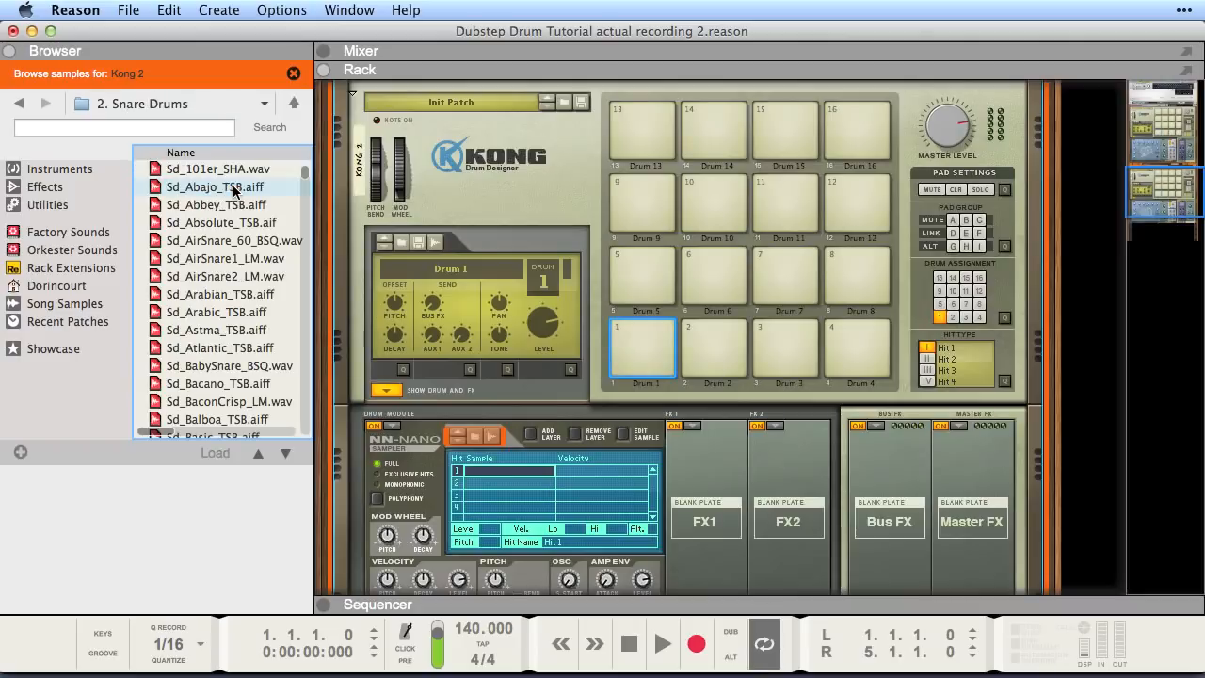
# - Audition samples in the Snare Drums folder and load Sd_Sun_TSB.aiff onto drum 1 of Kong 2
pyautogui.scroll(-15, 218, 258)
pyautogui.click(207, 341)
pyautogui.scroll(-15, 207, 341)
pyautogui.click(207, 340)
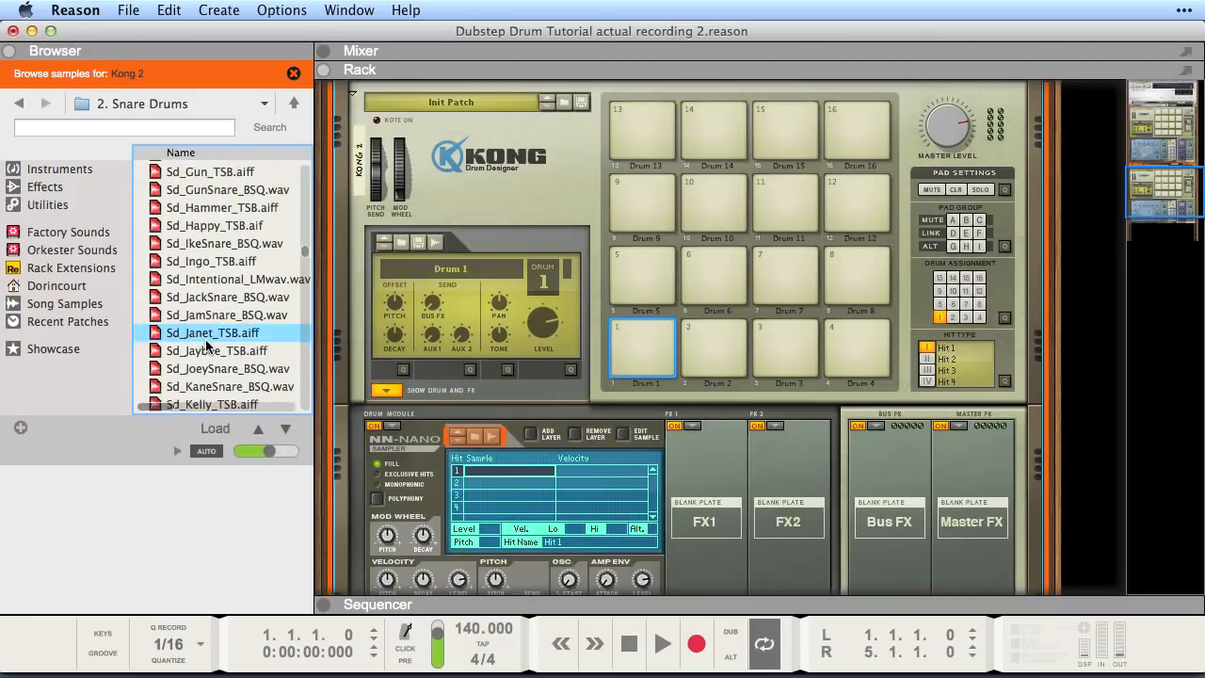
pyautogui.scroll(-10, 208, 346)
pyautogui.click(207, 344)
pyautogui.scroll(-8, 207, 344)
pyautogui.click(208, 345)
pyautogui.scroll(-5, 207, 345)
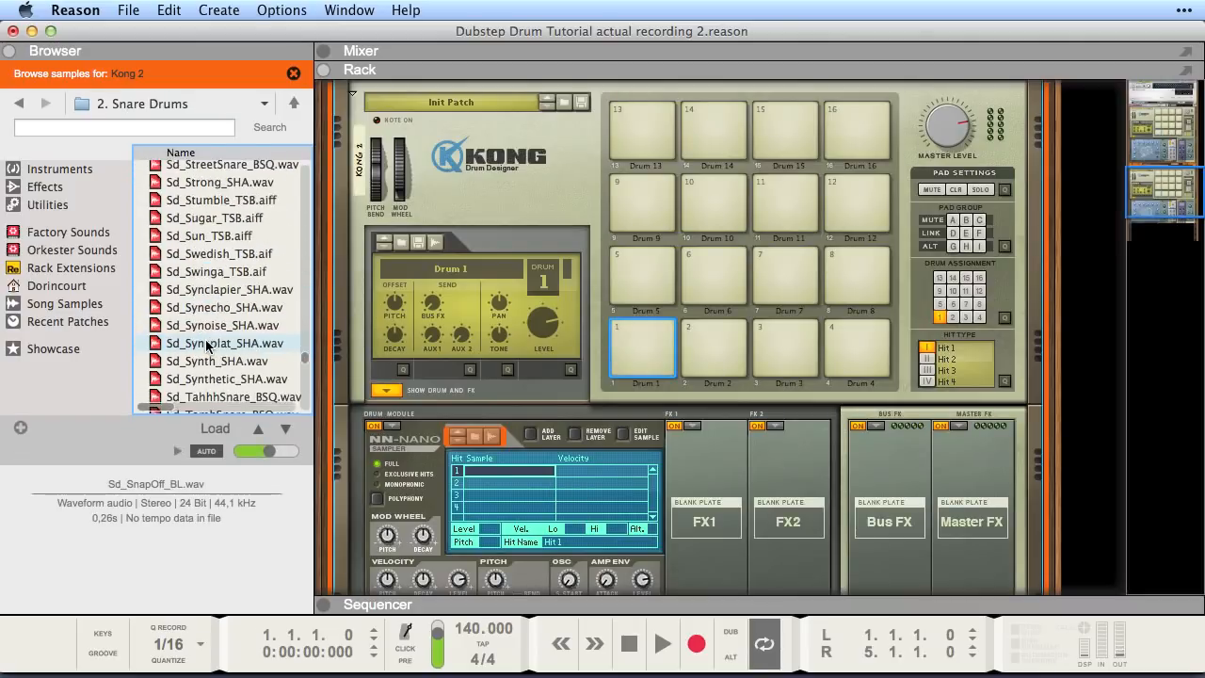
pyautogui.click(191, 236)
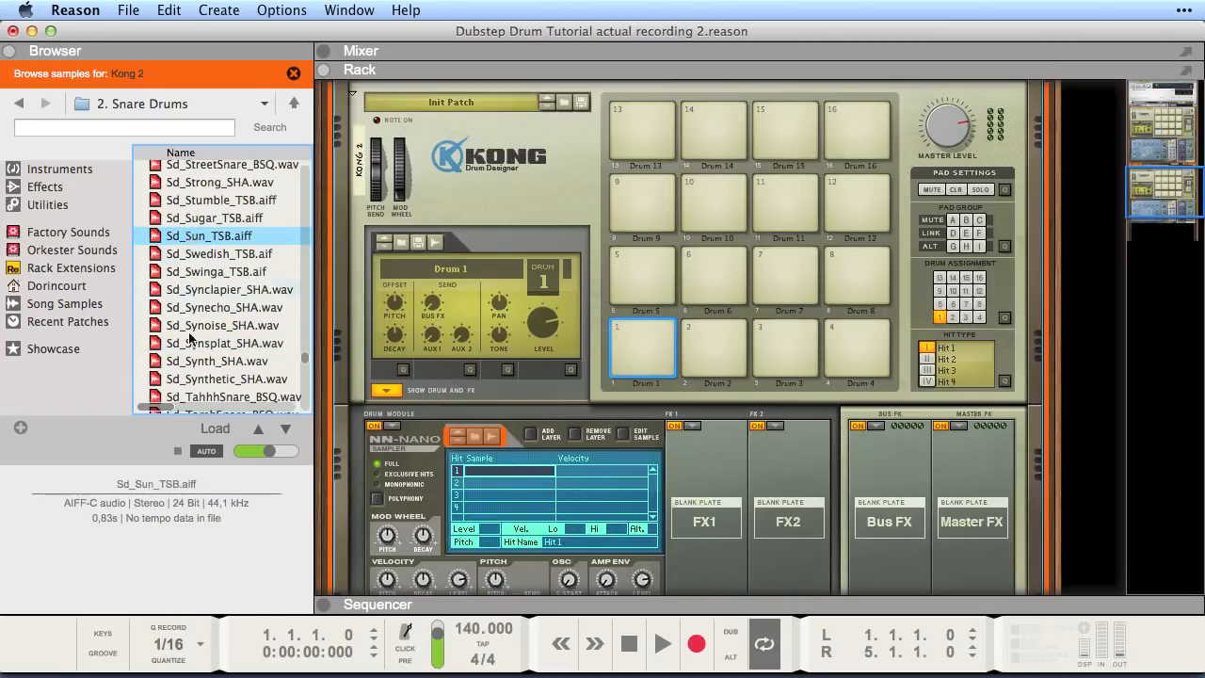
pyautogui.moveTo(176, 240); pyautogui.dragTo(642, 347)
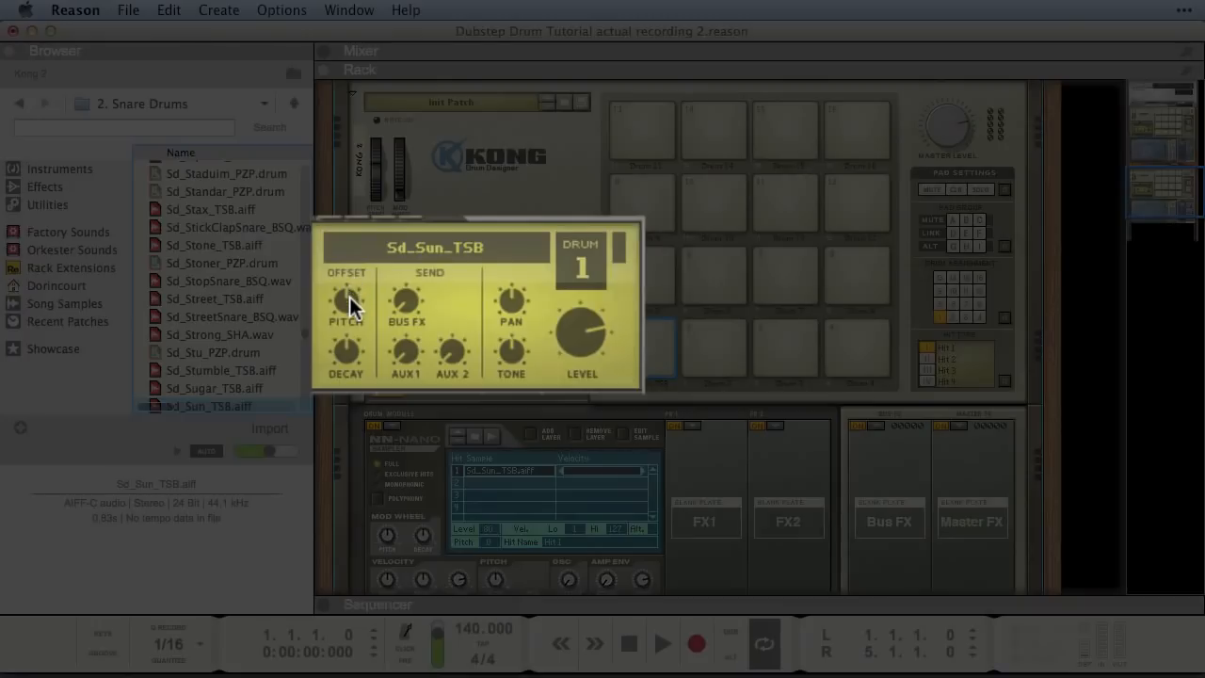
# - Raise the Pitch Offset of drum 1 (Sd_Sun_TSB) on Kong 2 to 22
pyautogui.moveTo(396, 302); pyautogui.dragTo(396, 293)
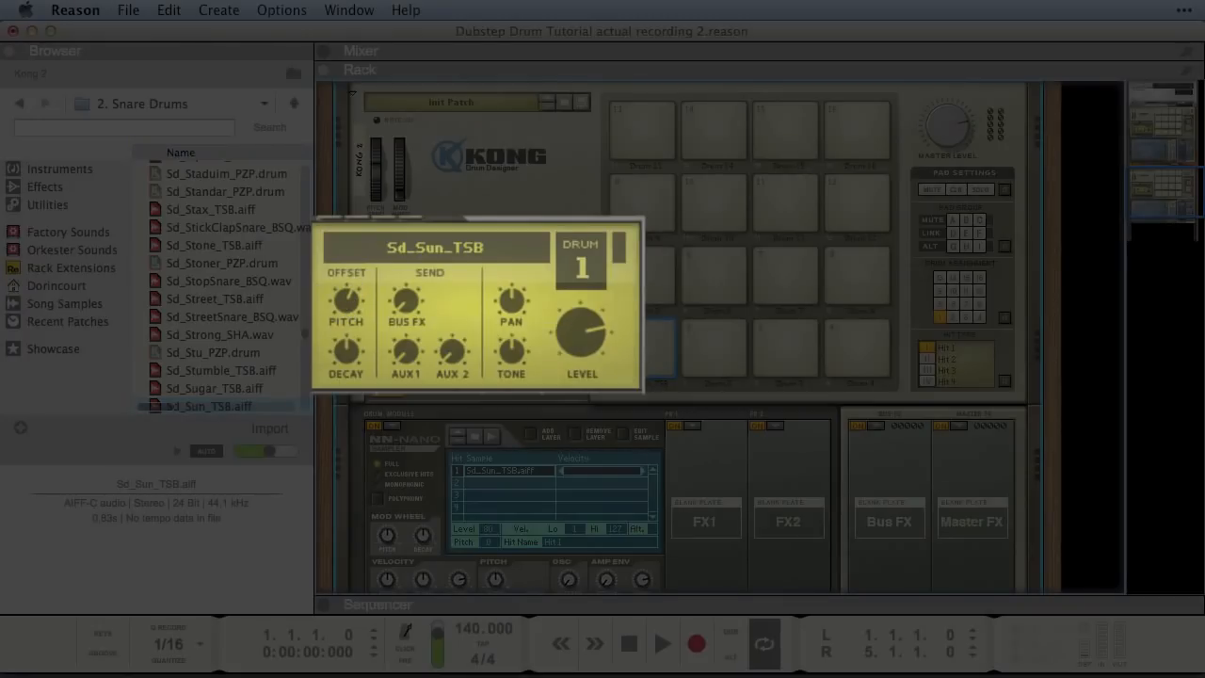
pyautogui.moveTo(343, 304)
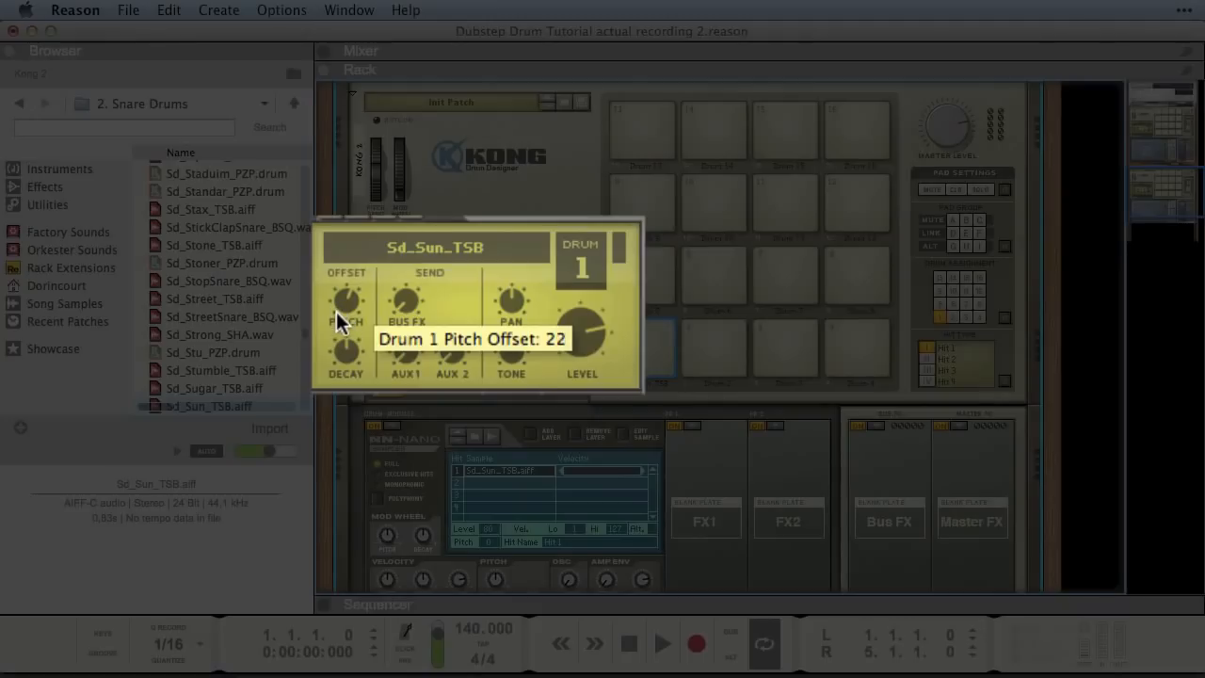
pyautogui.moveTo(333, 309); pyautogui.dragTo(357, 313)
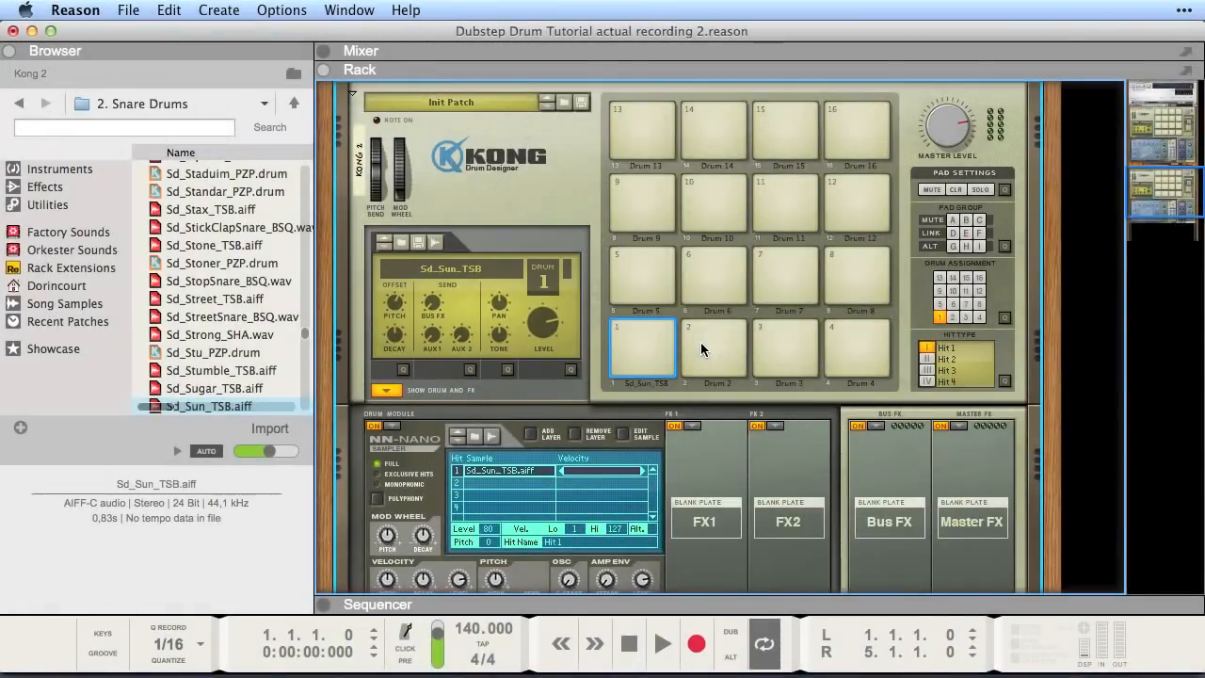
# - Load an NN-Nano Sampler as drum 2's module on Kong 2 and open the 2. Snare Drums folder for its sample
pyautogui.click(702, 349)
pyautogui.click(392, 425)
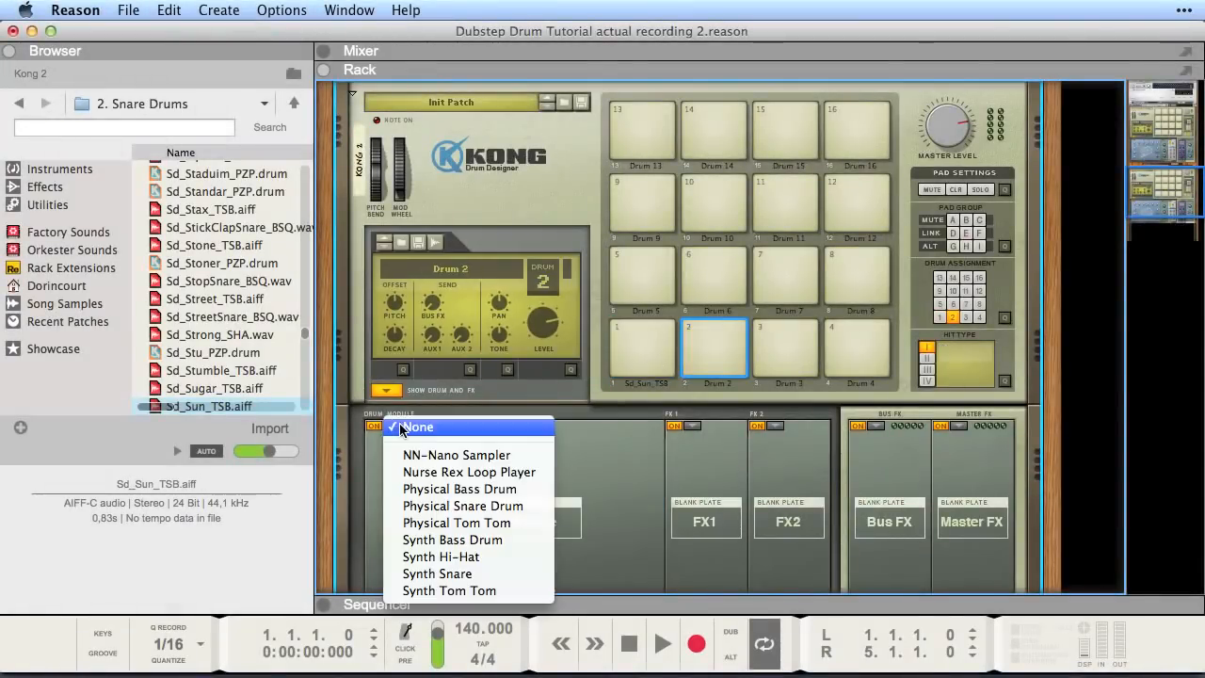
pyautogui.click(487, 449)
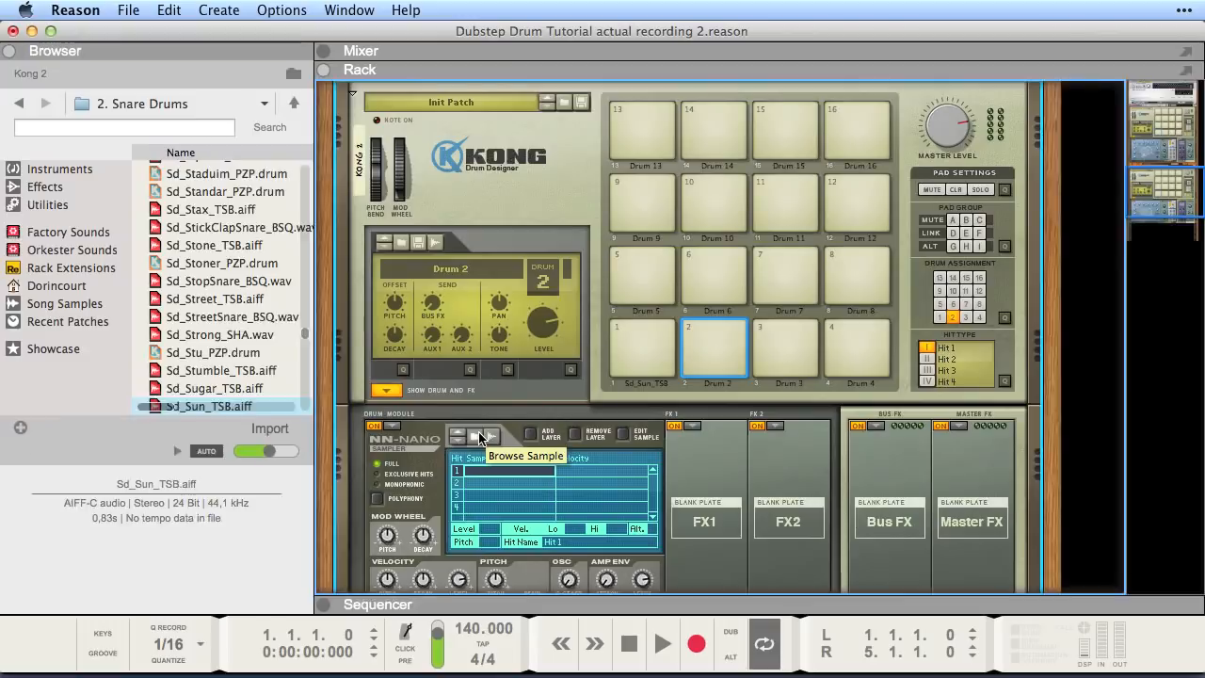
pyautogui.click(480, 436)
pyautogui.doubleClick(248, 184)
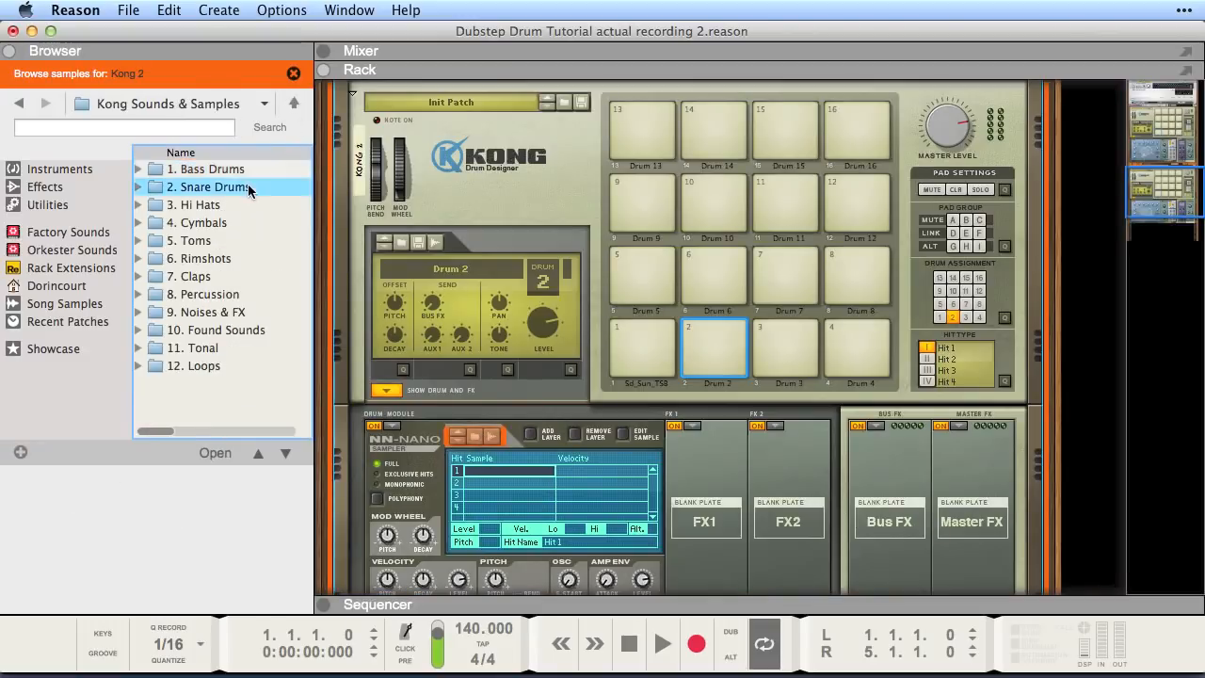
# - Audition further snare samples and load Sd_Vinny_TSB.aiff onto drum 2 of Kong 2
pyautogui.scroll(-15, 233, 339)
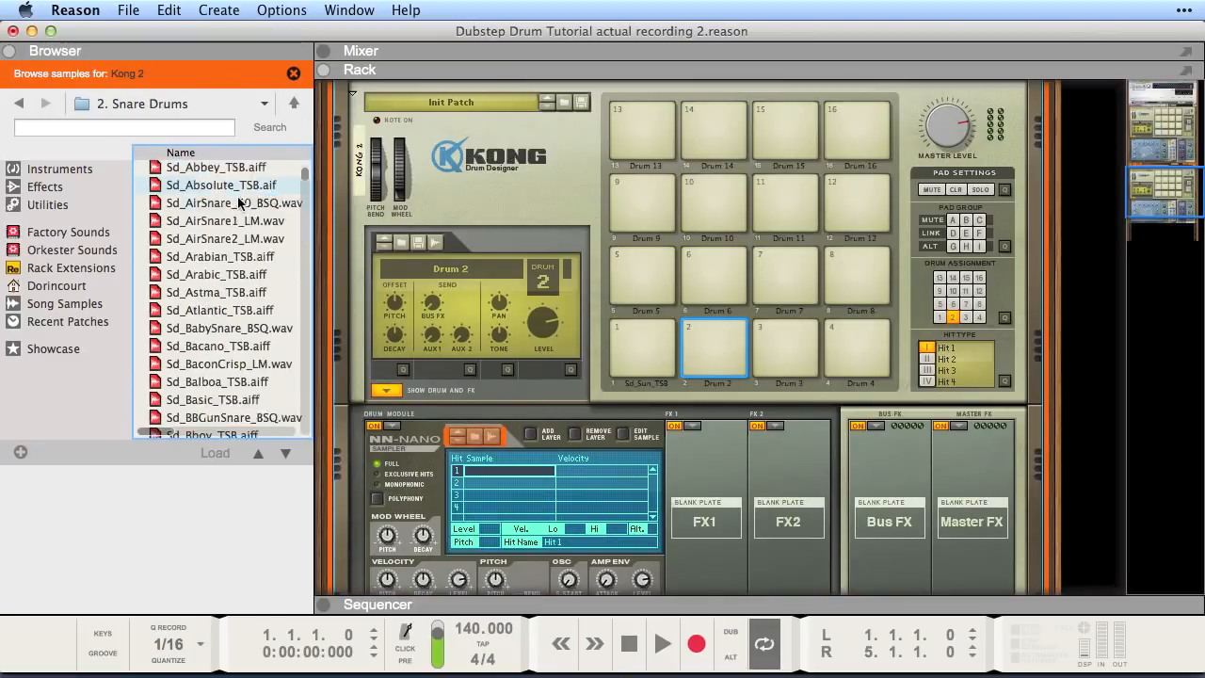
pyautogui.click(233, 337)
pyautogui.scroll(-5, 232, 339)
pyautogui.click(232, 335)
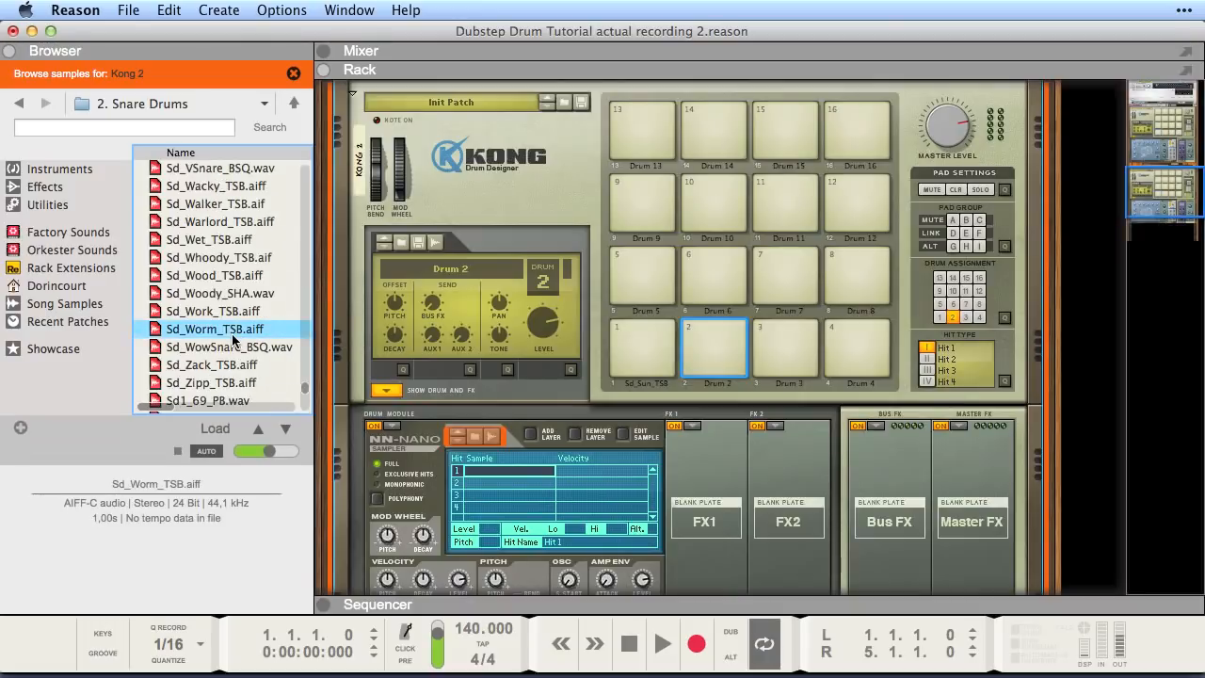
pyautogui.scroll(4, 236, 282)
pyautogui.click(234, 255)
pyautogui.click(234, 339)
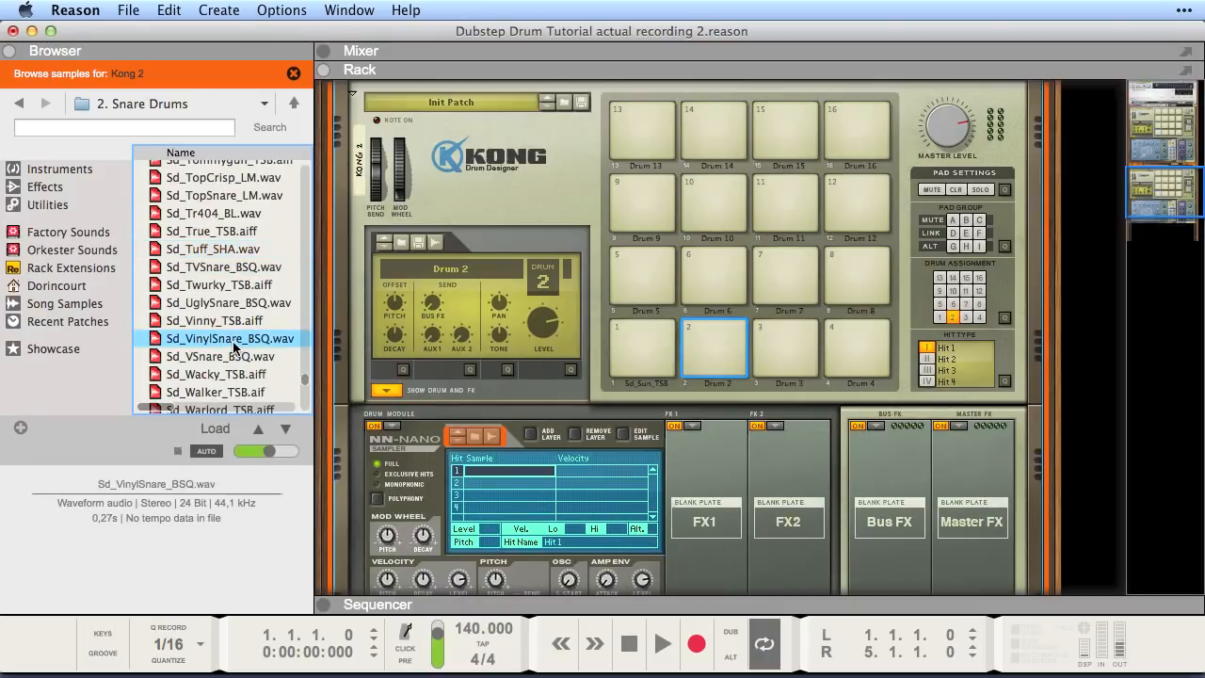
pyautogui.click(217, 321)
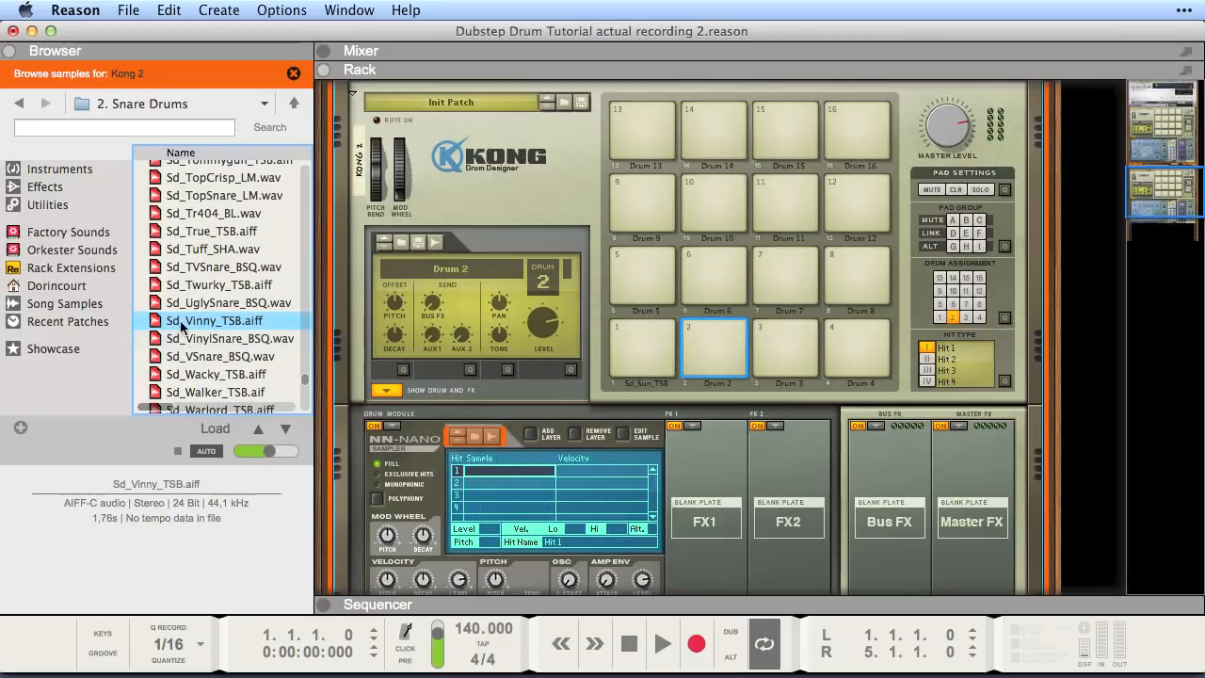
pyautogui.moveTo(188, 323); pyautogui.dragTo(710, 346)
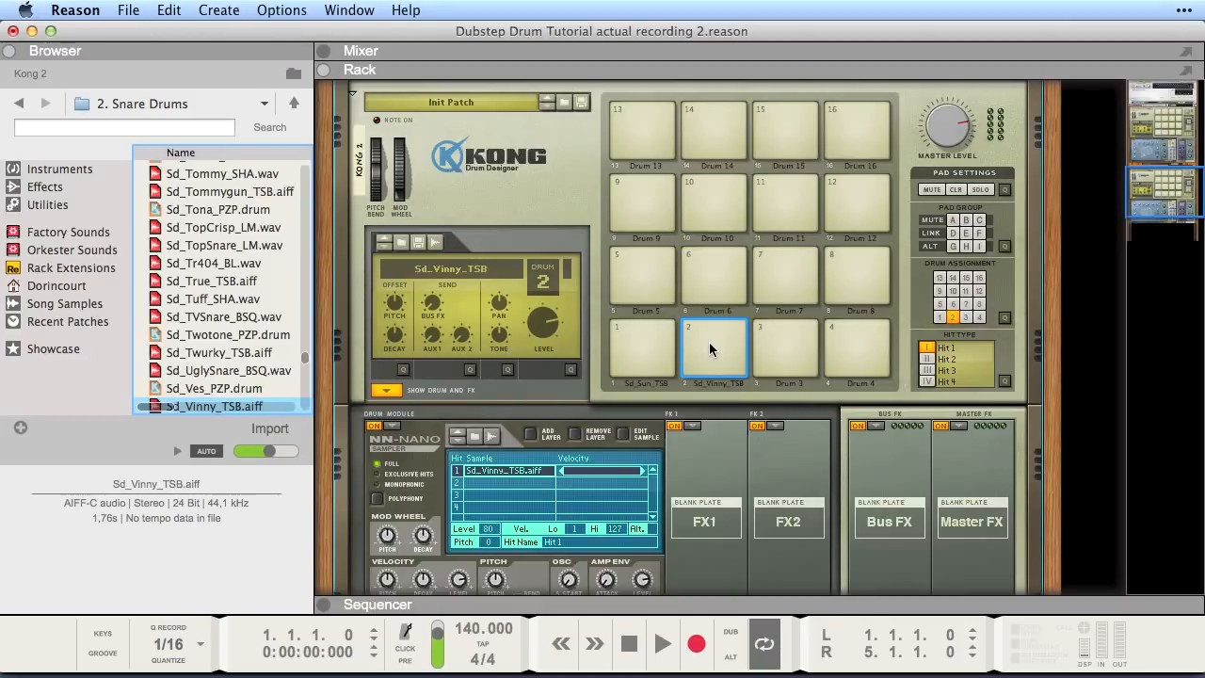
# - Audition samples in the 7. Claps folder and load Clp_ClapVerb_BSQ.wav onto drum 3 of Kong 2
pyautogui.click(292, 103)
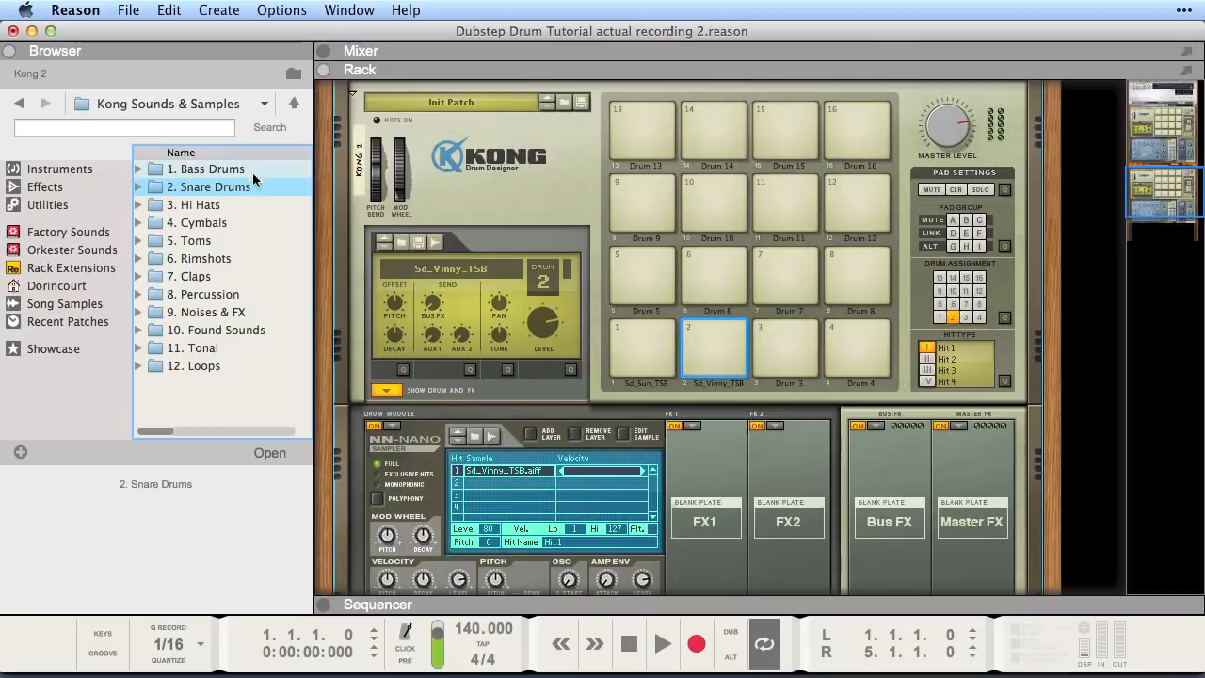
pyautogui.doubleClick(206, 278)
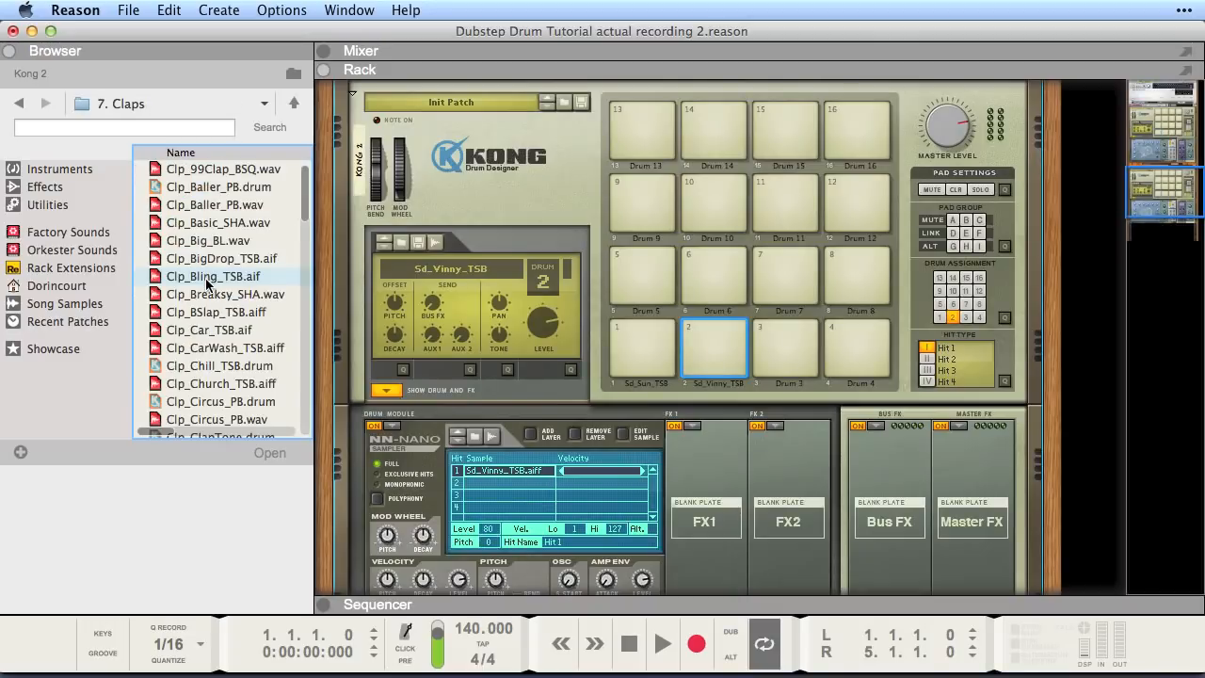
pyautogui.scroll(-2, 208, 283)
pyautogui.click(209, 311)
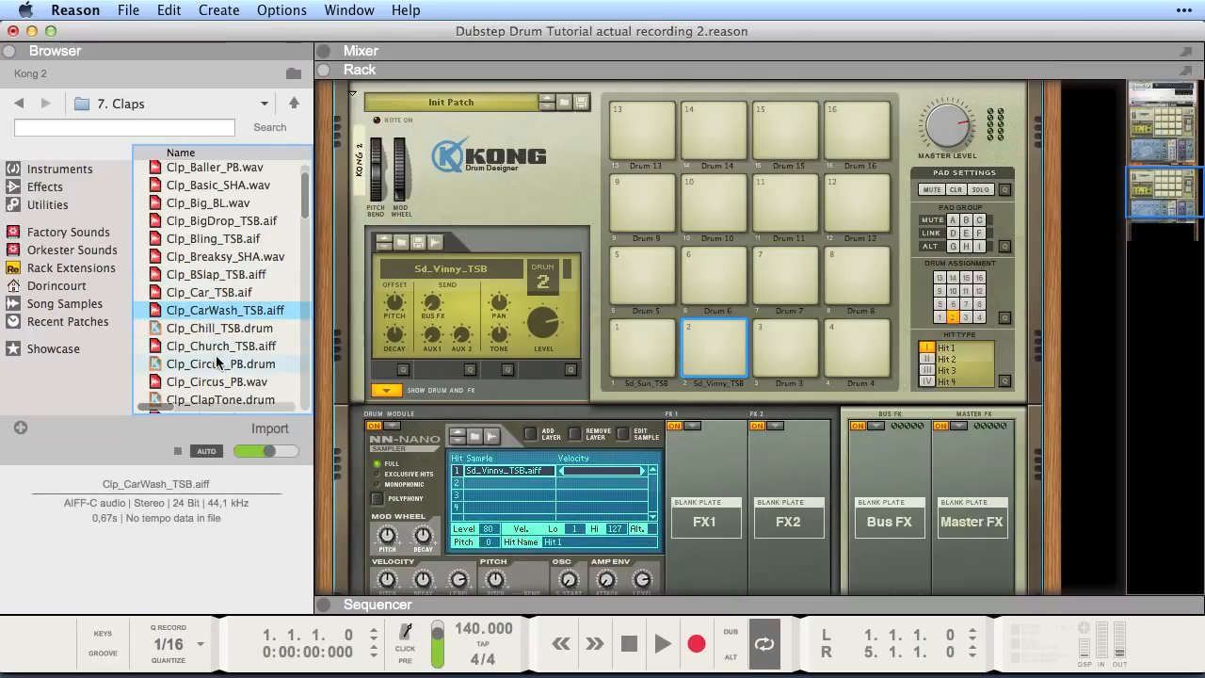
pyautogui.click(218, 364)
pyautogui.click(226, 294)
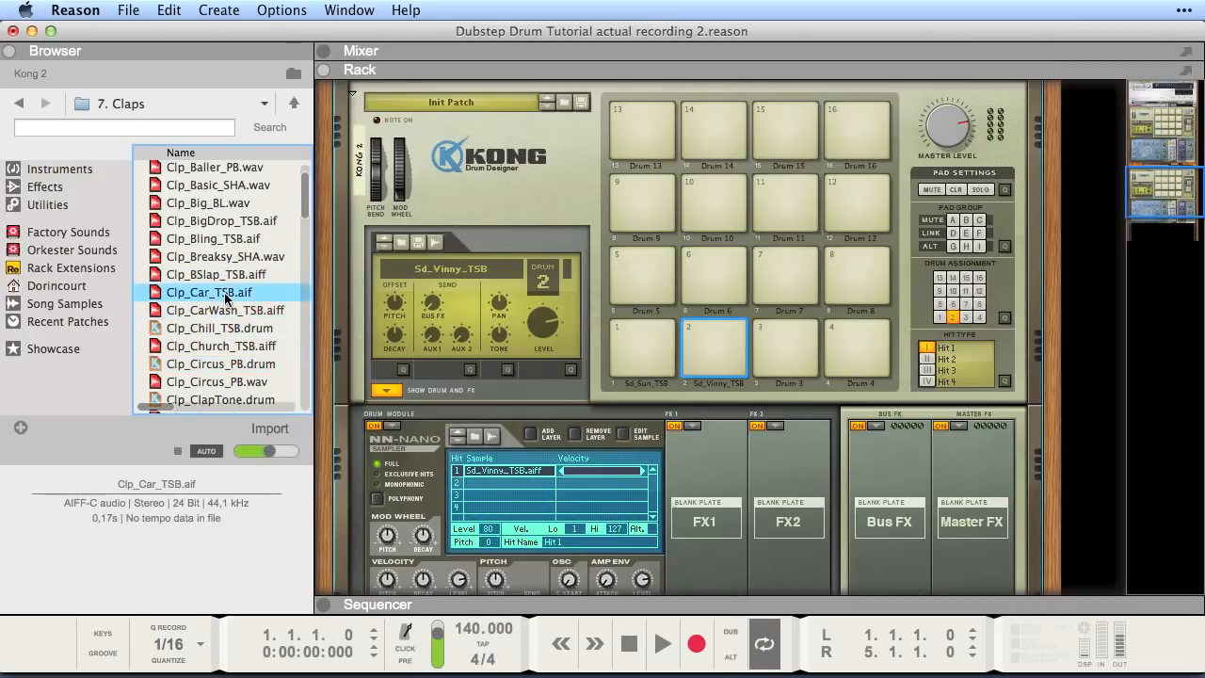
pyautogui.click(223, 264)
pyautogui.click(229, 381)
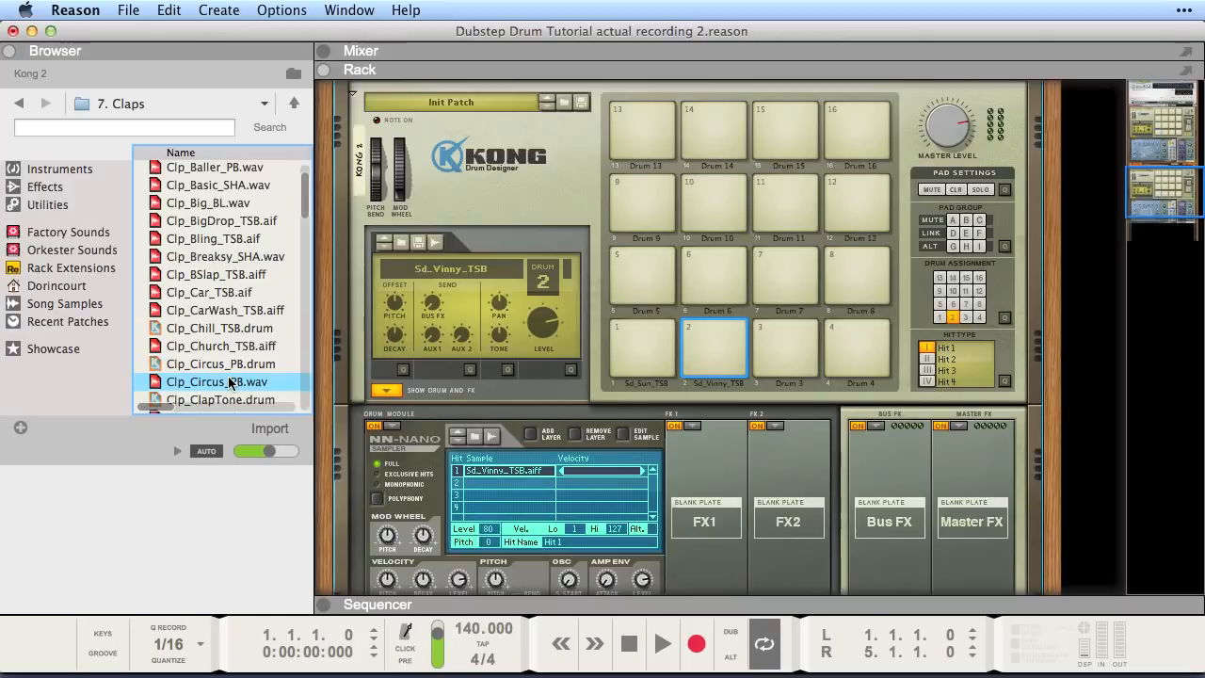
pyautogui.scroll(-2, 229, 382)
pyautogui.click(216, 343)
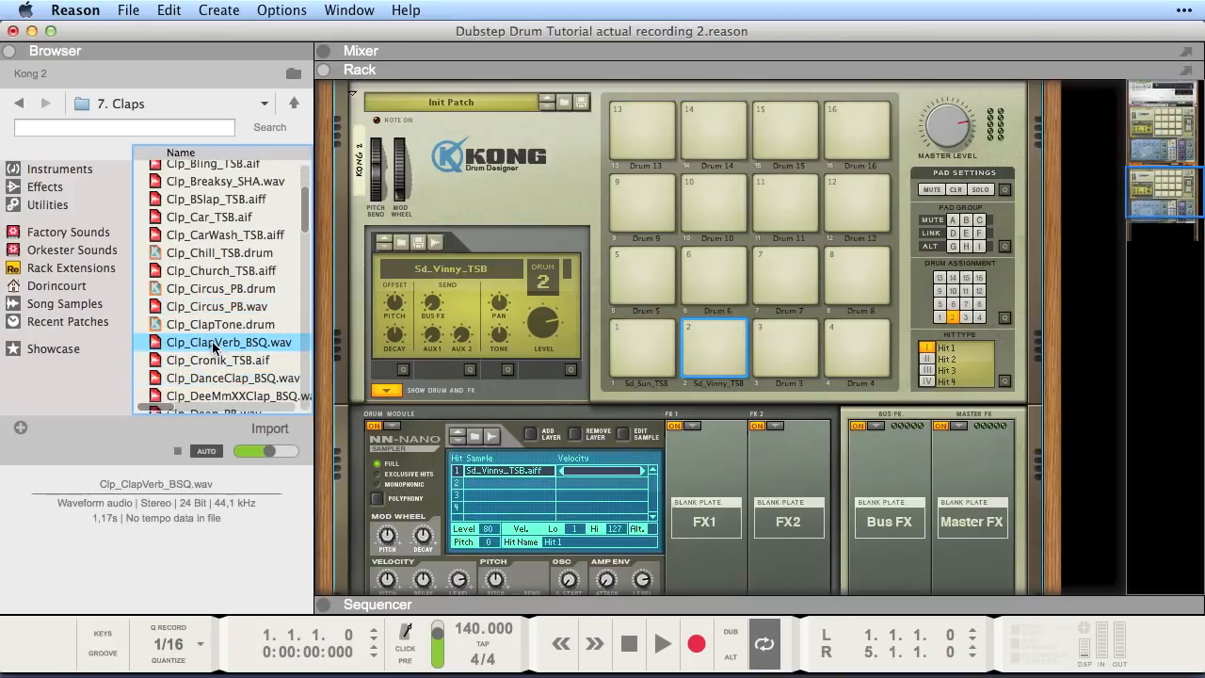
pyautogui.moveTo(215, 346); pyautogui.dragTo(806, 347)
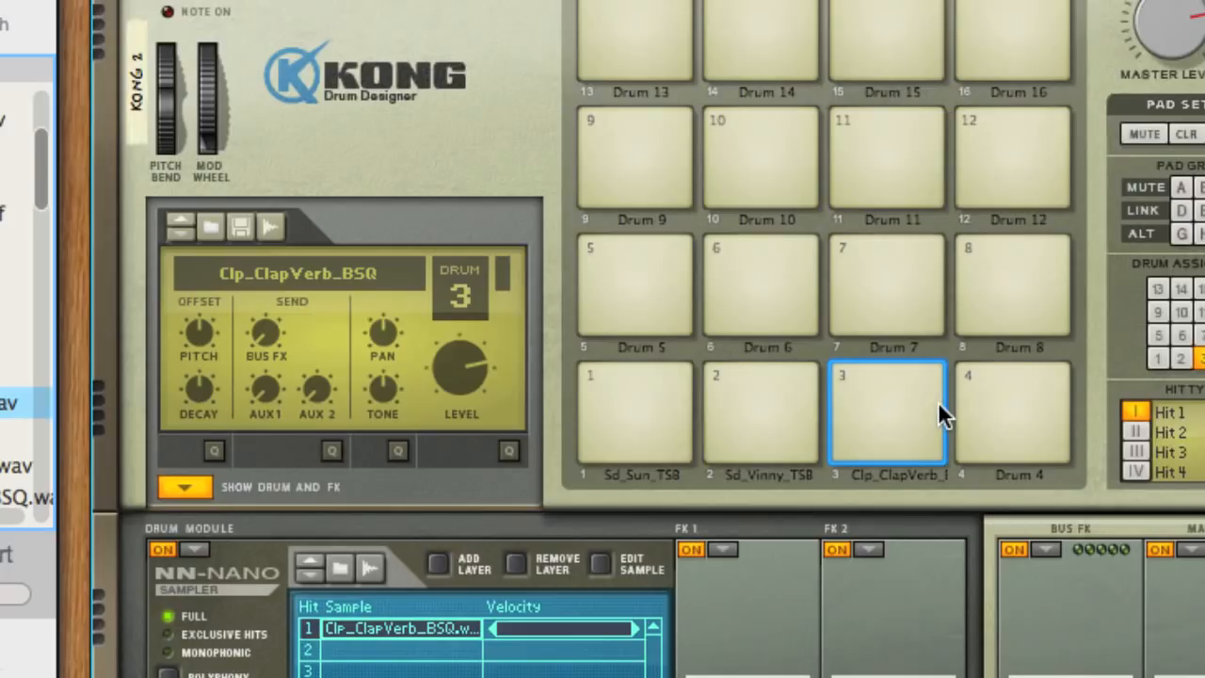
# - Set the Pitch Offset of drum 2 (Sd_Vinny_TSB) to 31, playing the three loaded pads to compare their sounds
pyautogui.click(650, 396)
pyautogui.click(751, 380)
pyautogui.moveTo(207, 327); pyautogui.dragTo(96, 265)
pyautogui.click(800, 419)
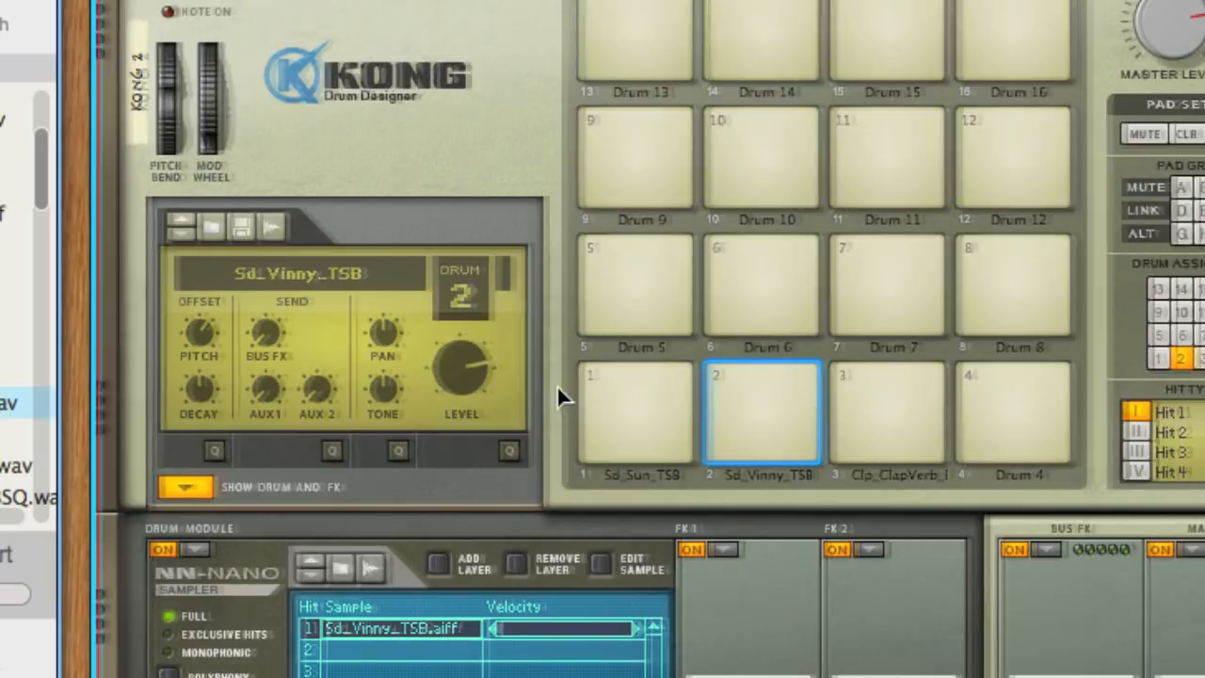
pyautogui.click(641, 400)
pyautogui.click(743, 404)
pyautogui.moveTo(204, 336); pyautogui.dragTo(201, 340)
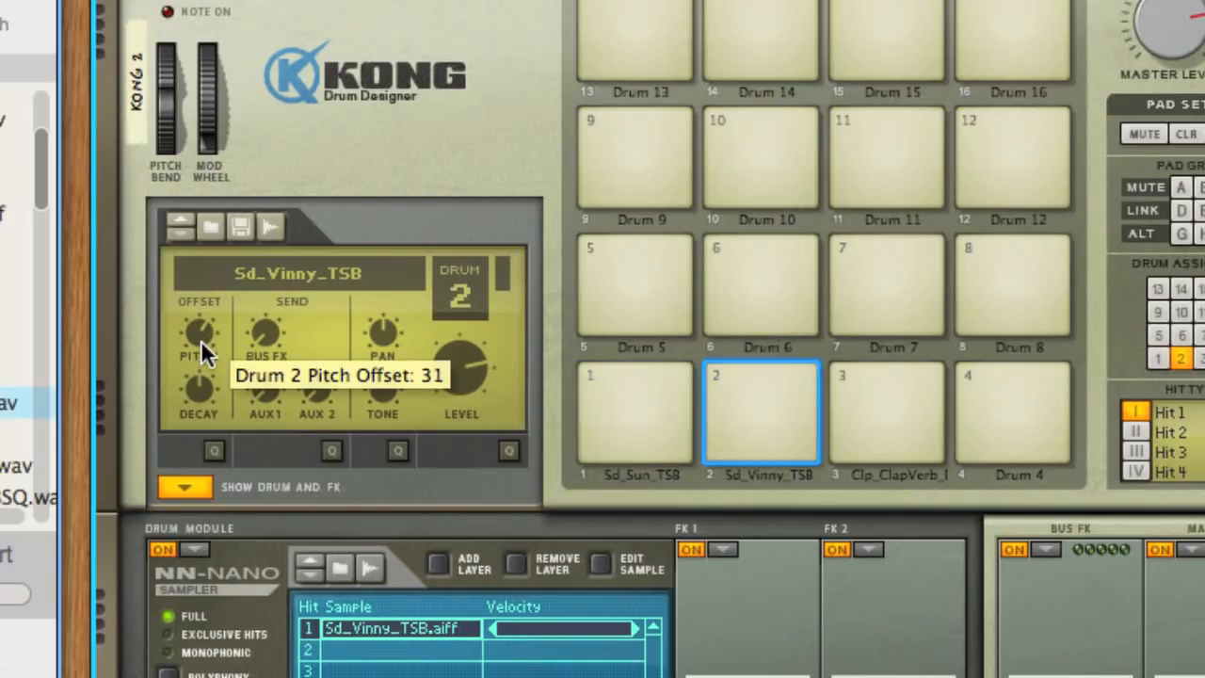
pyautogui.click(728, 378)
pyautogui.click(670, 388)
pyautogui.click(759, 386)
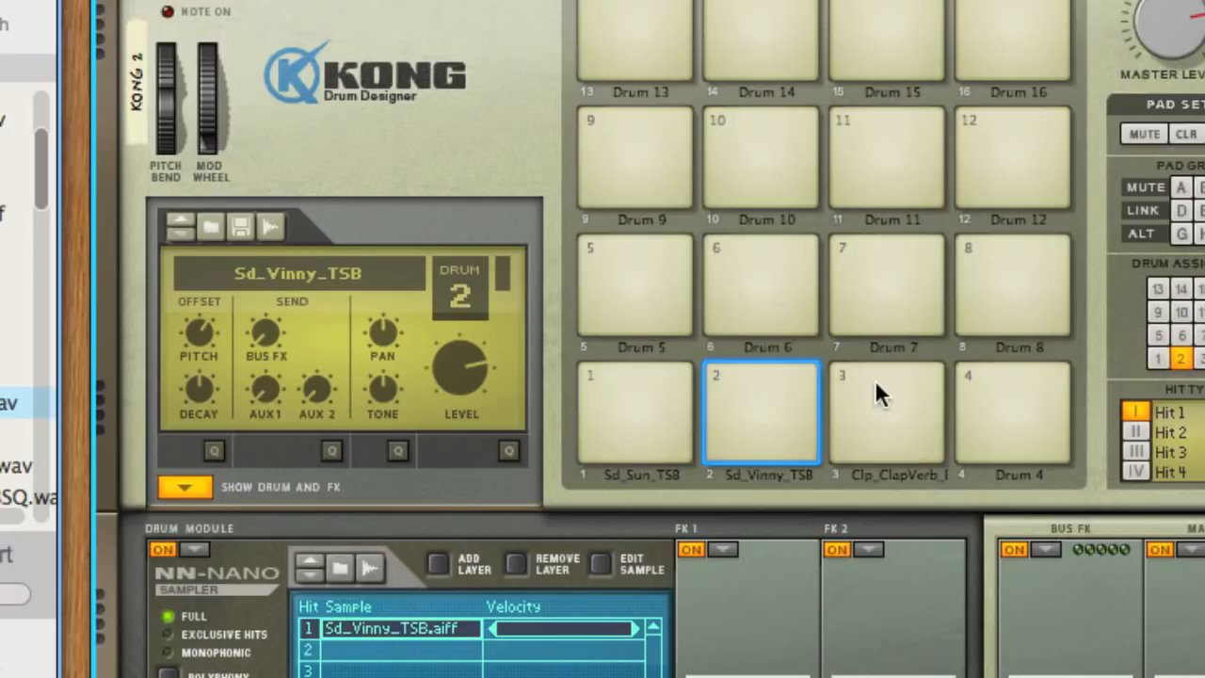
pyautogui.click(874, 382)
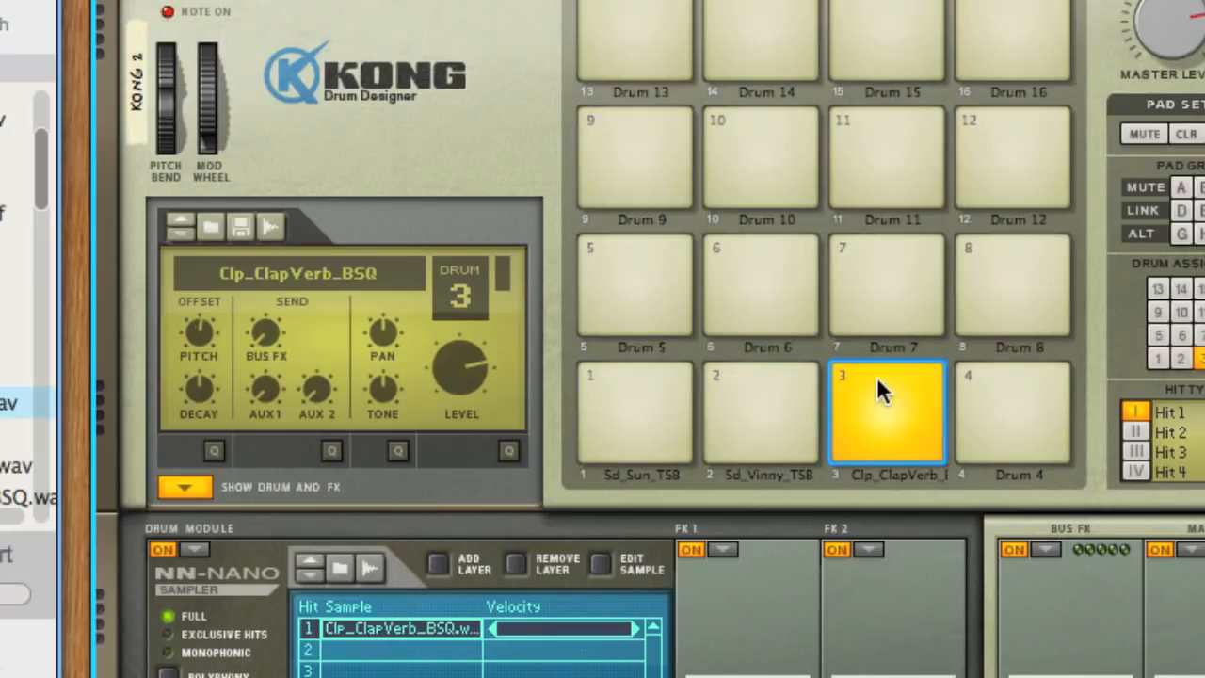
# - Shorten the NN-Nano amp envelope decay to 140.6 ms on drum 1 and 95.7 ms on drum 2, auditioning both pads
pyautogui.scroll(-5, 688, 535)
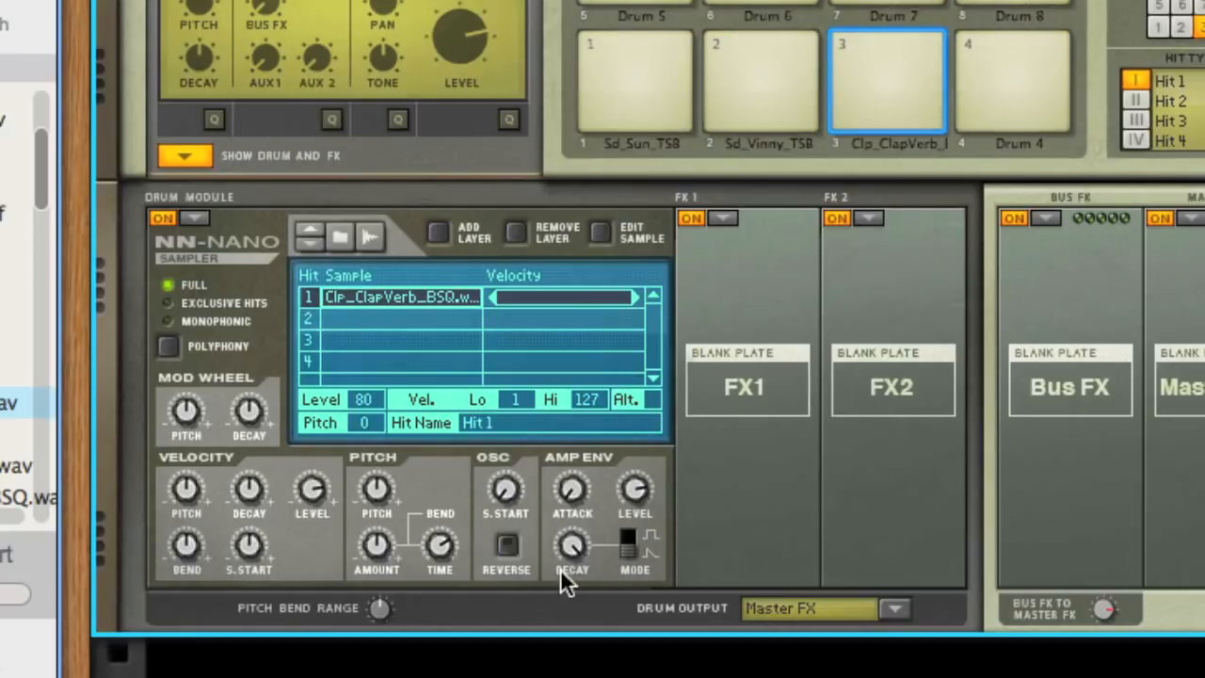
pyautogui.click(750, 102)
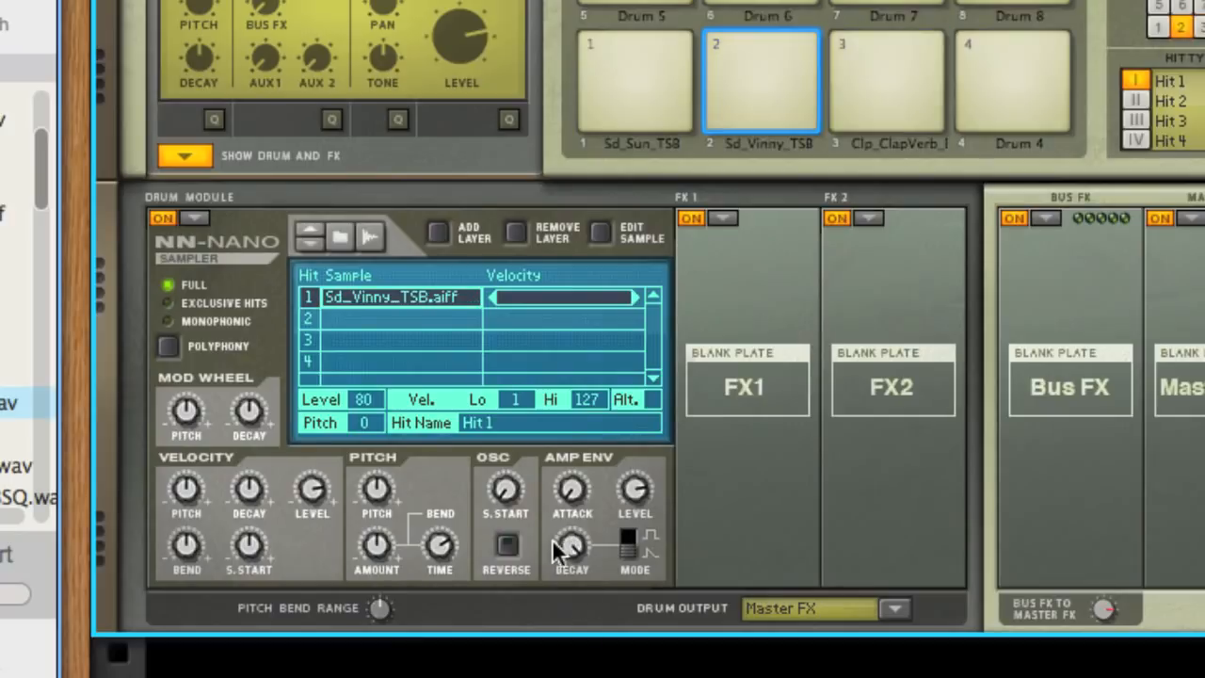
pyautogui.moveTo(568, 547); pyautogui.dragTo(574, 674)
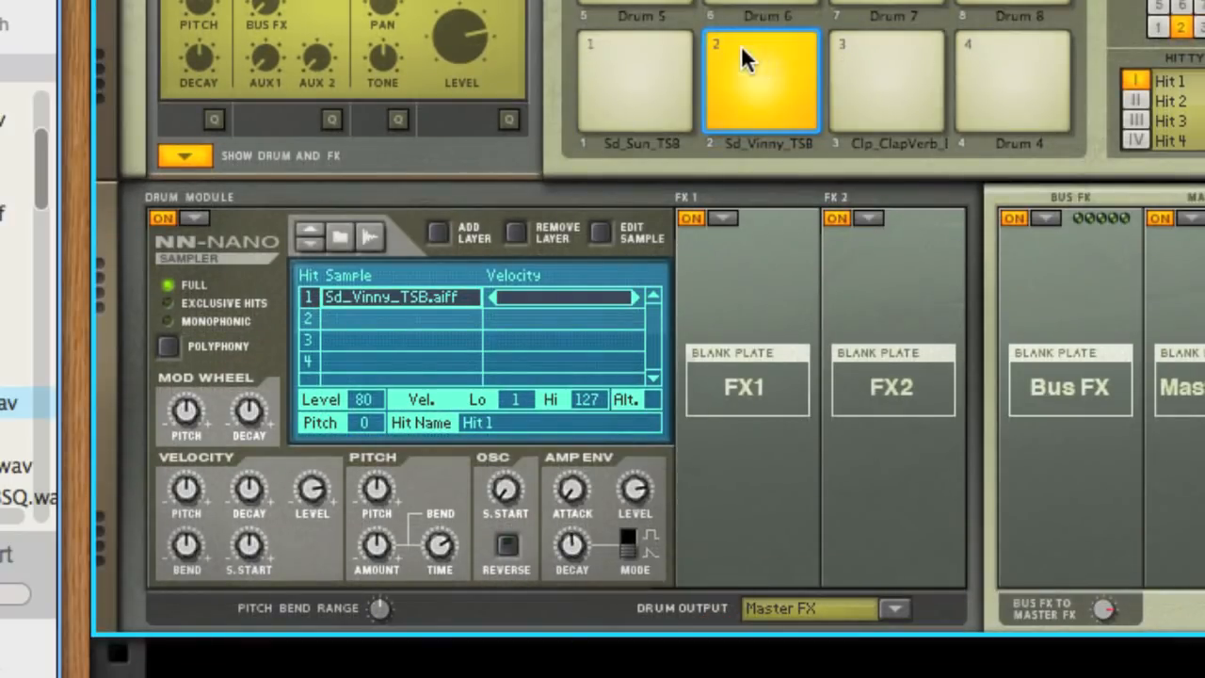
pyautogui.click(636, 80)
pyautogui.moveTo(570, 547); pyautogui.dragTo(570, 629)
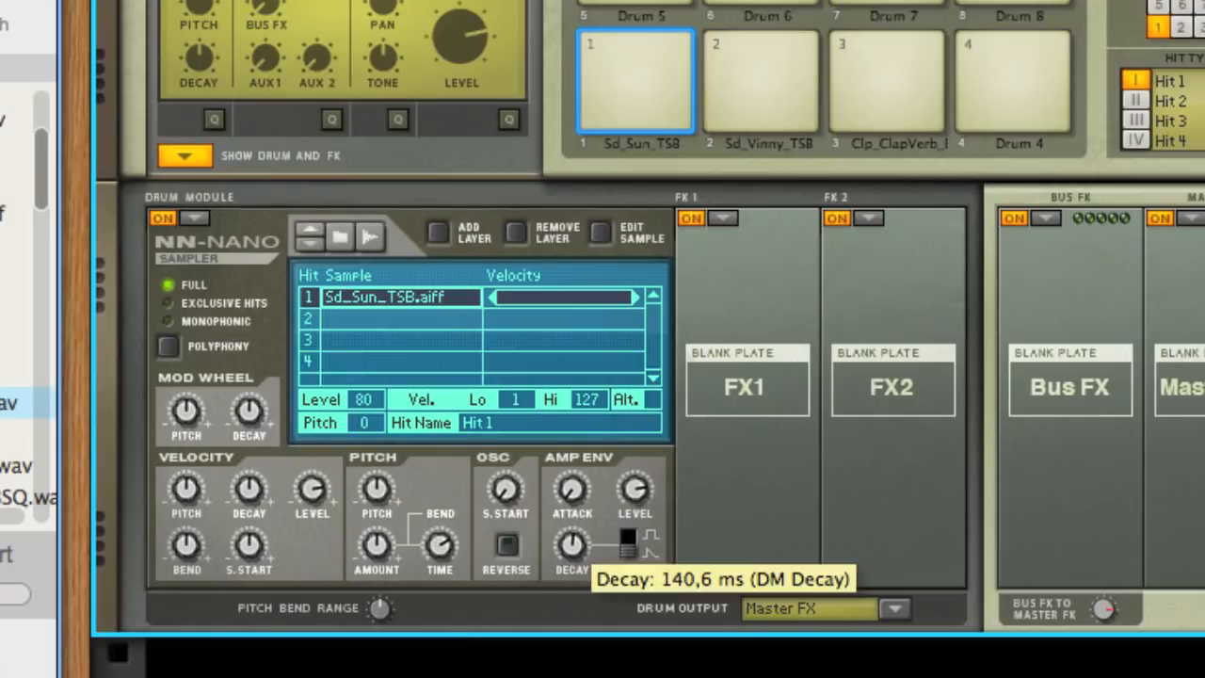
pyautogui.click(675, 60)
pyautogui.click(753, 80)
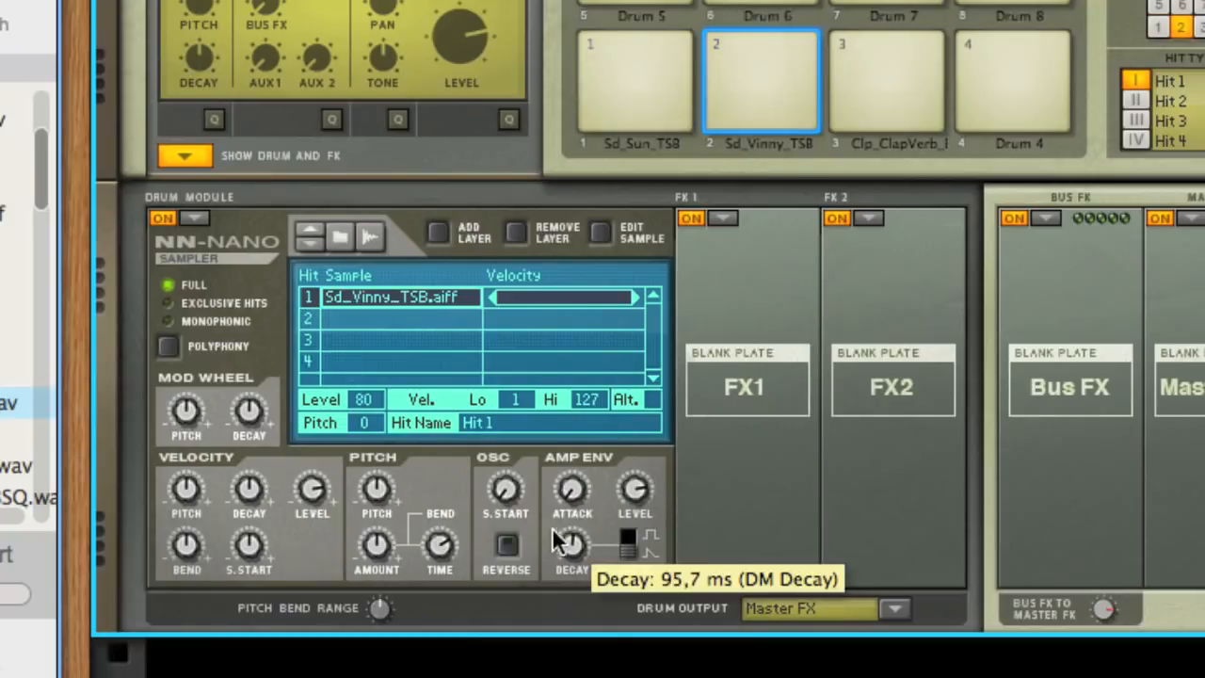
pyautogui.click(753, 57)
# - Set drum 3's amp envelope decay to 491.7 ms and play all three snare layer pads
pyautogui.click(831, 105)
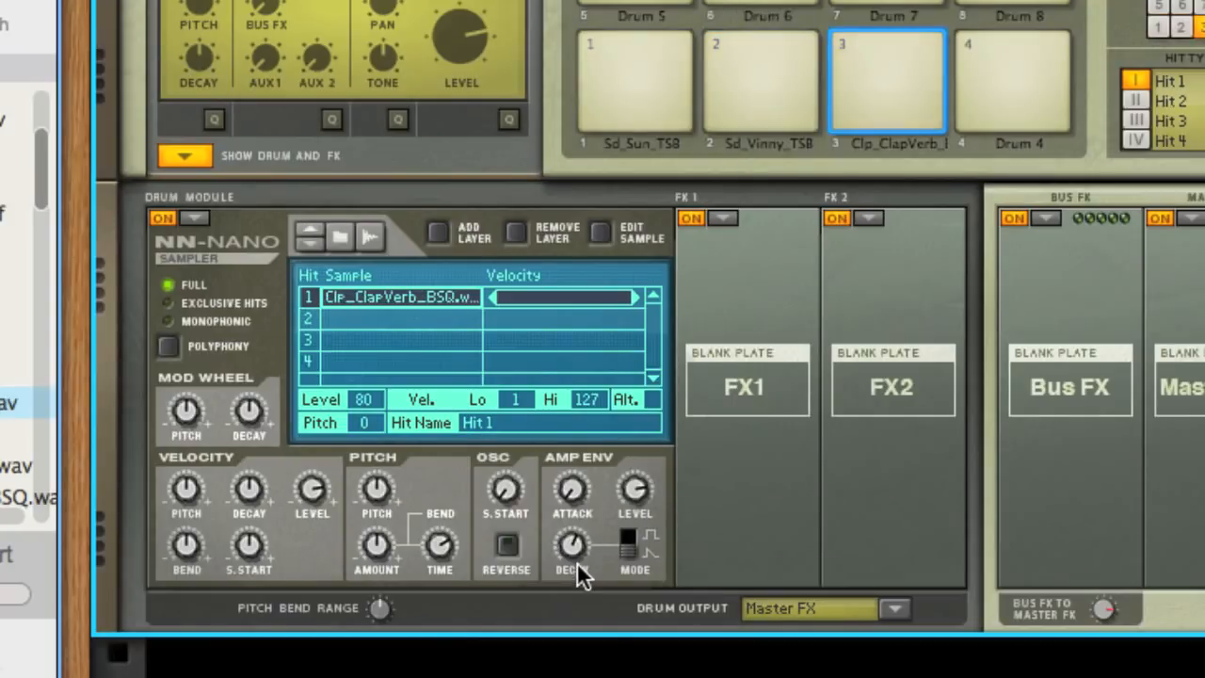
pyautogui.moveTo(571, 550); pyautogui.dragTo(559, 534)
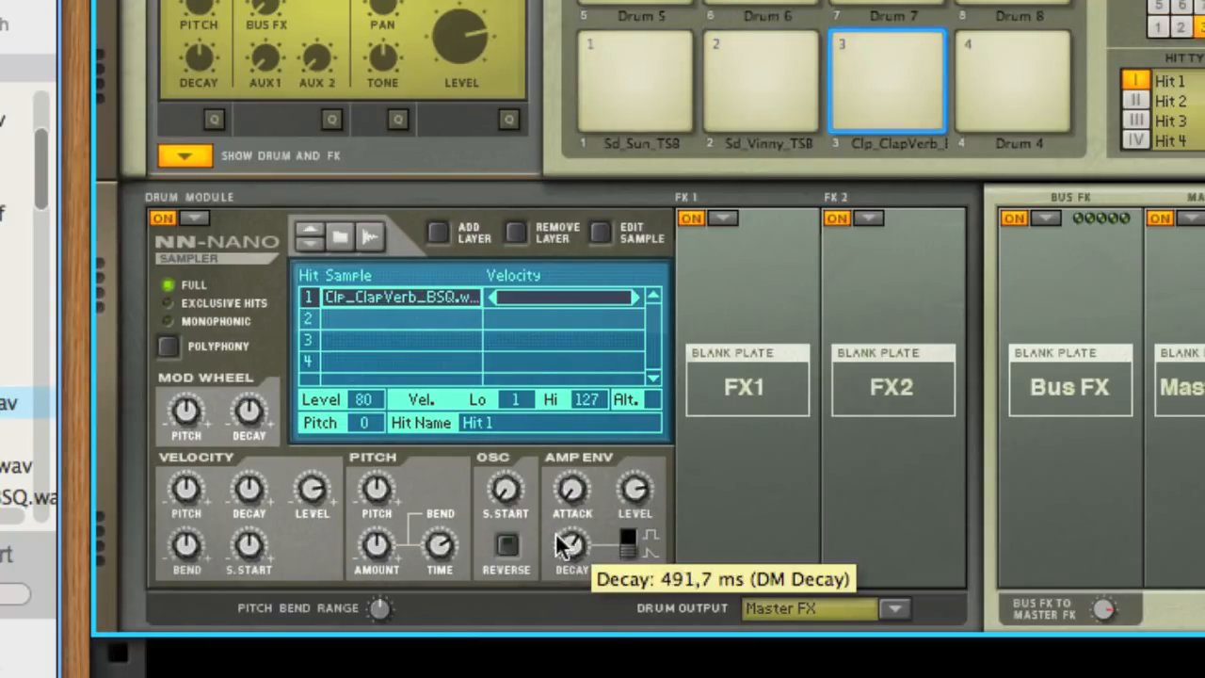
pyautogui.click(663, 57)
pyautogui.click(794, 48)
pyautogui.click(871, 49)
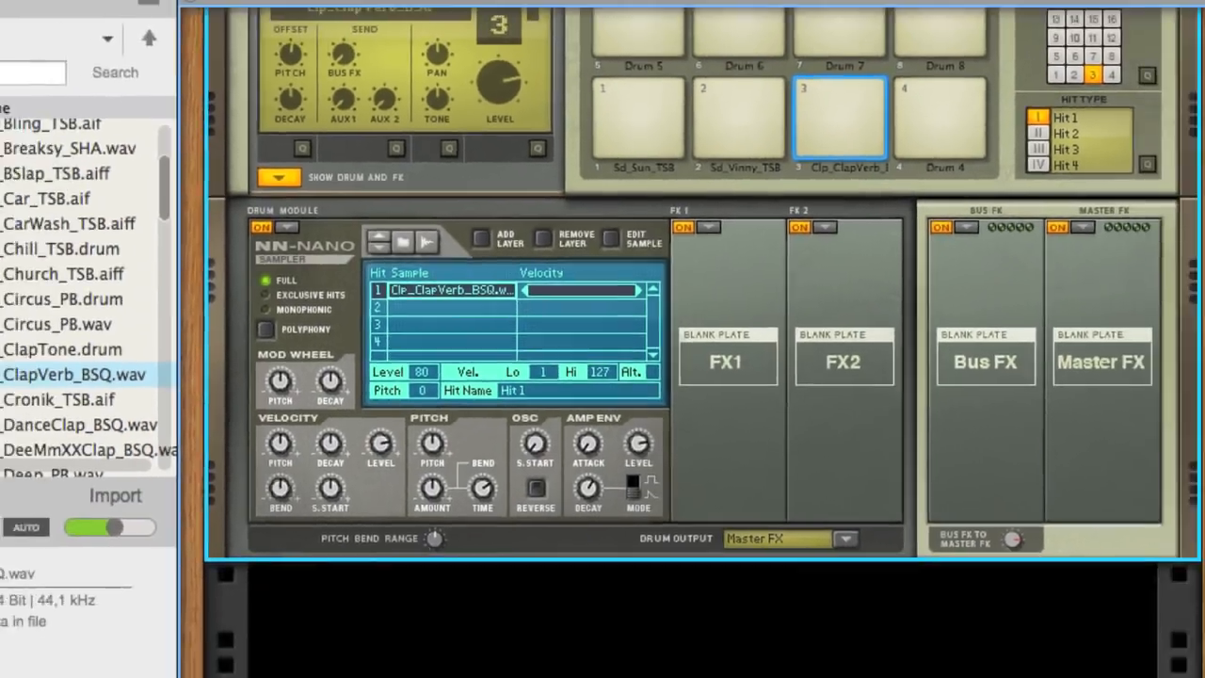
# - Expand the Sequencer area so that the Kong 1 and Kong 2 tracks are in view
pyautogui.moveTo(424, 605); pyautogui.dragTo(424, 226)
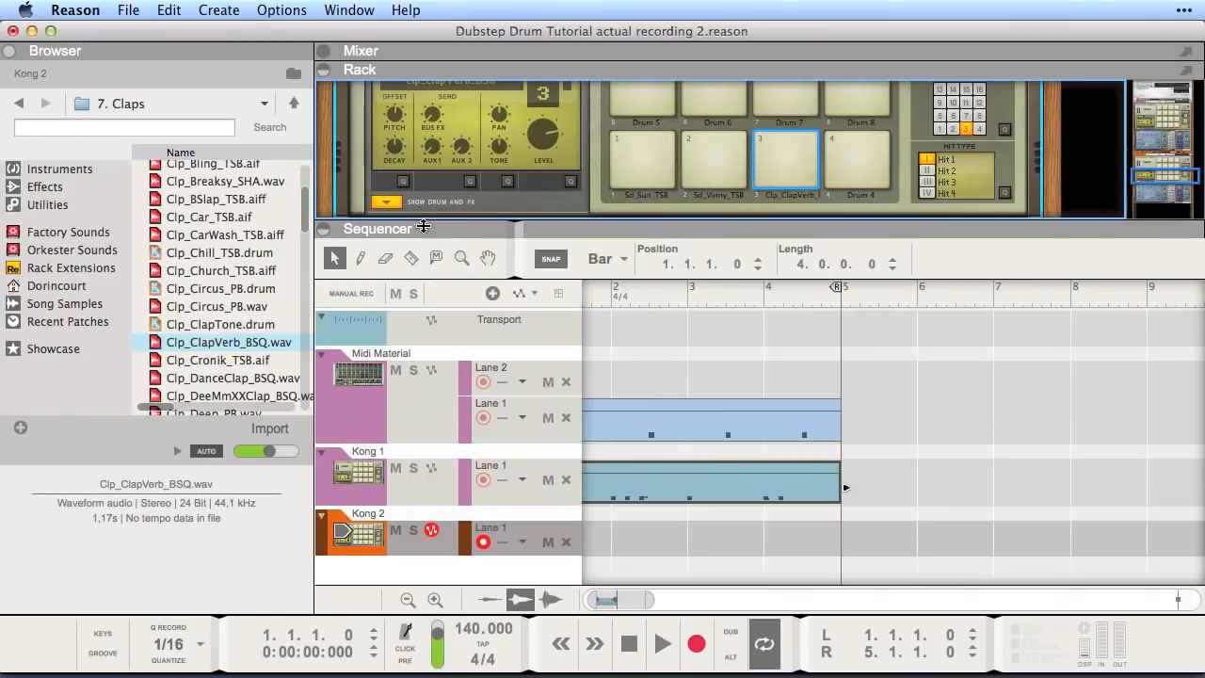
# - Copy the Midi Material snare clip onto the Kong 2 track in bars 1 to 4 and play the loop
pyautogui.moveTo(667, 433); pyautogui.dragTo(664, 537)
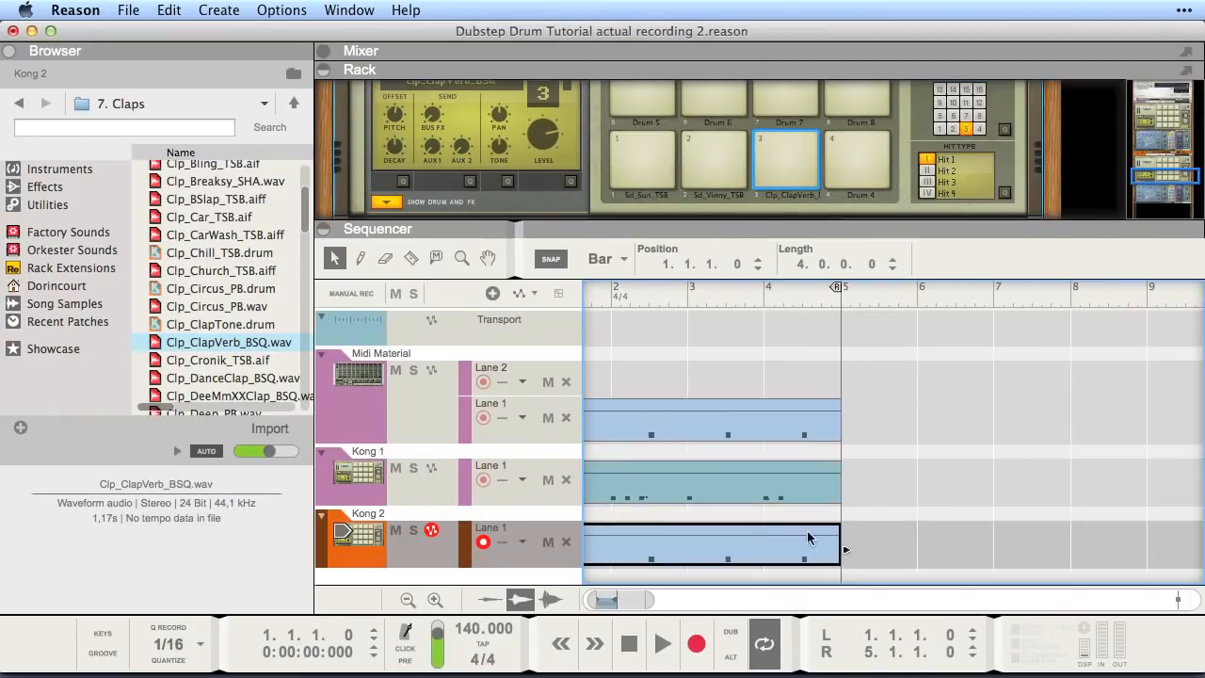
pyautogui.press('space')
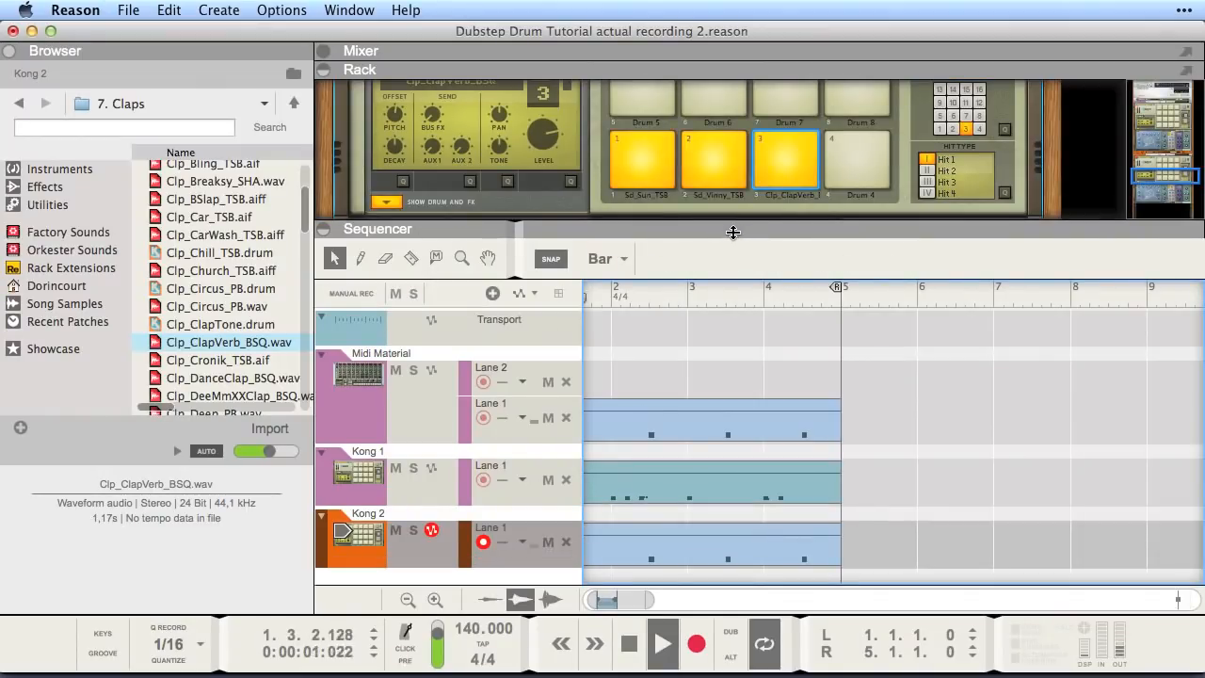
# - Set drum 1's amp envelope decay to 303.9 ms in Kong 2 and listen to the loop with drum 2 selected
pyautogui.click(648, 148)
pyautogui.moveTo(674, 233); pyautogui.dragTo(678, 604)
pyautogui.moveTo(598, 425)
pyautogui.moveTo(598, 425); pyautogui.dragTo(563, 412)
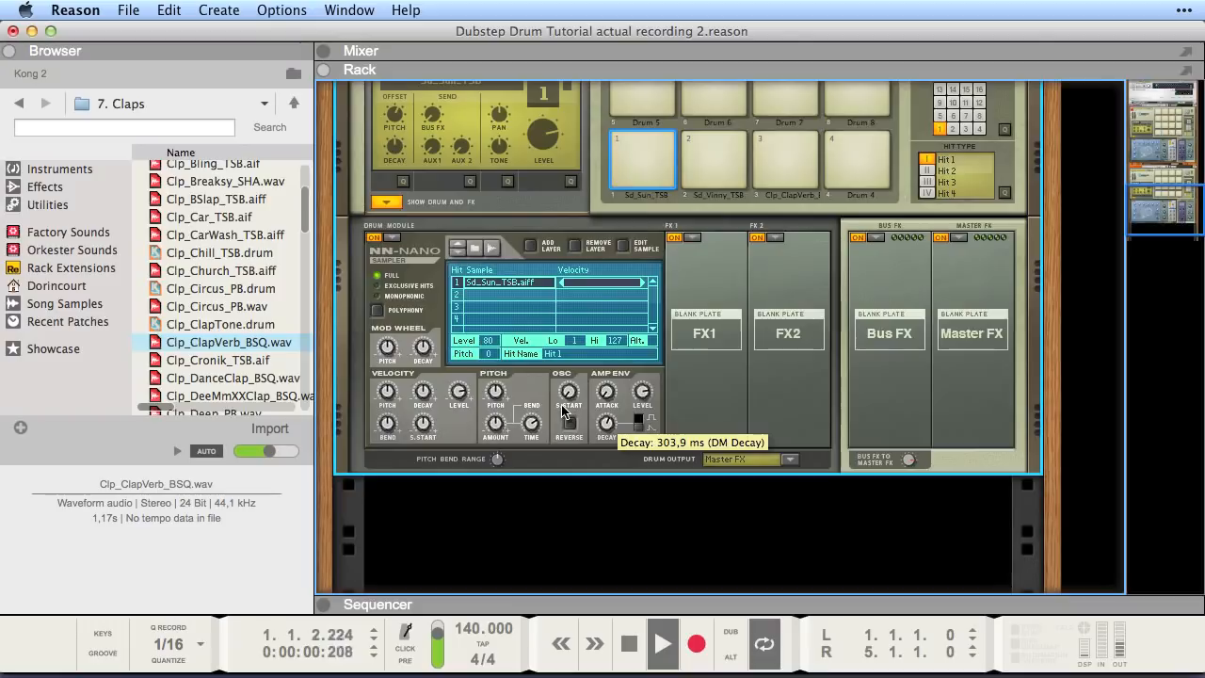
pyautogui.click(726, 189)
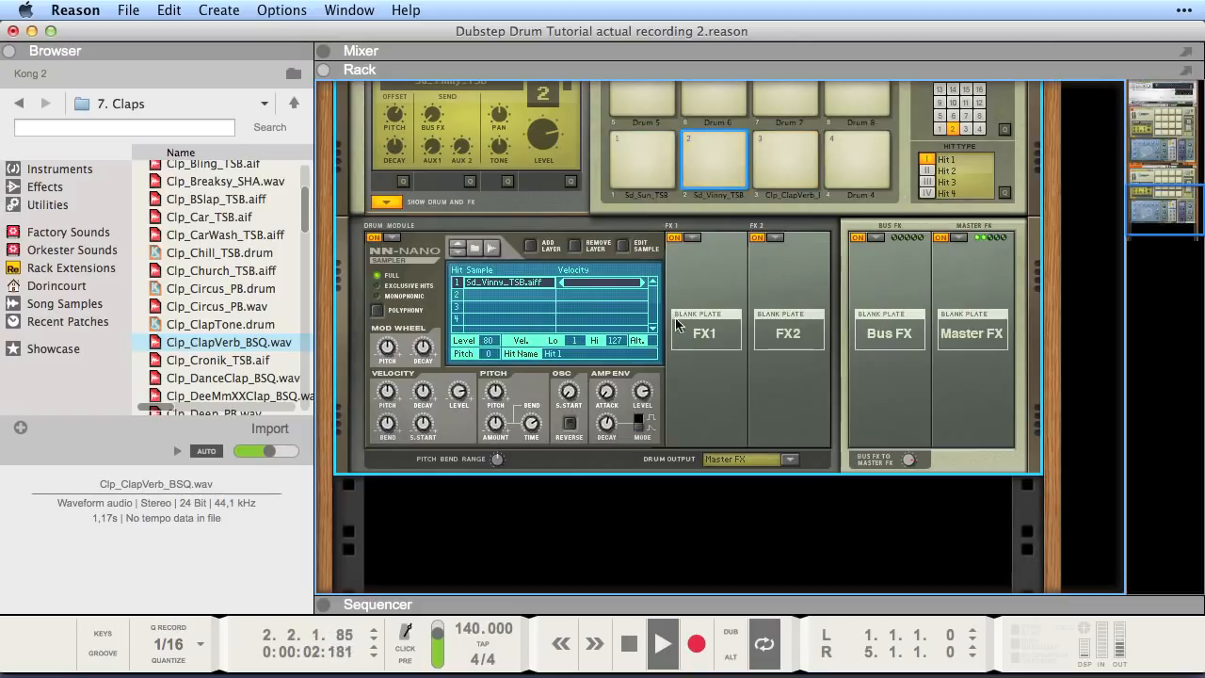
pyautogui.moveTo(600, 422)
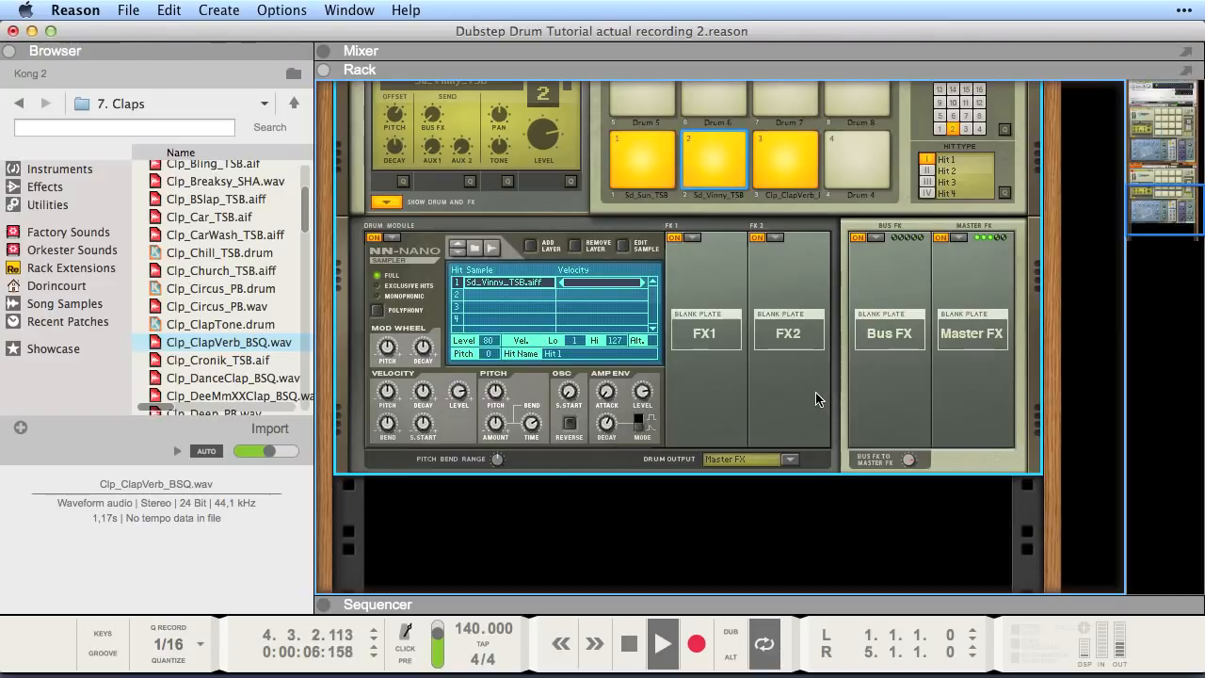
pyautogui.press('space')
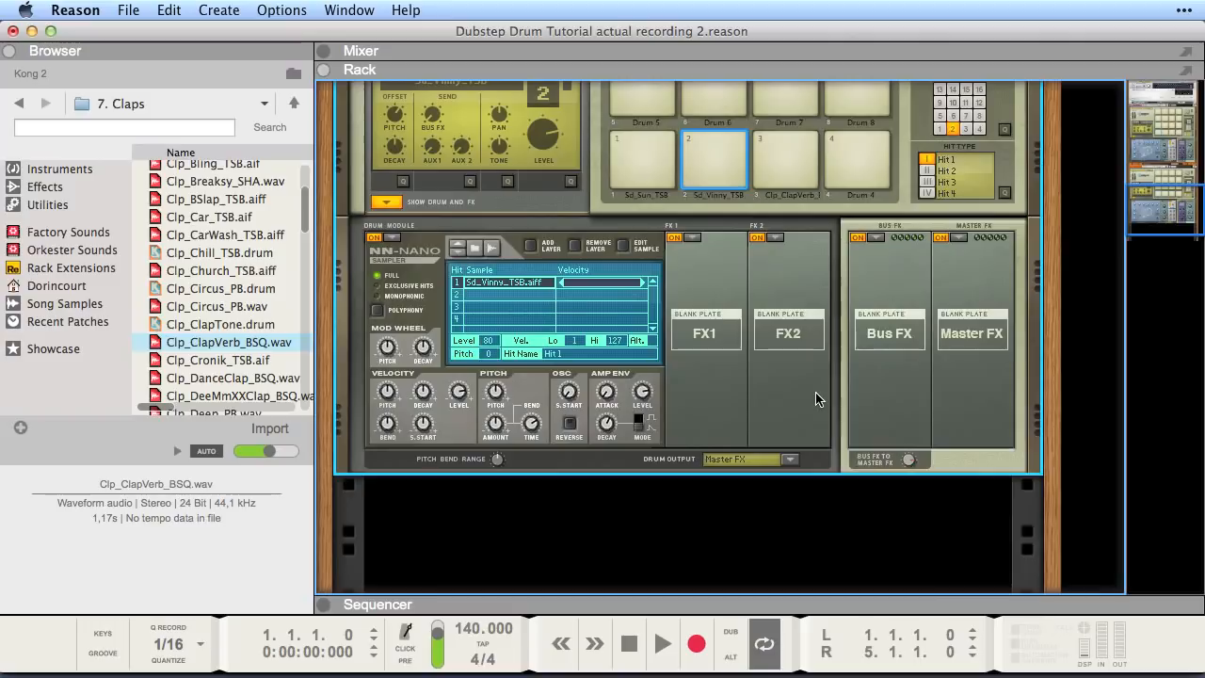
# - Add an MClass Equalizer to Kong 2
pyautogui.rightClick(816, 392)
pyautogui.moveTo(853, 584)
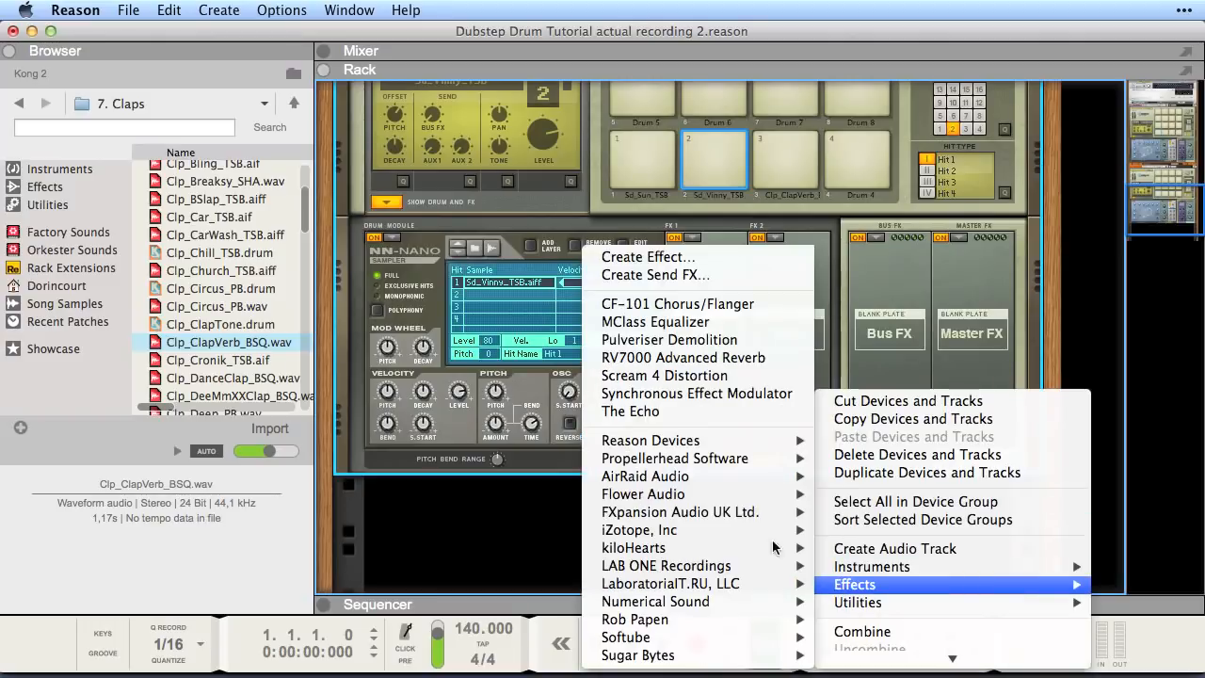
pyautogui.click(670, 322)
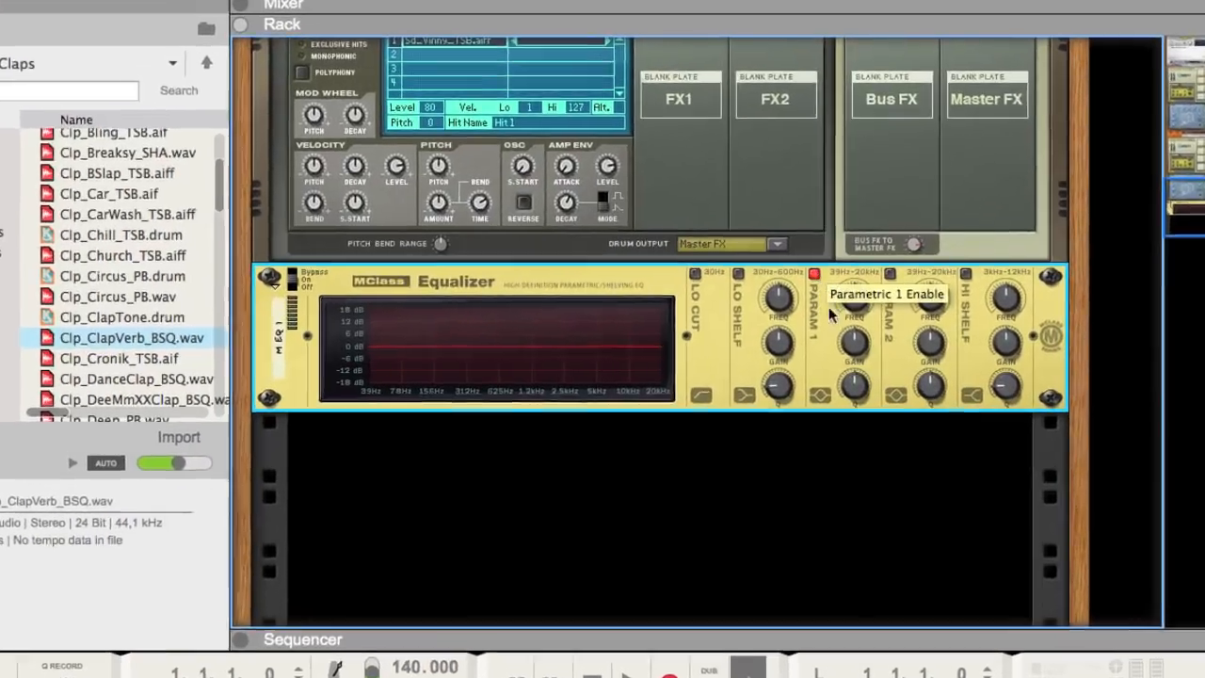
# - Enable the equalizer's Parametric 1 band and boost 181.2 Hz by 10.3 dB with a narrower Q
pyautogui.click(823, 285)
pyautogui.moveTo(860, 338); pyautogui.dragTo(837, 298)
pyautogui.moveTo(838, 278); pyautogui.dragTo(779, 275)
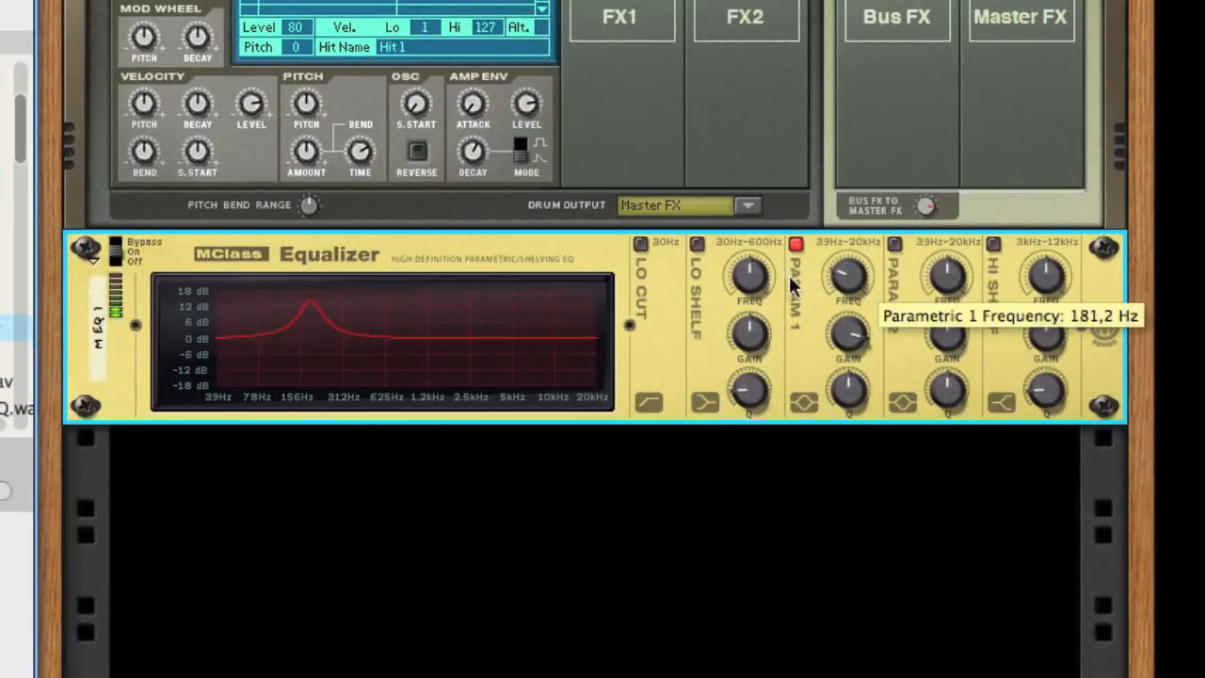
pyautogui.moveTo(855, 334); pyautogui.dragTo(850, 390)
pyautogui.moveTo(857, 341); pyautogui.dragTo(844, 301)
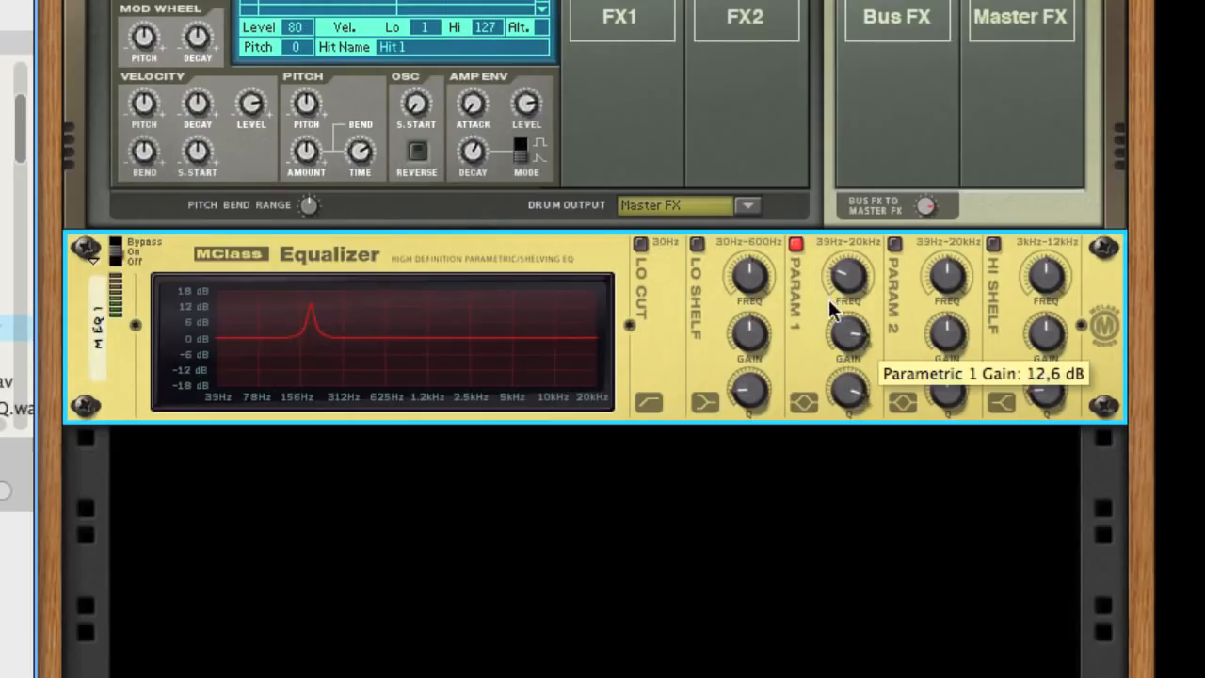
pyautogui.moveTo(854, 343); pyautogui.dragTo(852, 363)
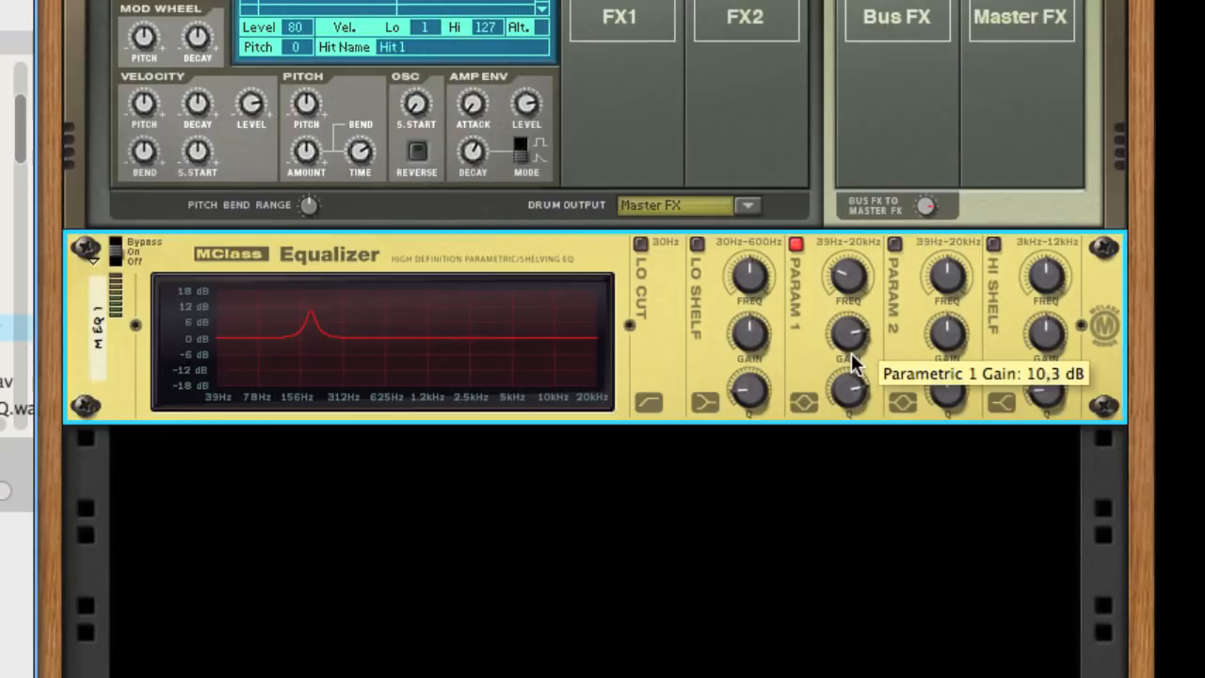
# - Enable Parametric 2 and cut around 336 Hz with a Q of 6.2
pyautogui.click(895, 244)
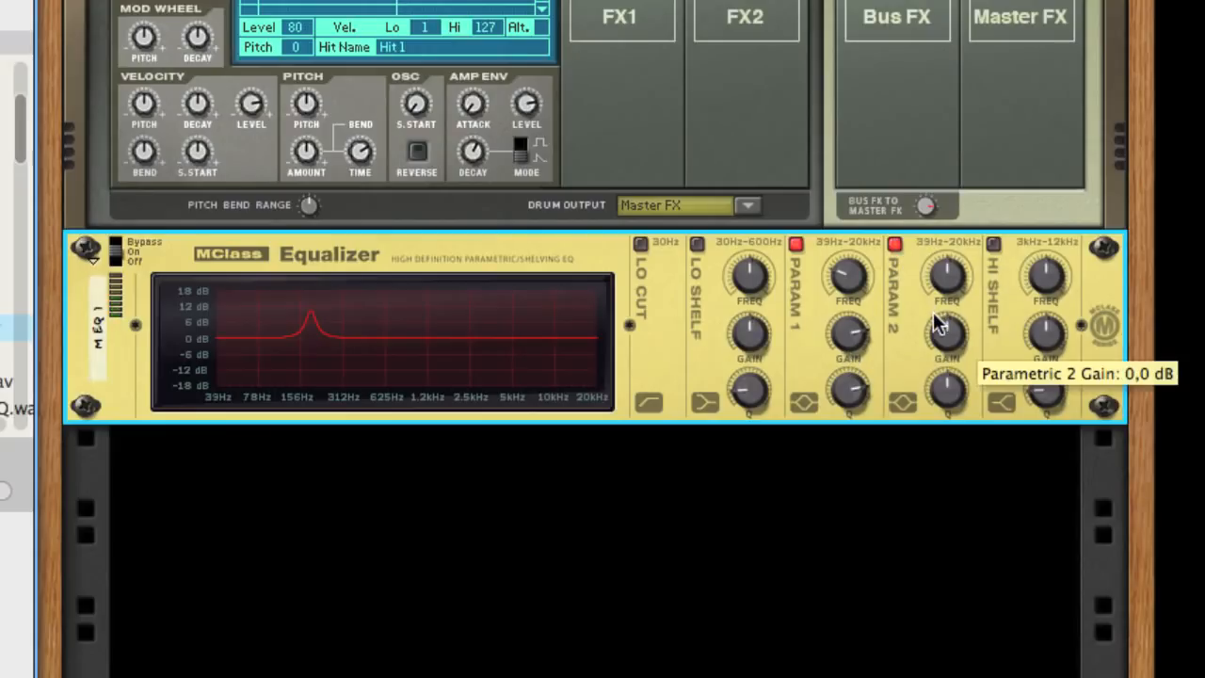
pyautogui.moveTo(956, 335); pyautogui.dragTo(957, 485)
pyautogui.moveTo(936, 302); pyautogui.dragTo(922, 326)
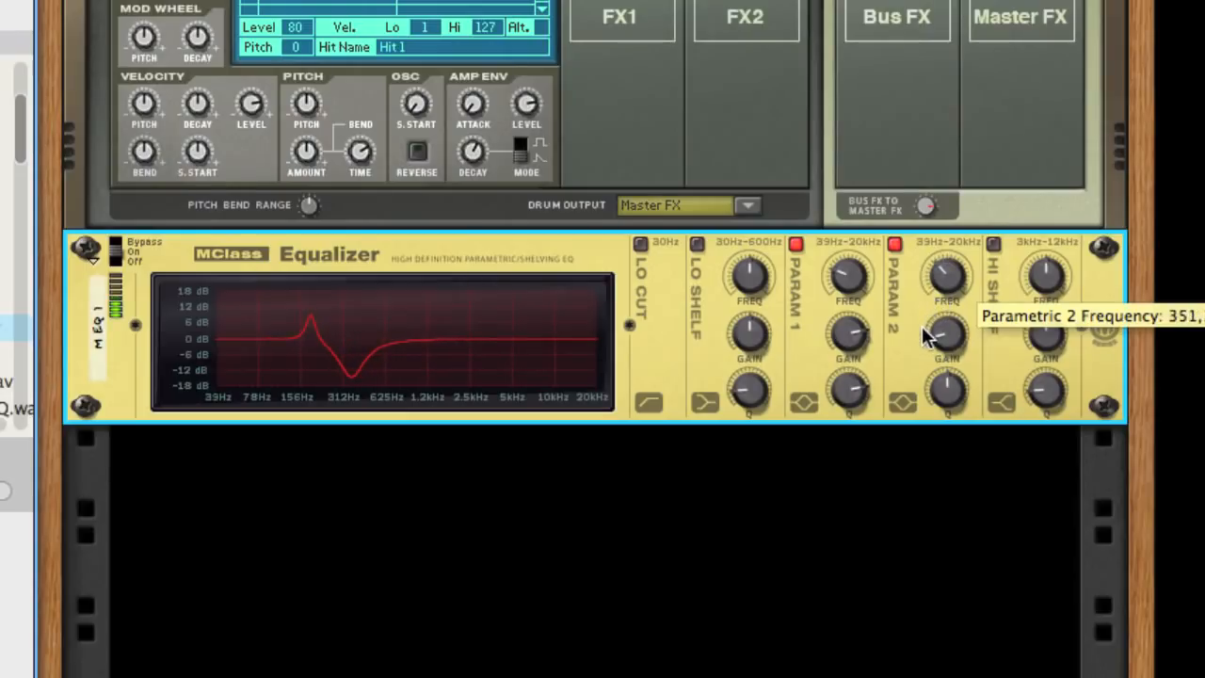
pyautogui.moveTo(939, 389); pyautogui.dragTo(955, 436)
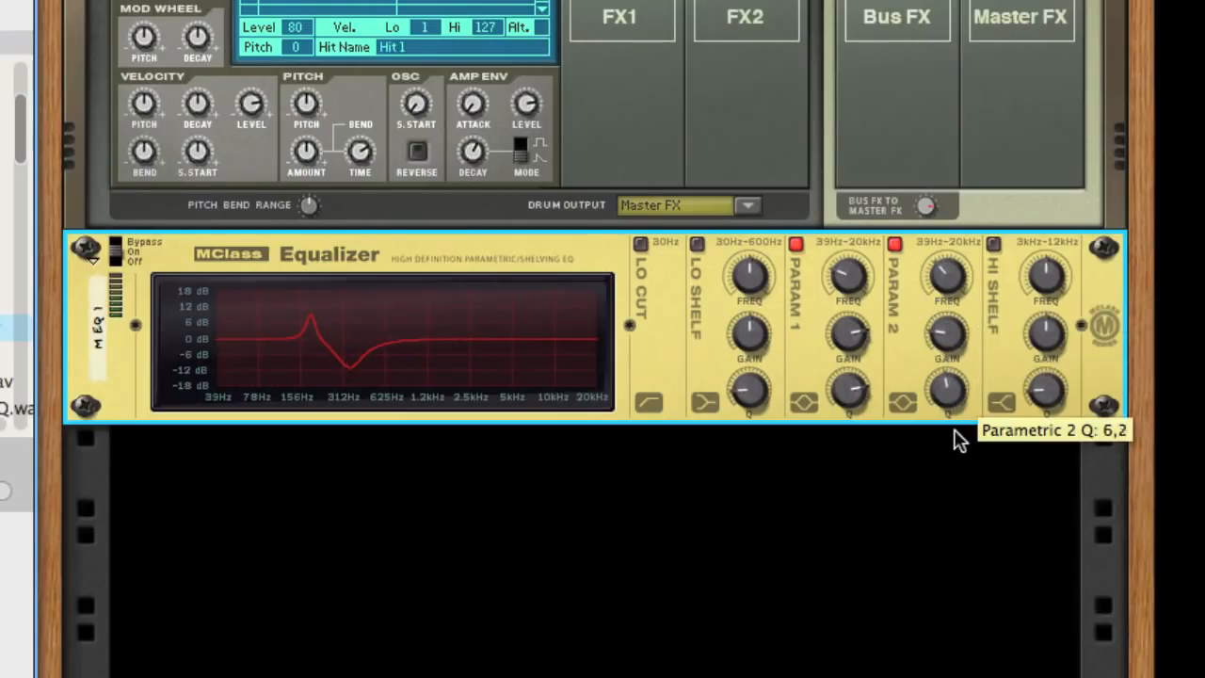
pyautogui.moveTo(949, 300)
pyautogui.mouseDown()
pyautogui.moveTo(953, 316)
pyautogui.moveTo(946, 303)
pyautogui.mouseUp()
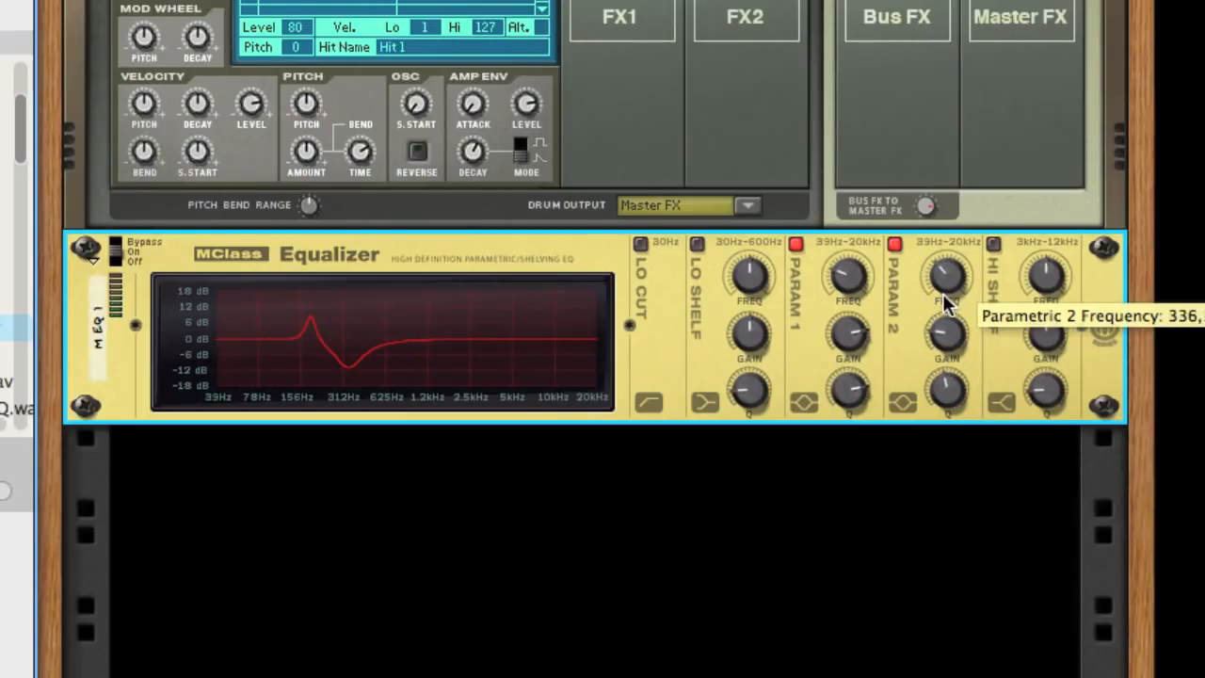
# - Enable the equalizer's Hi Shelf band, lower its frequency and set its gain to 3.4 dB
pyautogui.click(994, 243)
pyautogui.moveTo(1047, 334); pyautogui.dragTo(1036, 438)
pyautogui.moveTo(1059, 339); pyautogui.dragTo(1028, 367)
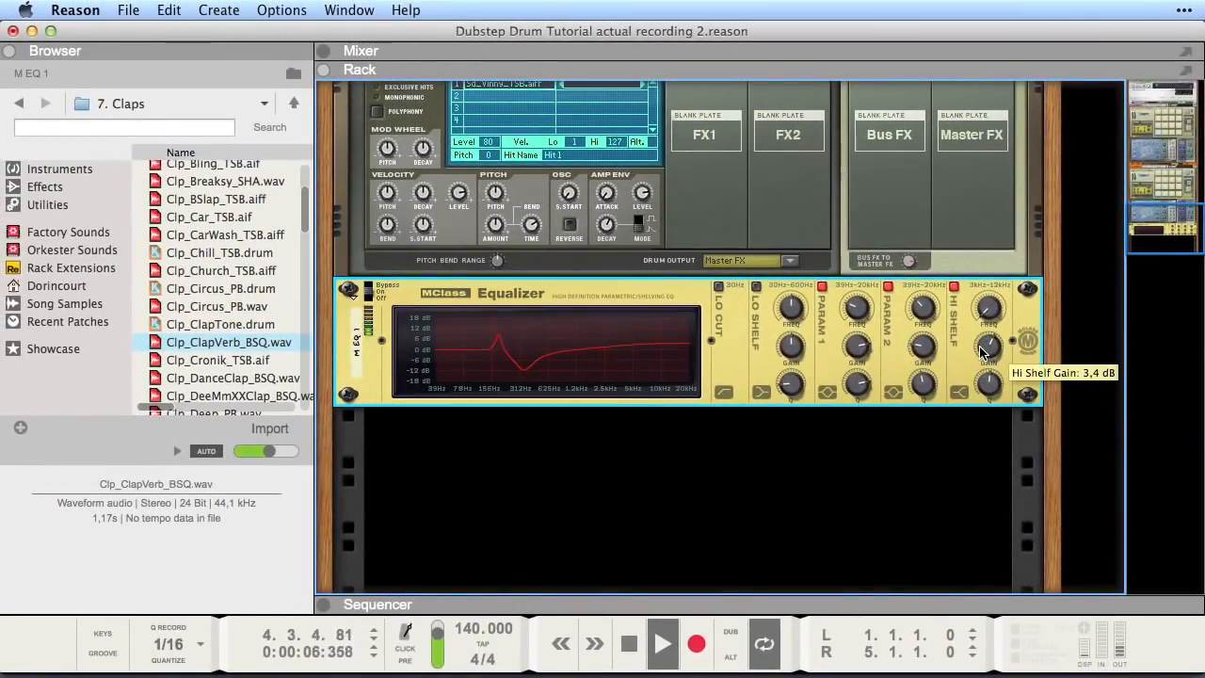
# - Add a Scream 4 distortion unit below the MClass Equalizer from the effects list
pyautogui.click(796, 476)
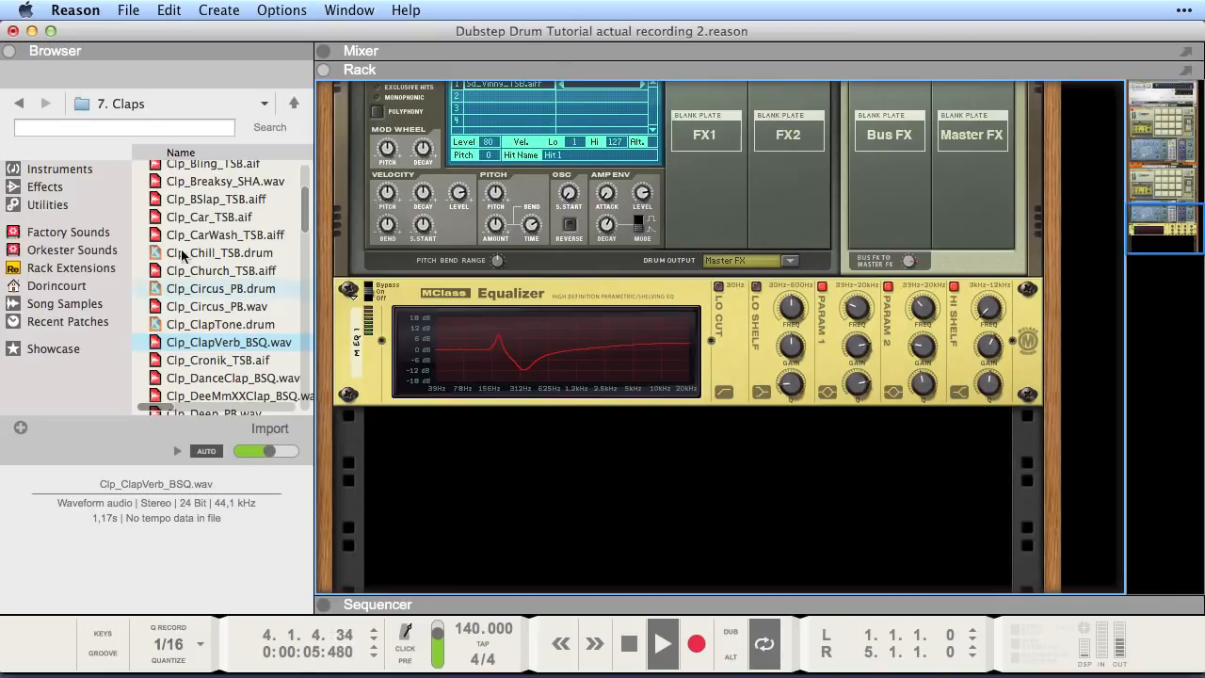
pyautogui.click(45, 186)
pyautogui.moveTo(221, 253)
pyautogui.mouseDown()
pyautogui.moveTo(654, 483)
pyautogui.moveTo(670, 470)
pyautogui.mouseUp()
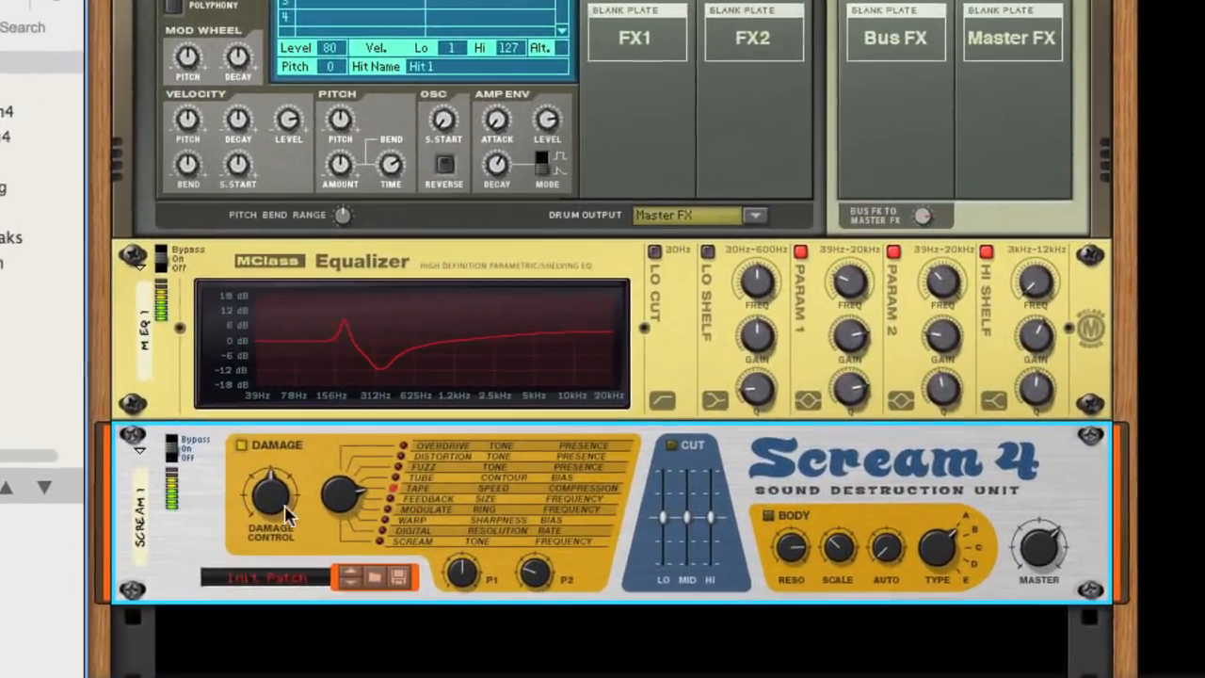
# - Raise Scream 4's tape speed, lower its compression and adjust the Damage Control amount
pyautogui.moveTo(461, 572); pyautogui.dragTo(468, 532)
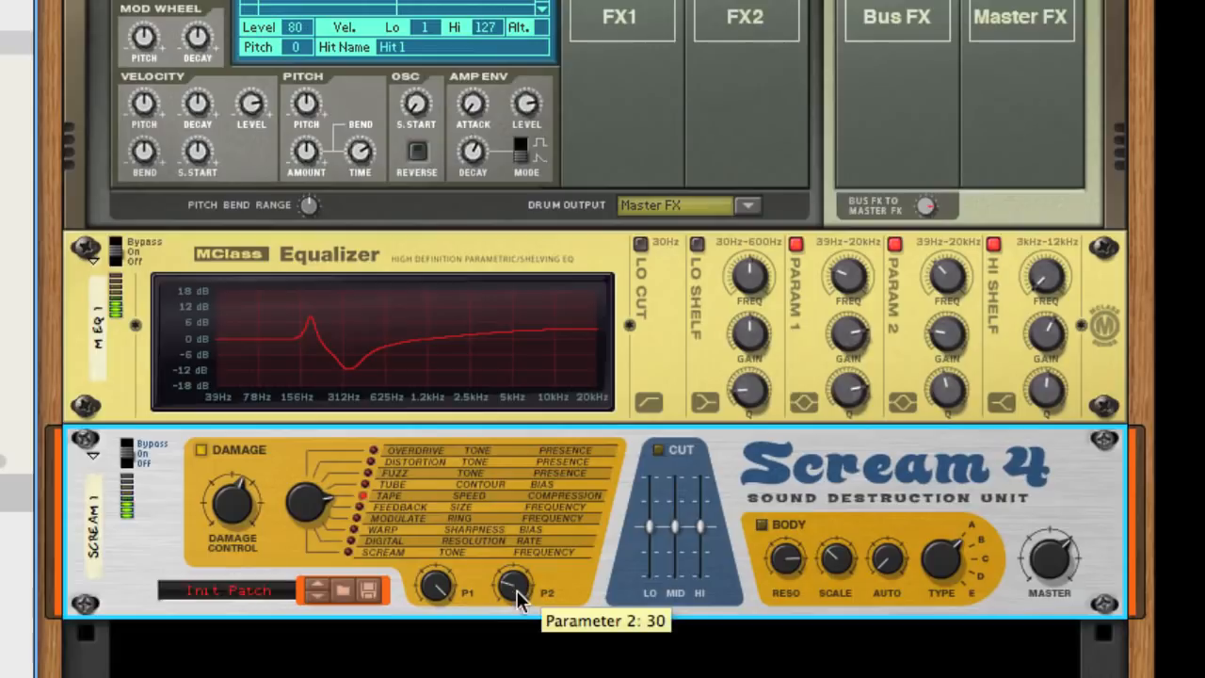
pyautogui.moveTo(518, 598); pyautogui.dragTo(516, 603)
pyautogui.moveTo(234, 517); pyautogui.dragTo(181, 485)
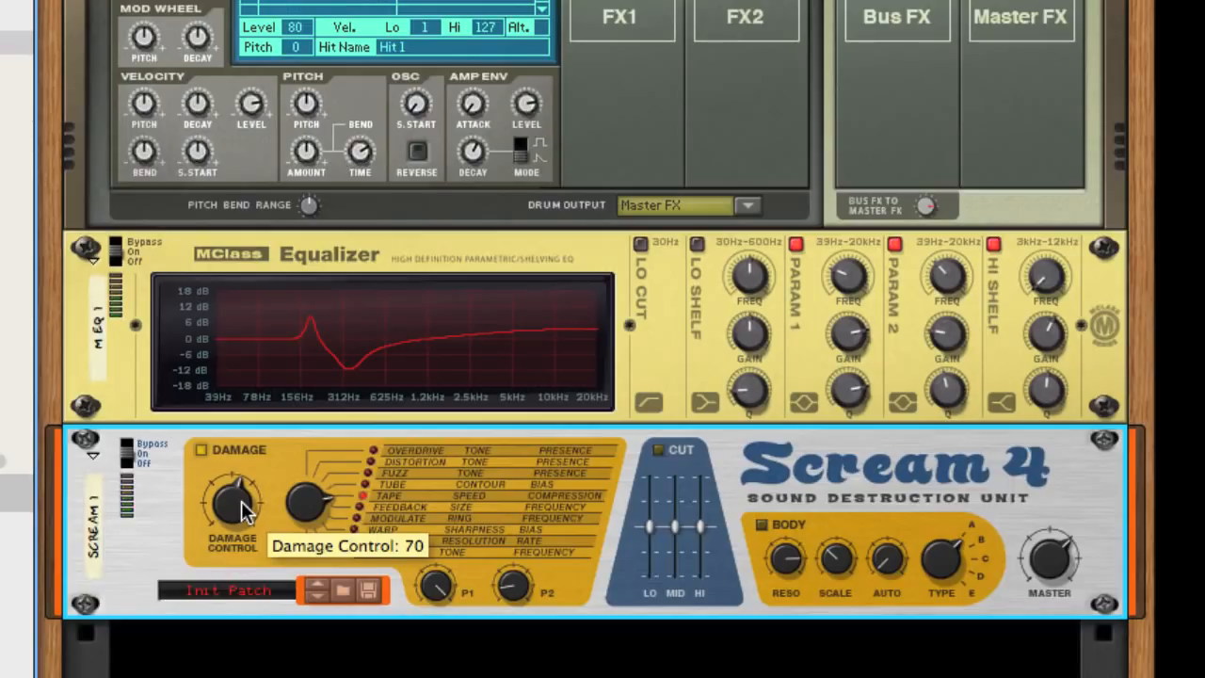
pyautogui.moveTo(241, 504)
pyautogui.mouseDown()
pyautogui.moveTo(244, 539)
pyautogui.moveTo(231, 507)
pyautogui.mouseUp()
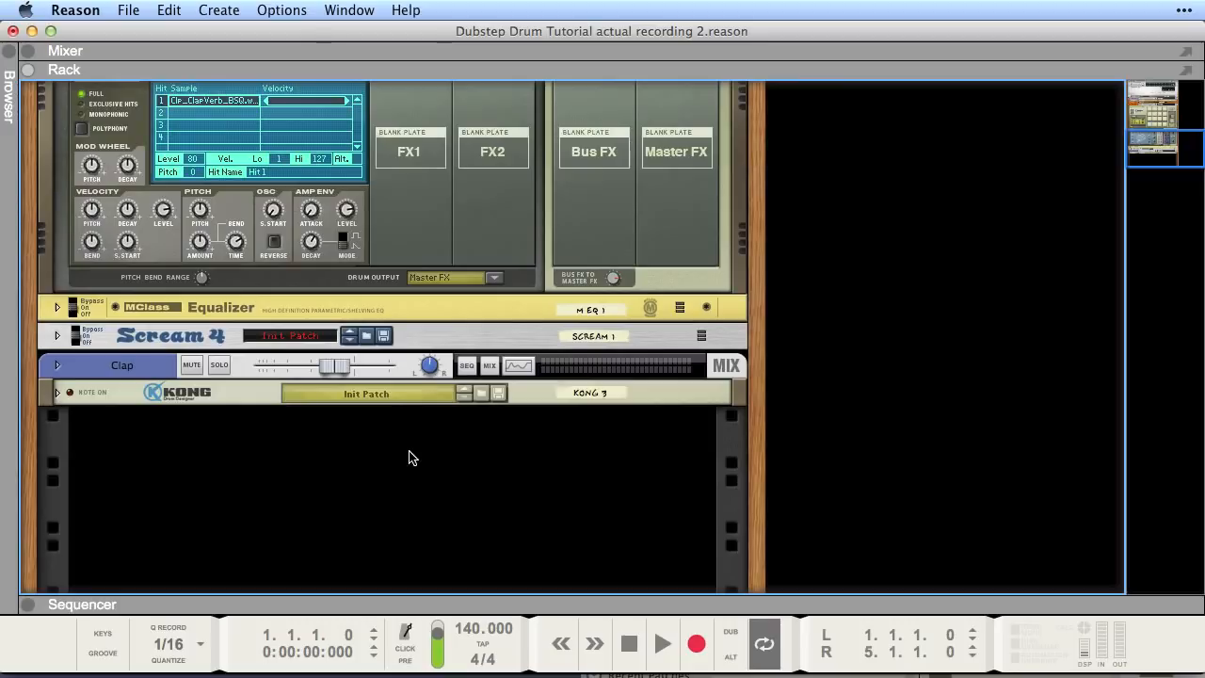
# - Unfold Kong 3 in the rack and solo the Clap mix channel
pyautogui.click(57, 393)
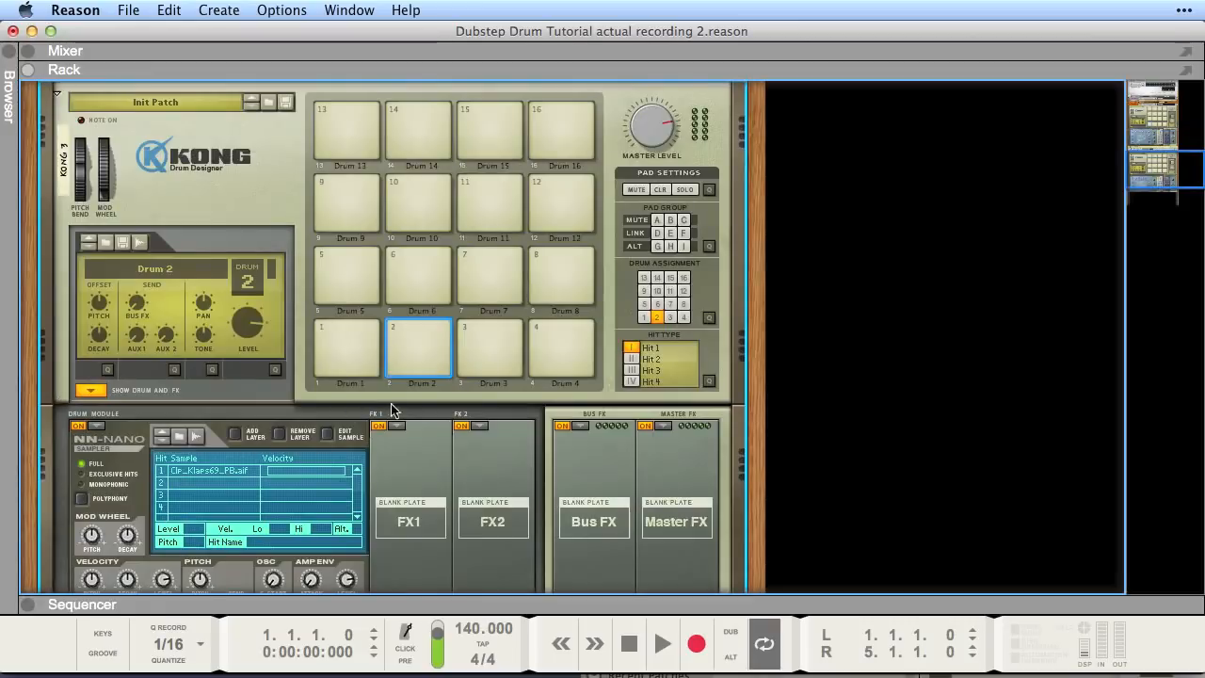
pyautogui.scroll(2, 746, 433)
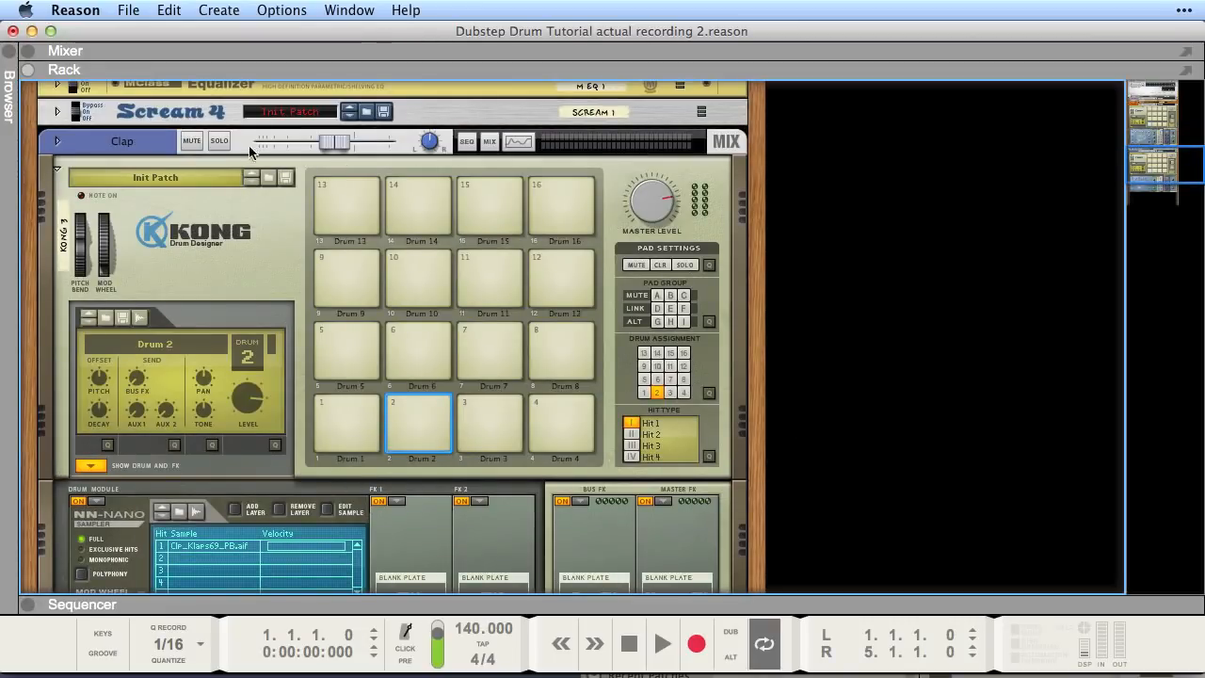
pyautogui.scroll(-2, 745, 365)
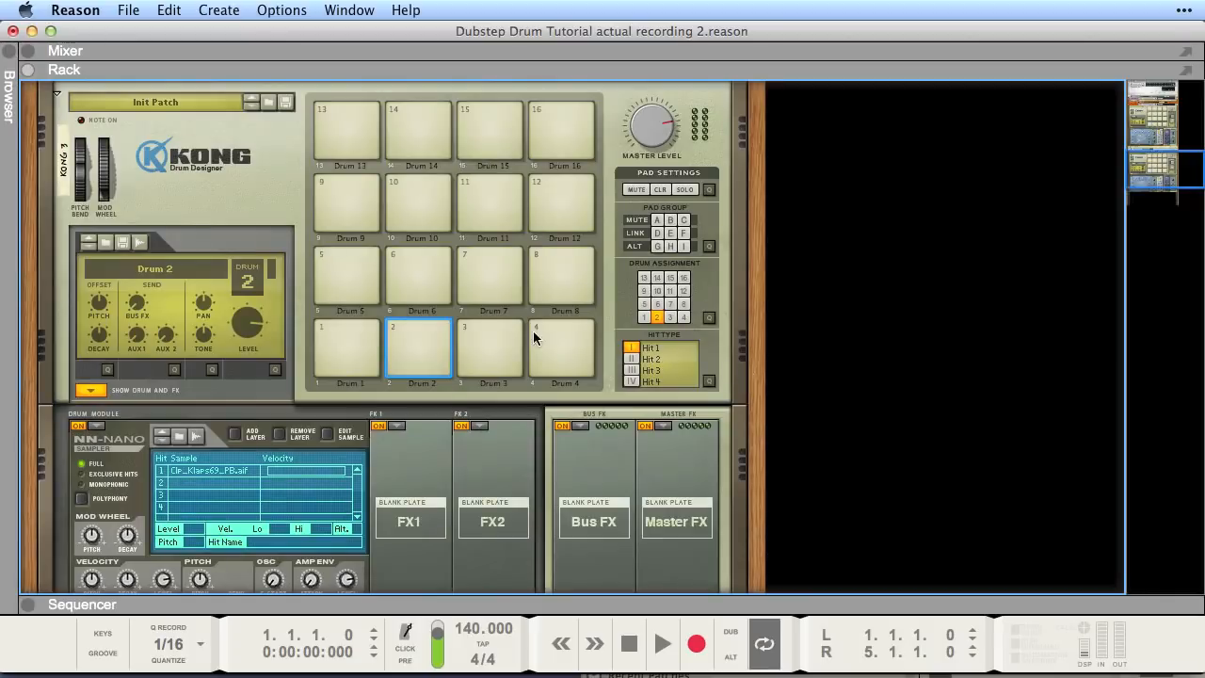
pyautogui.scroll(-1, 819, 402)
pyautogui.scroll(5, 819, 402)
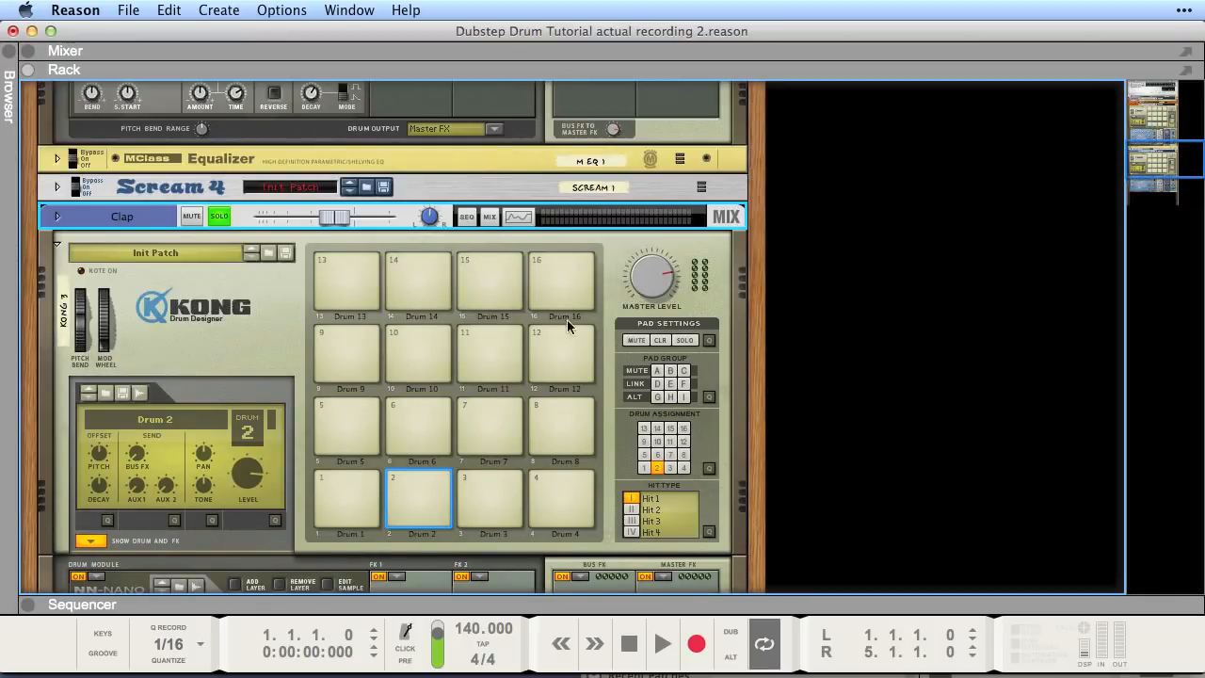
# - Play the loop while switching the Clap channel's solo on and off to compare it with the full beat
pyautogui.press('space')
pyautogui.click(218, 218)
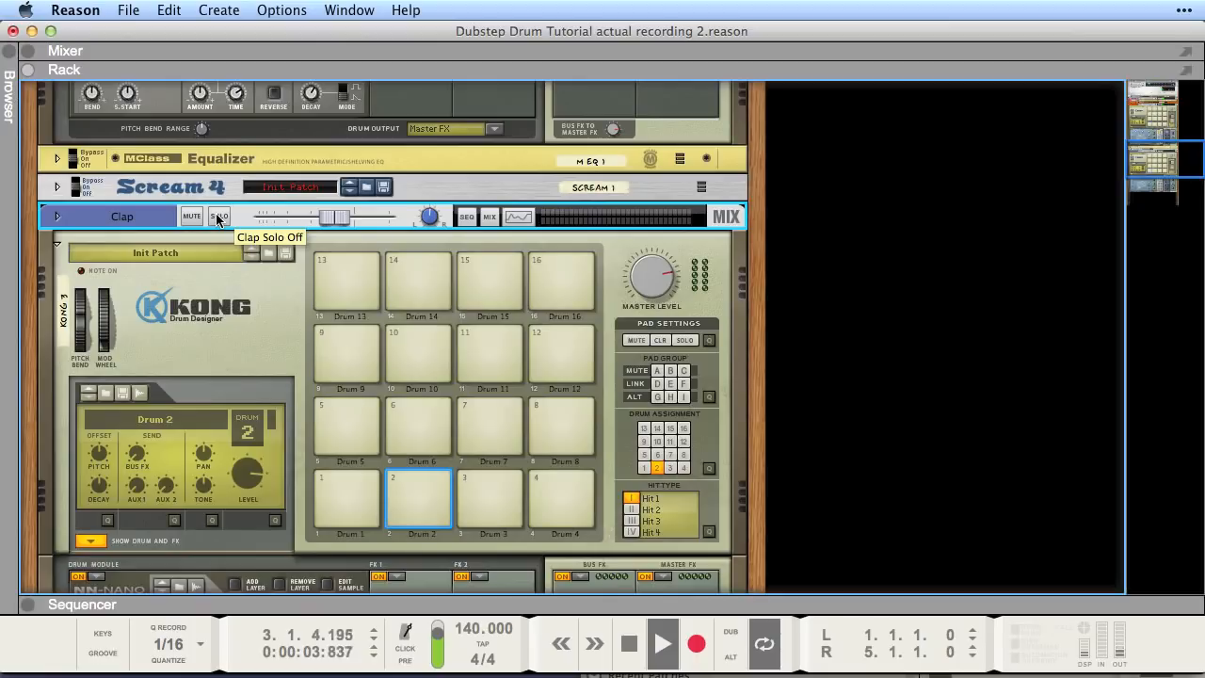
pyautogui.click(218, 218)
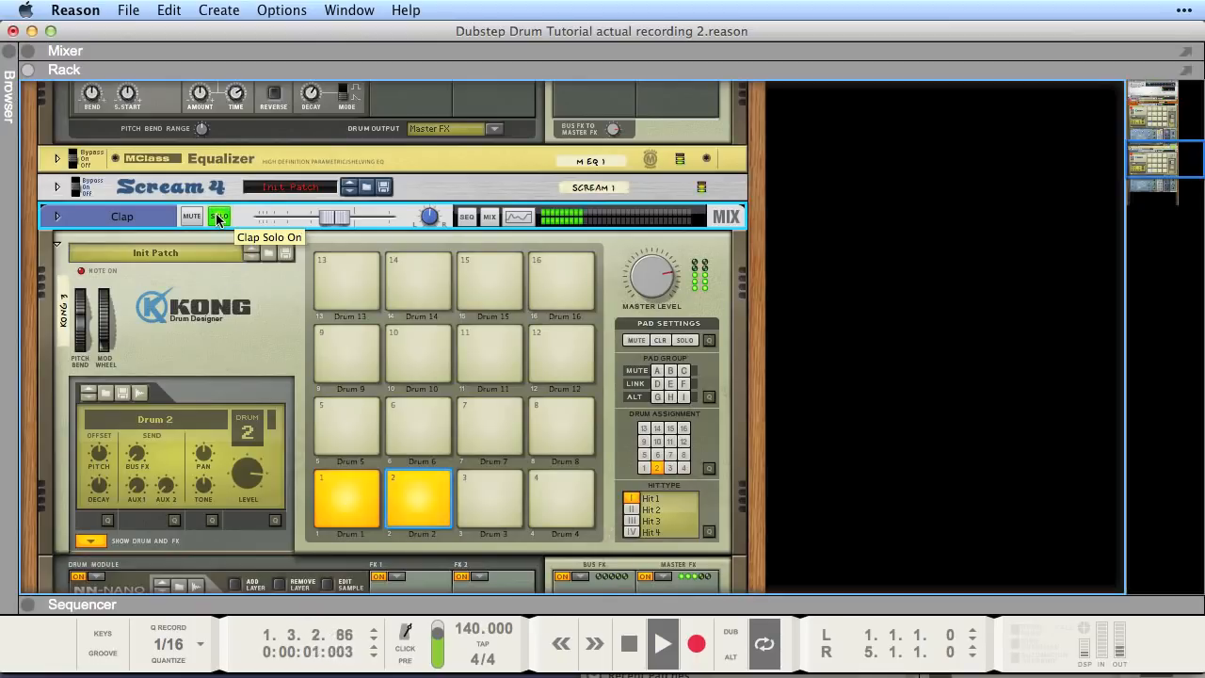
pyautogui.click(217, 218)
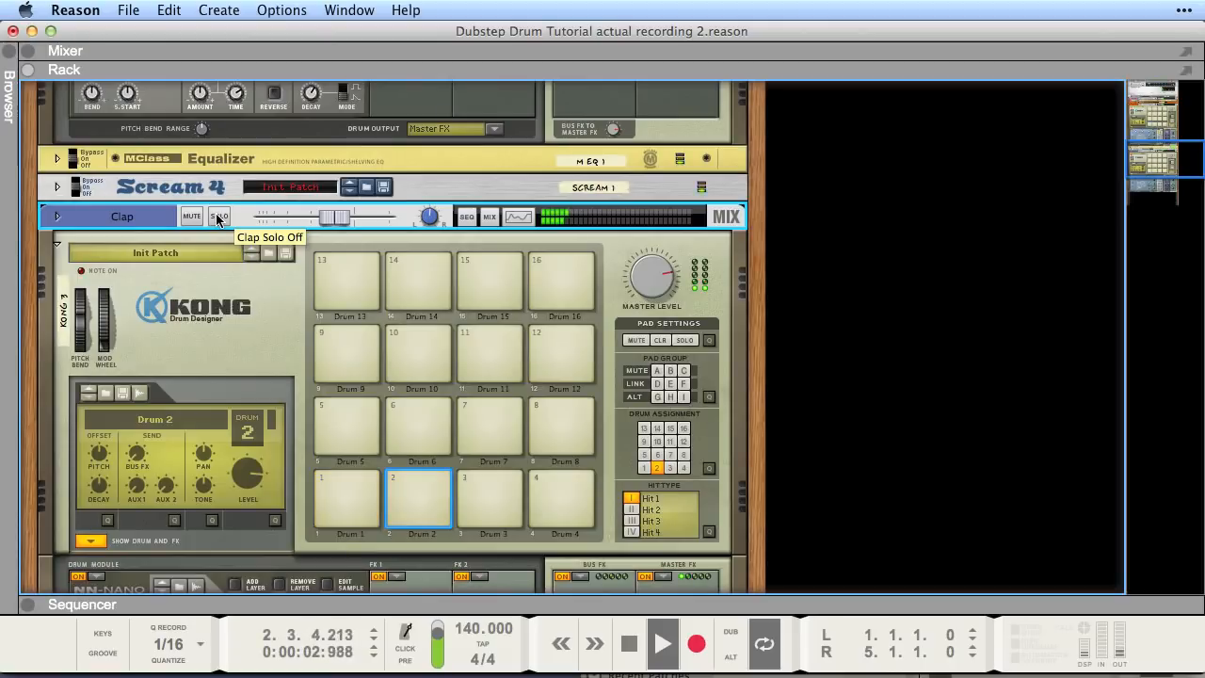
pyautogui.click(218, 217)
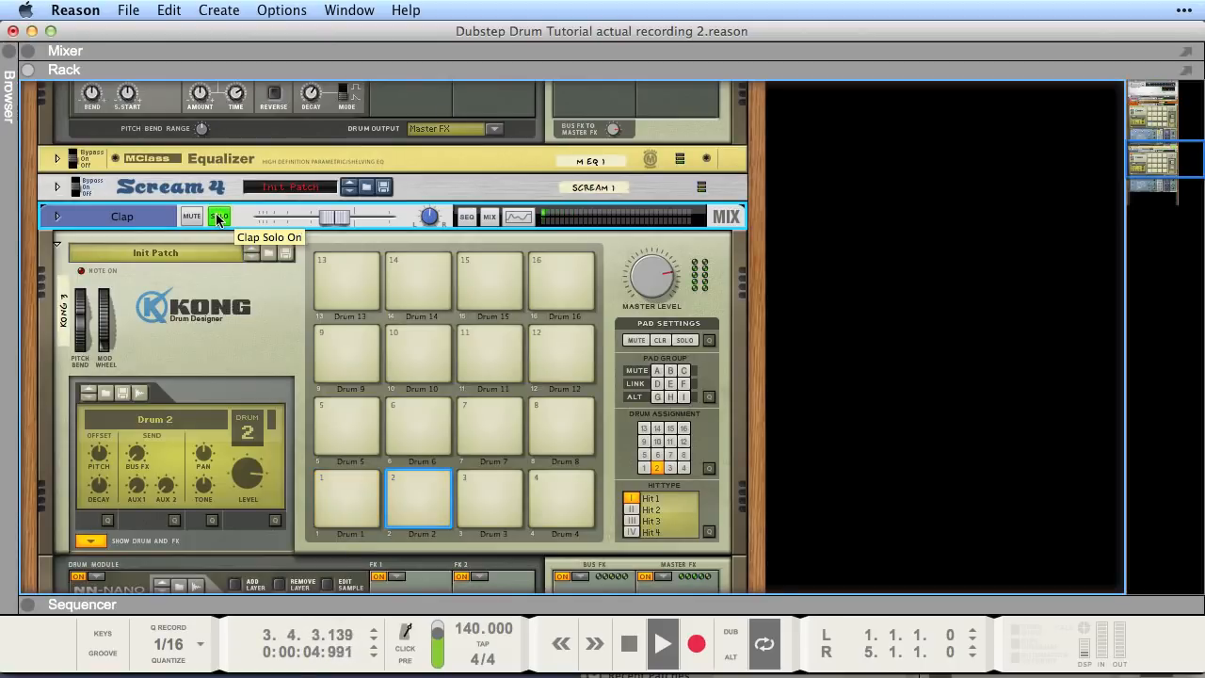
pyautogui.press('space')
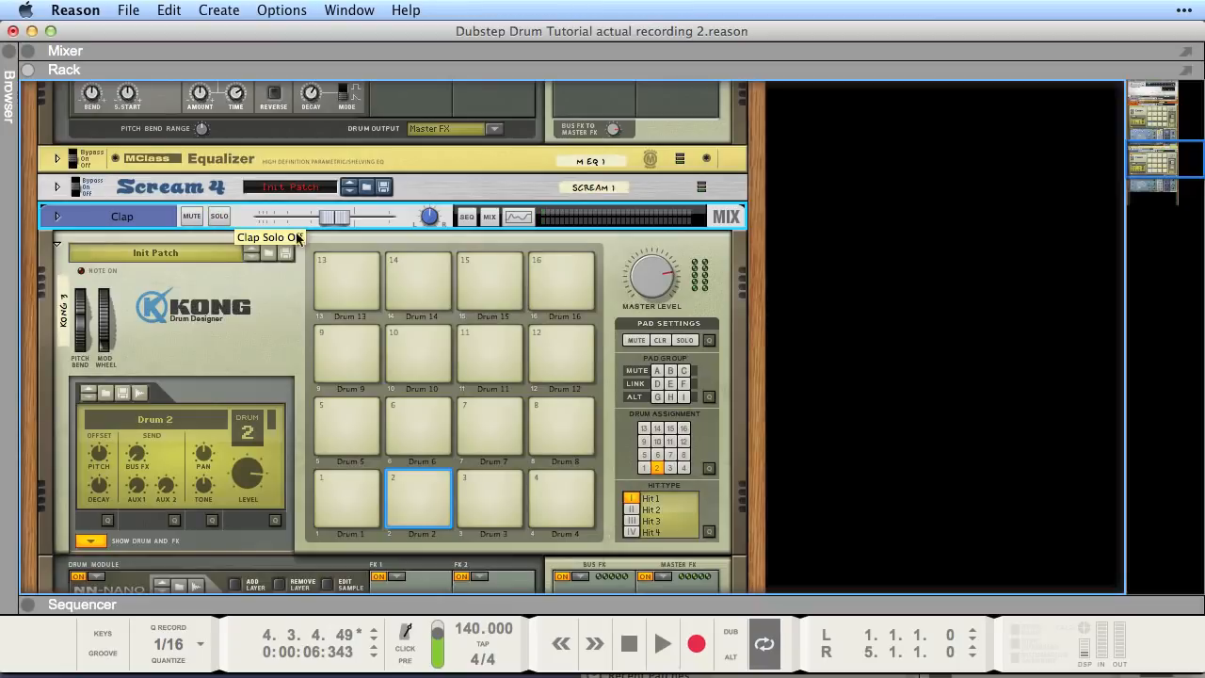
# - Add an RV7000 Advanced Reverb to Kong 3 and play the loop
pyautogui.scroll(-10, 834, 364)
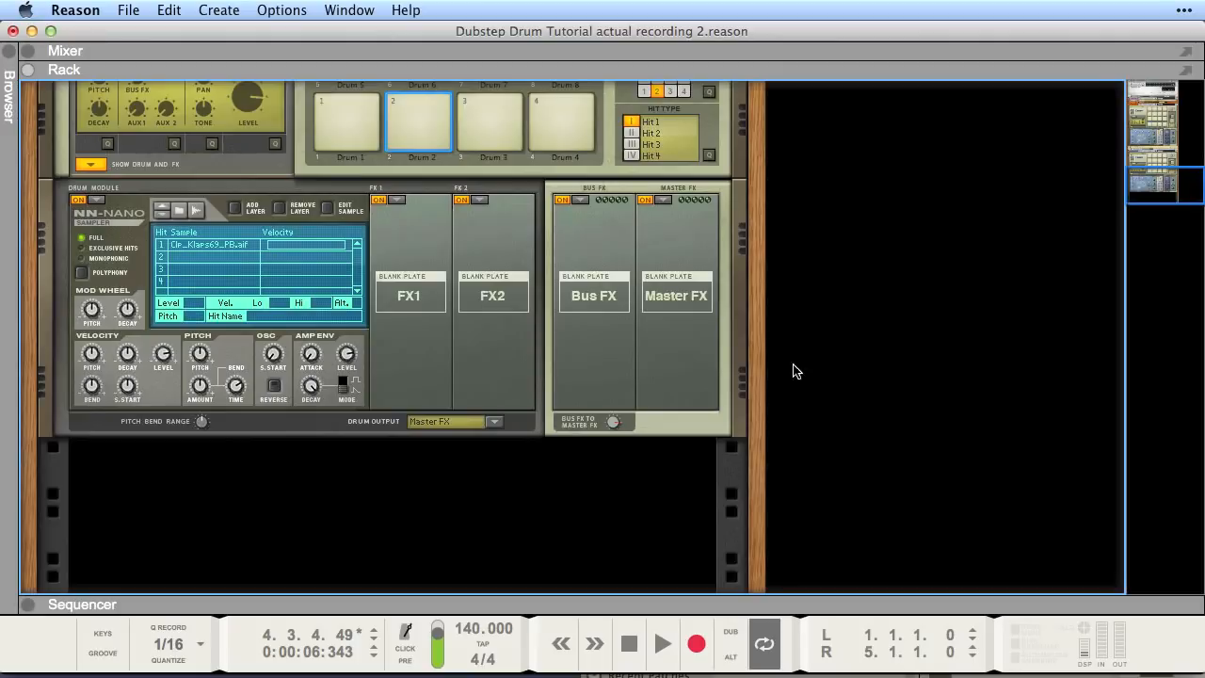
pyautogui.rightClick(703, 417)
pyautogui.moveTo(769, 606)
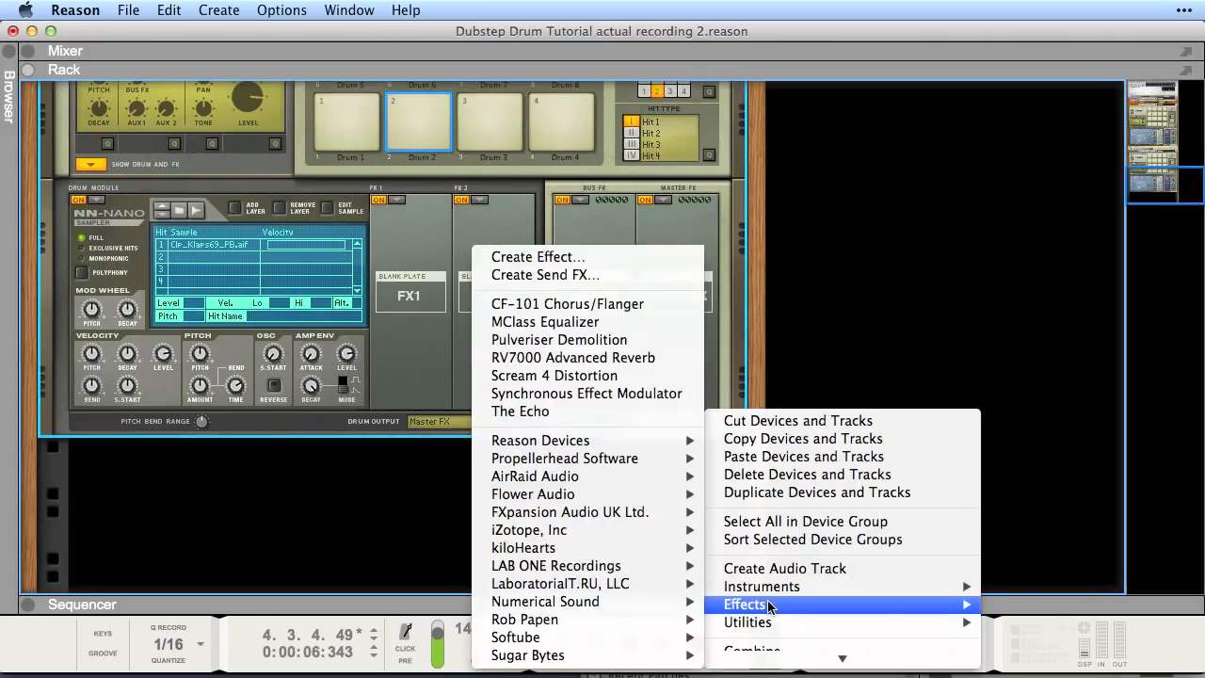
pyautogui.moveTo(527, 450)
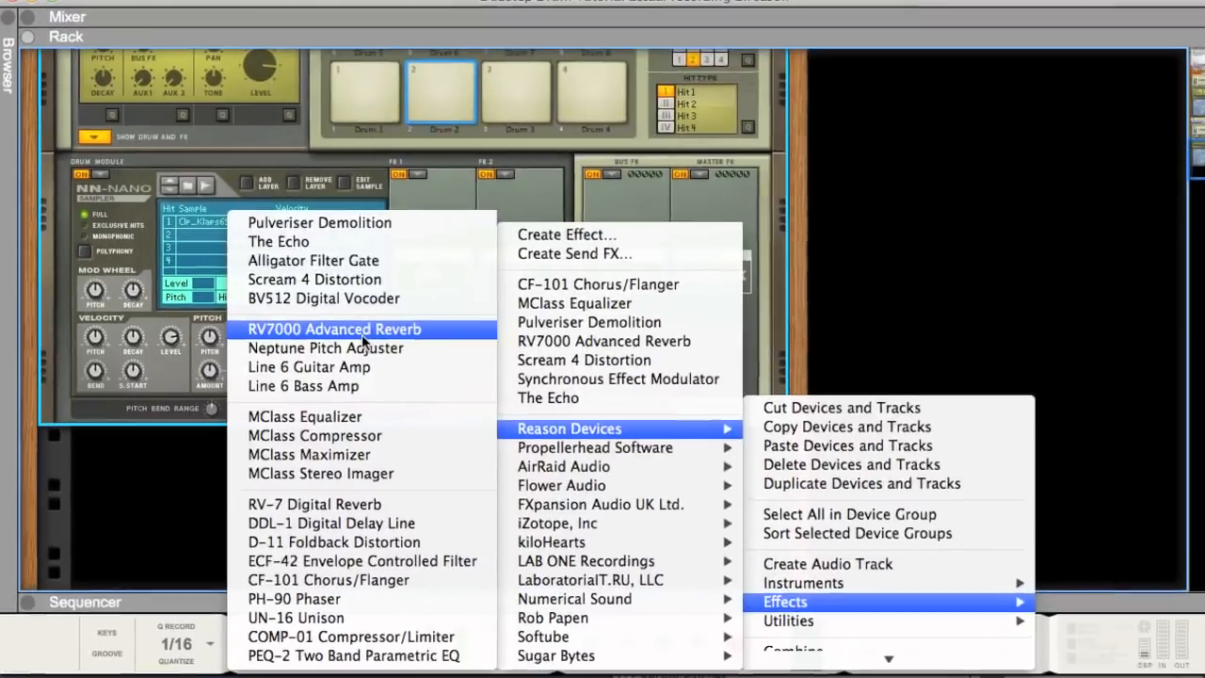
pyautogui.click(339, 346)
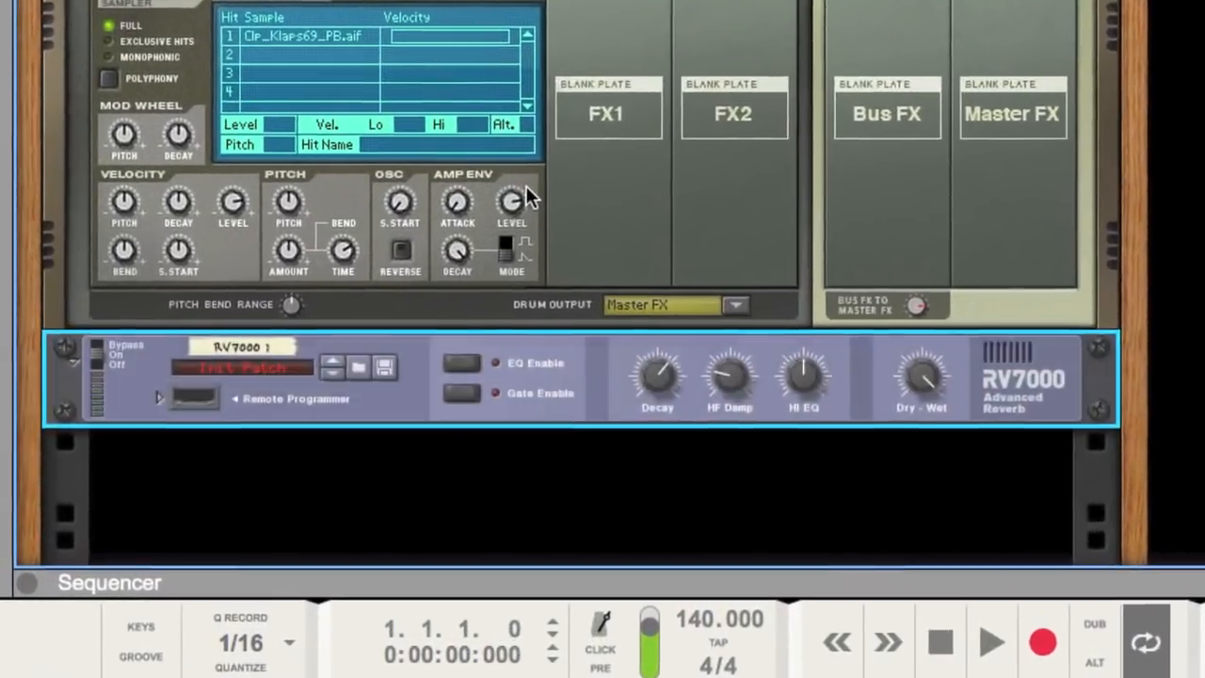
pyautogui.press('space')
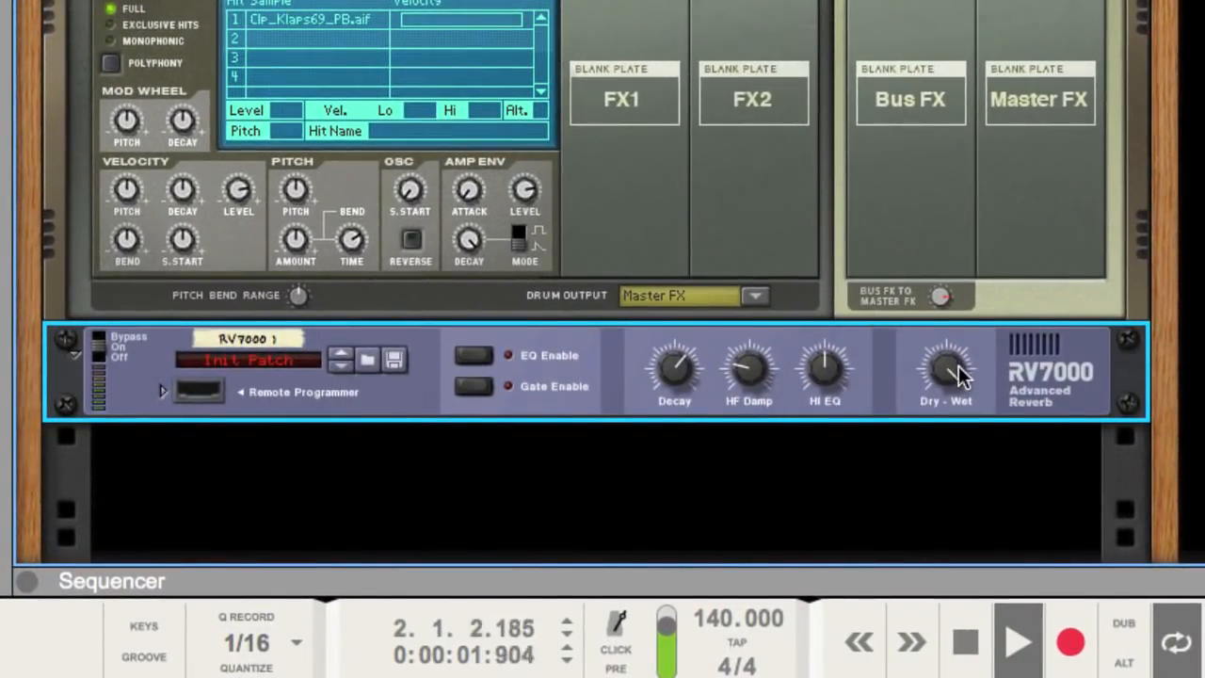
# - Lower the dry/wet mix of Kong 3's RV7000, set its size to 37,3 m and lengthen its decay
pyautogui.moveTo(959, 366); pyautogui.dragTo(897, 407)
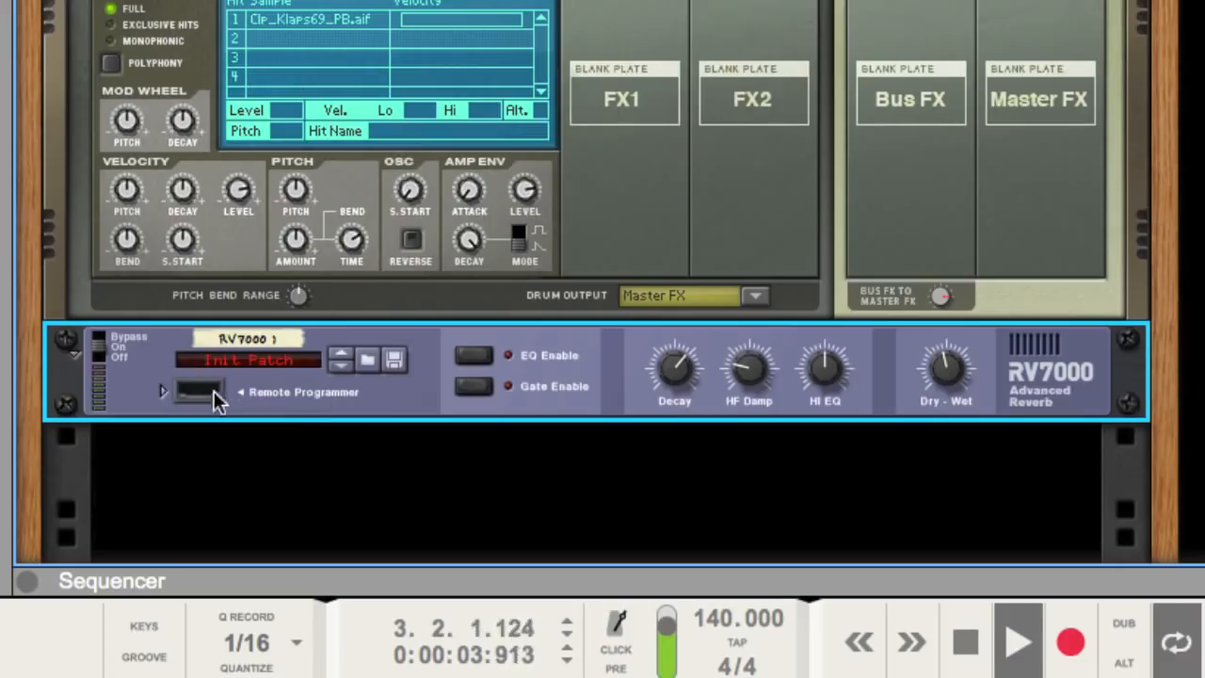
pyautogui.click(164, 391)
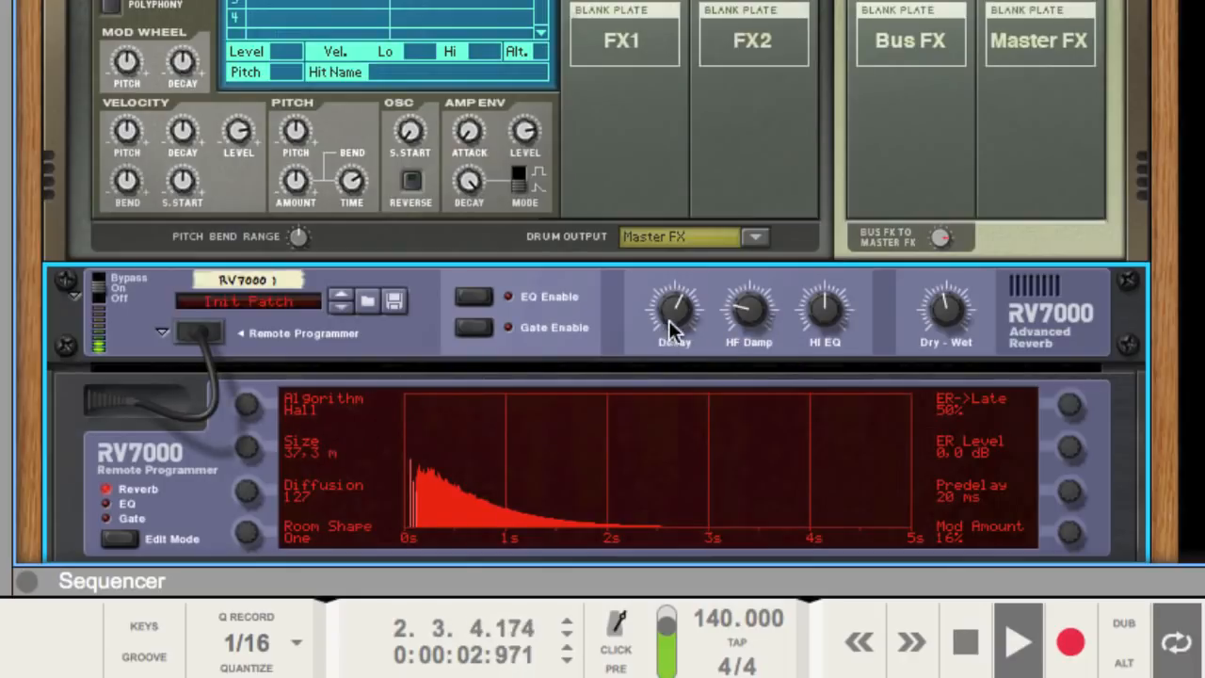
pyautogui.moveTo(671, 325); pyautogui.dragTo(537, 268)
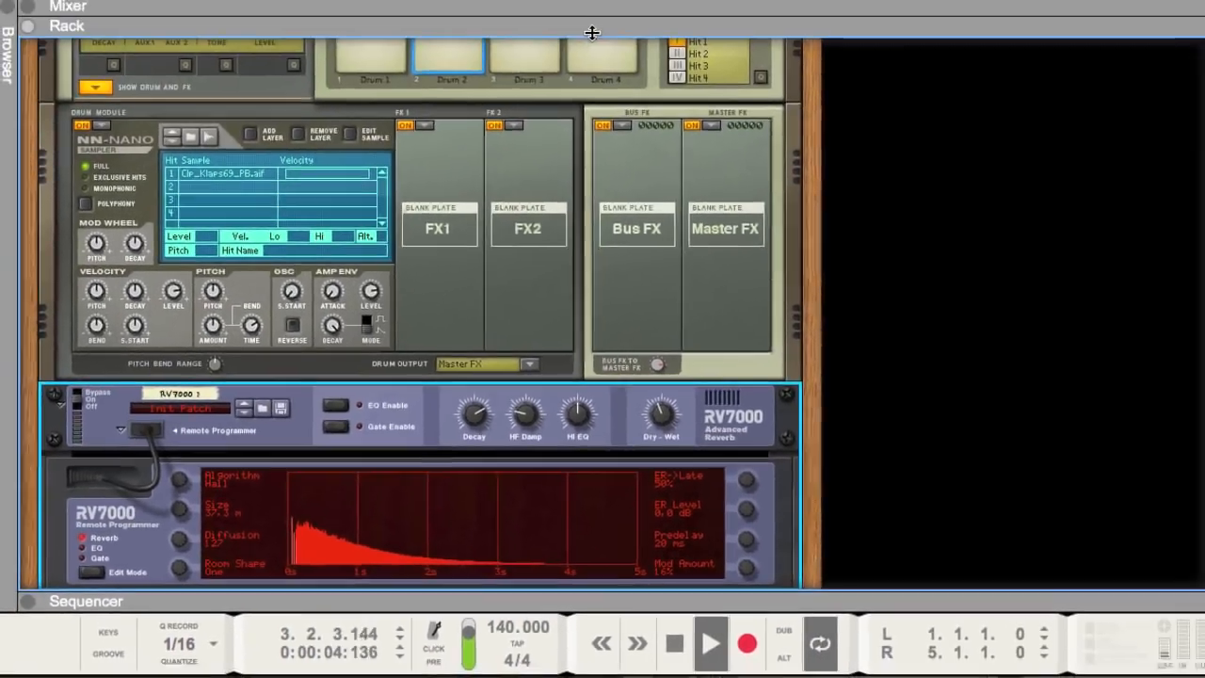
# - Examine the Clap channel's EQ curve in the Spectrum EQ window, close it and stop playback
pyautogui.moveTo(590, 31); pyautogui.dragTo(623, 450)
pyautogui.scroll(5, 774, 290)
pyautogui.scroll(3, 820, 290)
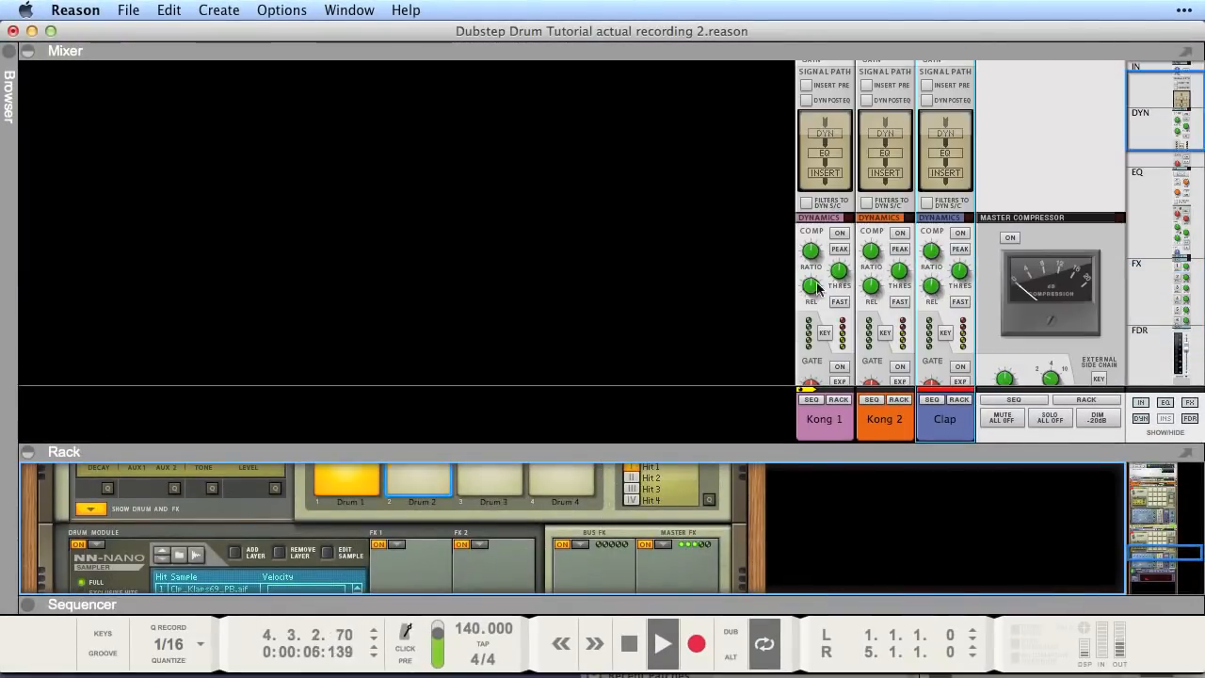
pyautogui.scroll(-2, 944, 288)
pyautogui.click(943, 257)
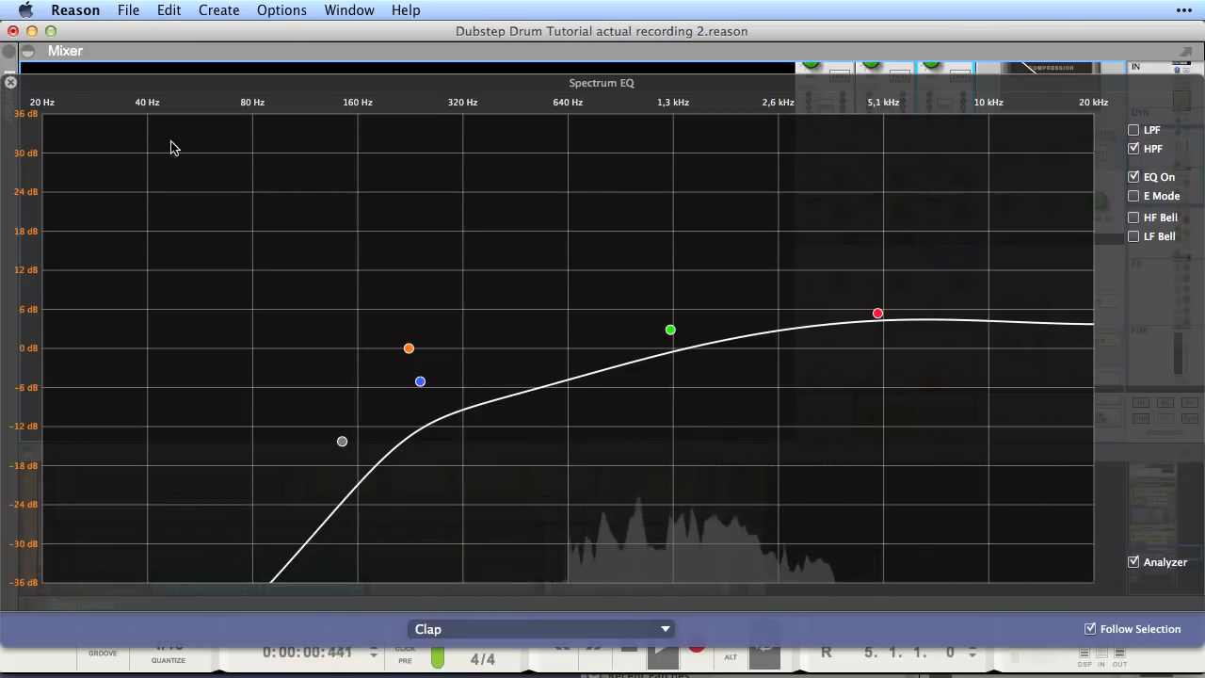
pyautogui.click(11, 82)
pyautogui.click(536, 222)
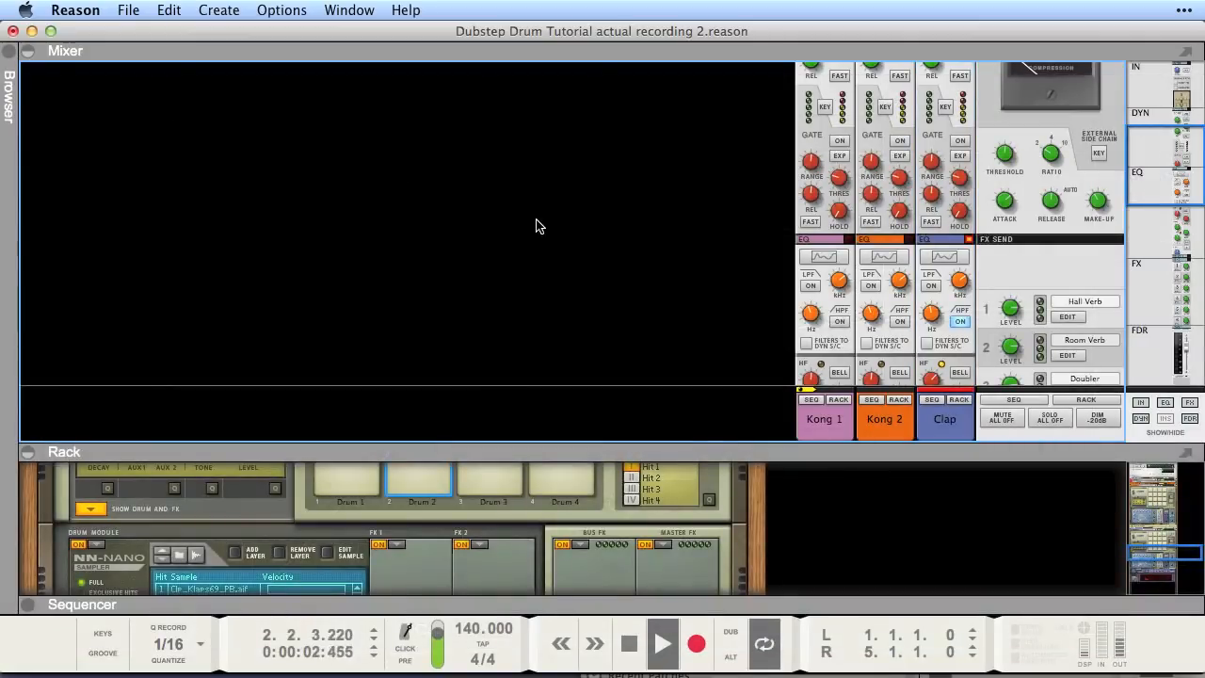
pyautogui.press('space')
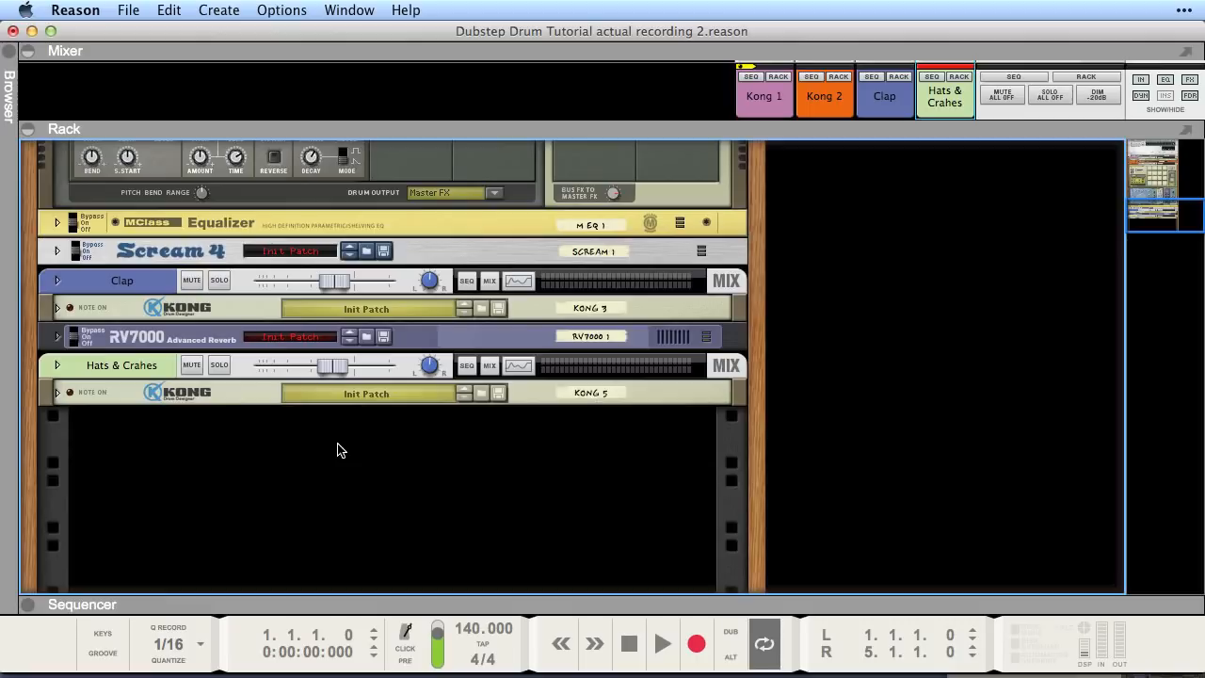
# - Unfold Kong 5 and audition pads 1 to 6 of the hats and crashes
pyautogui.click(55, 393)
pyautogui.scroll(1, 345, 482)
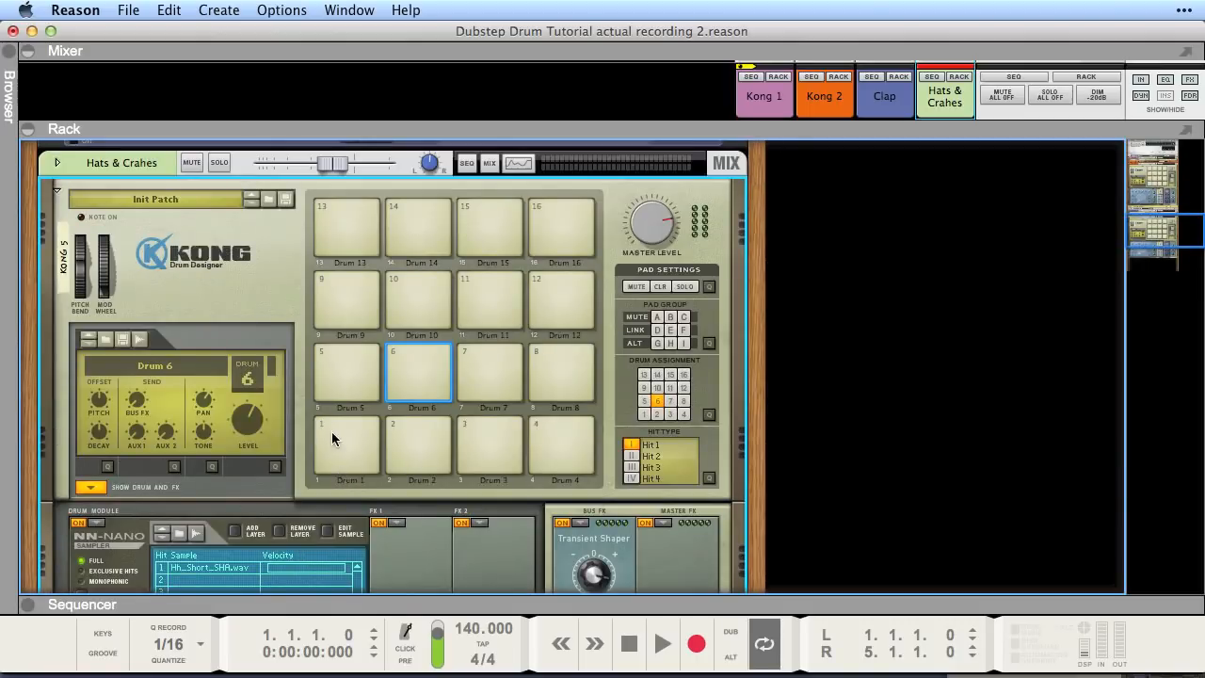
pyautogui.click(334, 438)
pyautogui.click(405, 437)
pyautogui.click(479, 436)
pyautogui.click(556, 439)
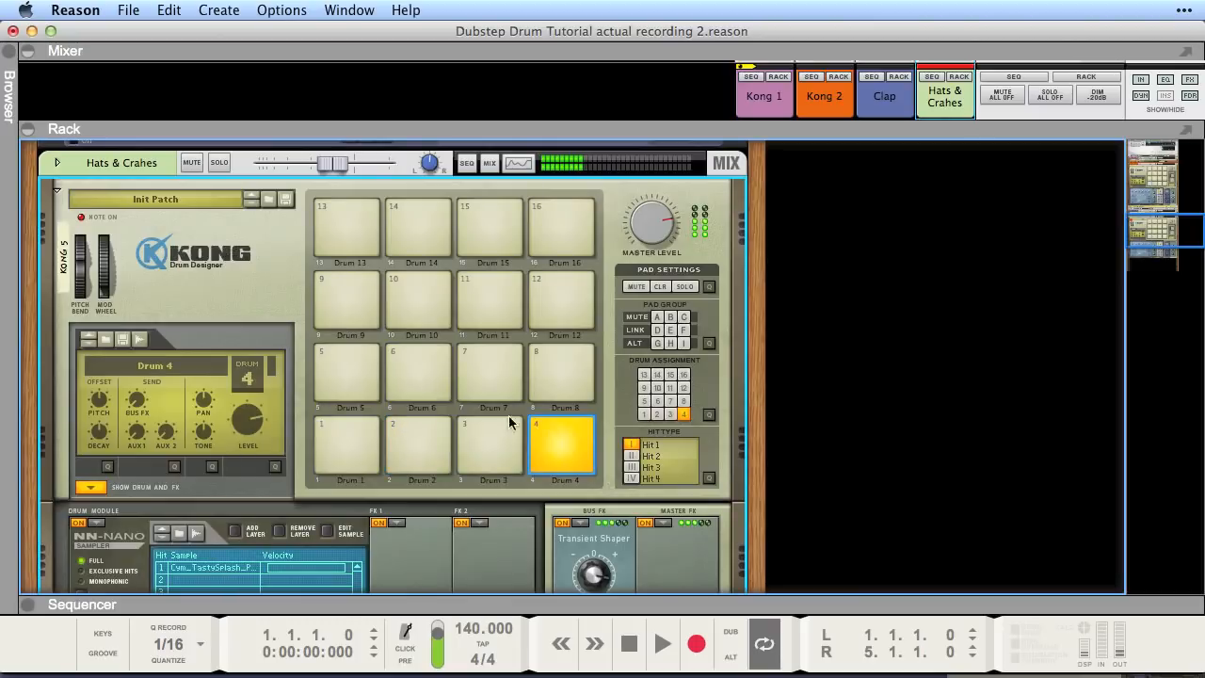
pyautogui.click(349, 371)
pyautogui.click(409, 367)
pyautogui.click(363, 362)
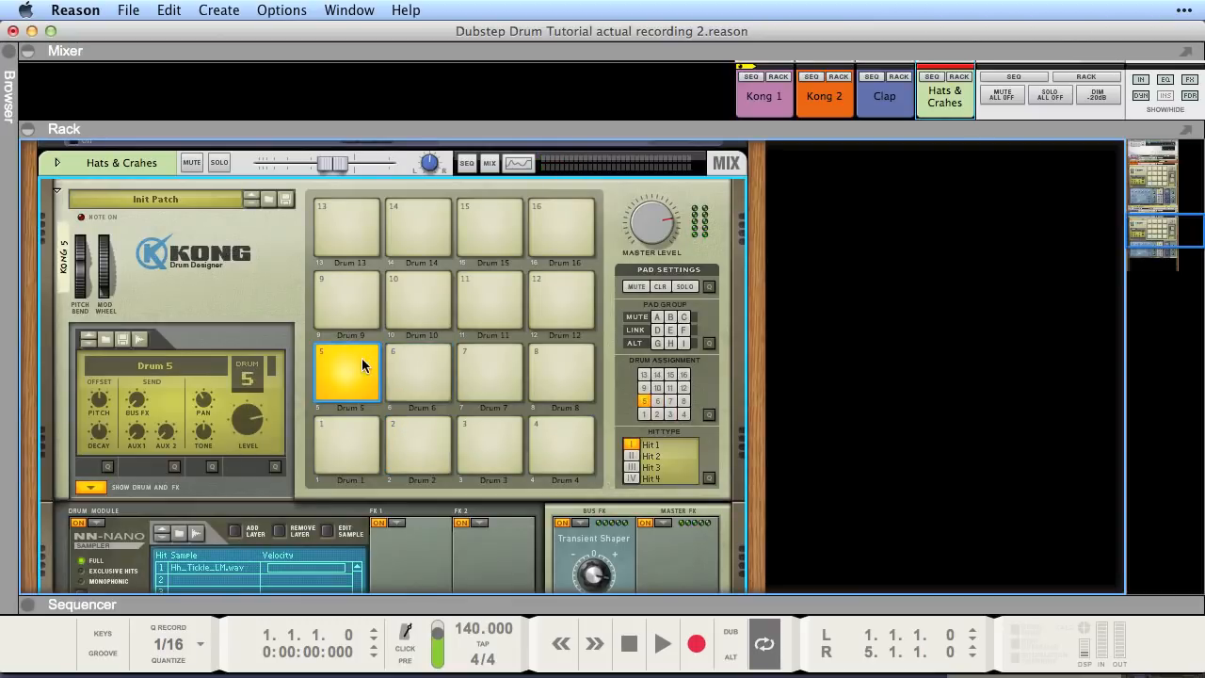
pyautogui.click(399, 362)
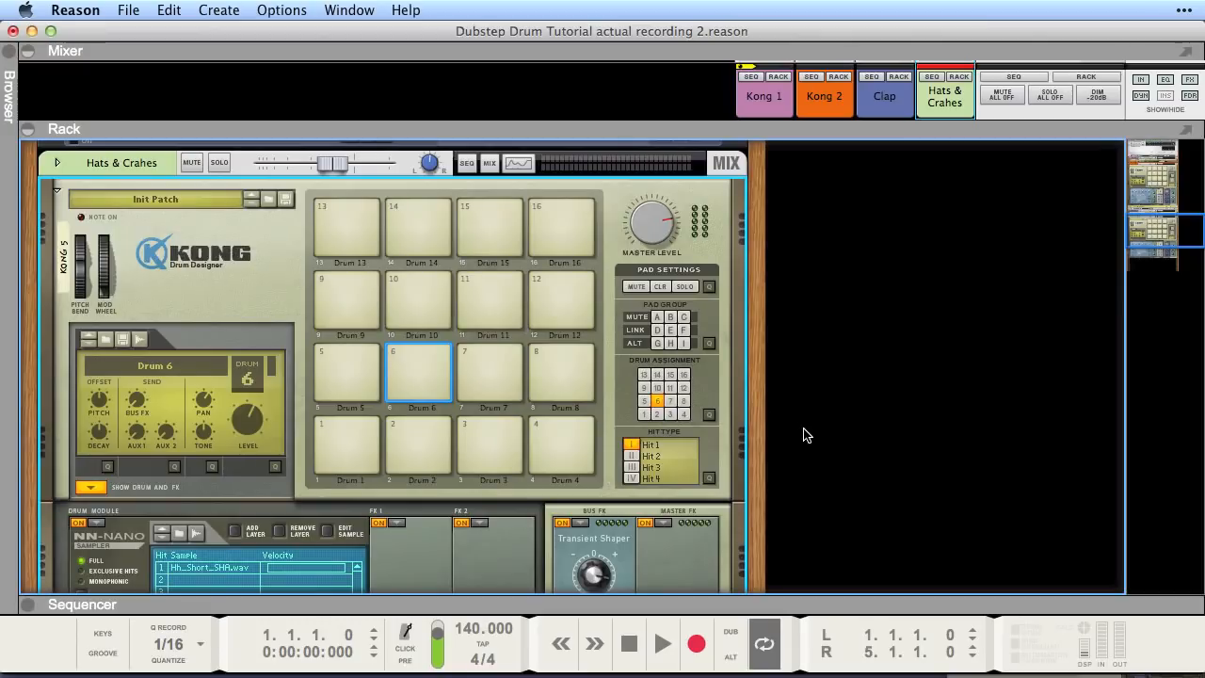
# - Add an RV7000 Advanced Reverb below Kong 5 with the loop playing
pyautogui.scroll(-10, 798, 434)
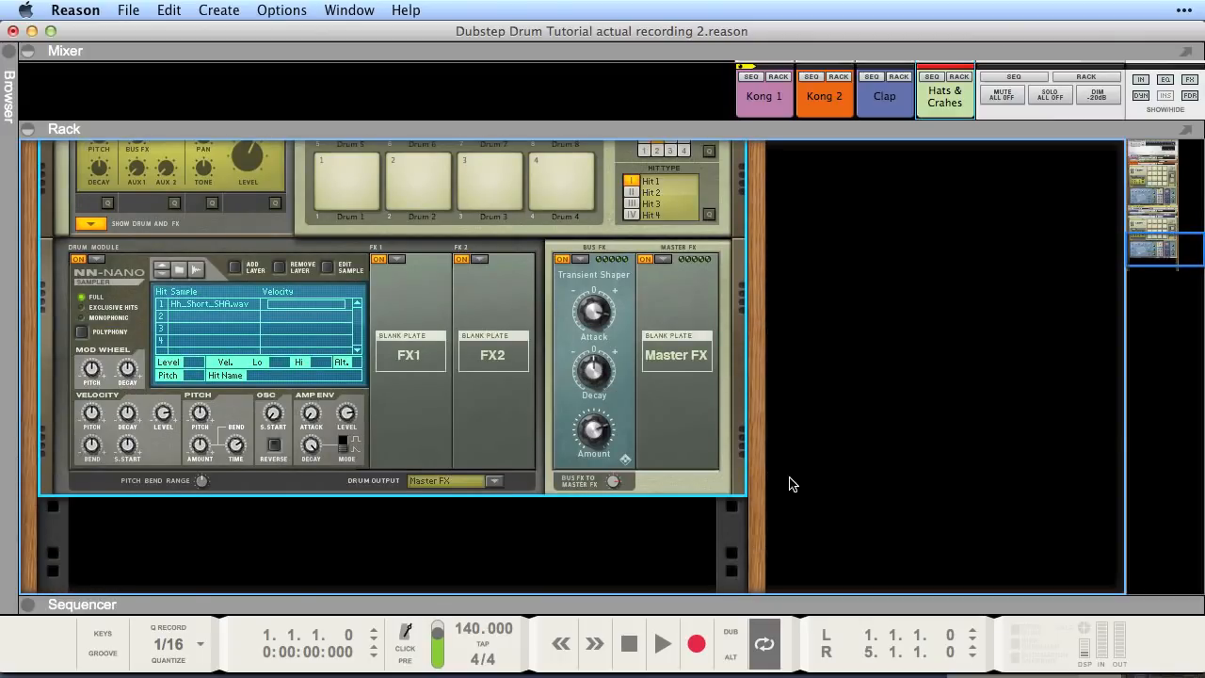
pyautogui.scroll(-3, 791, 484)
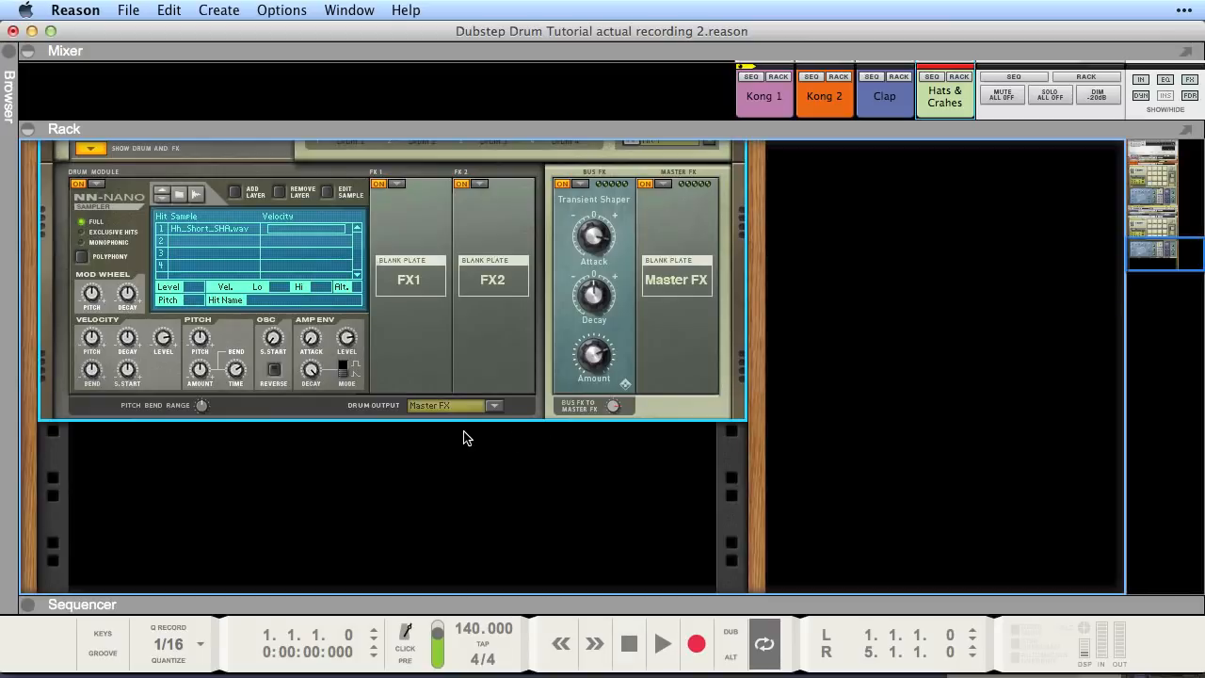
pyautogui.rightClick(525, 415)
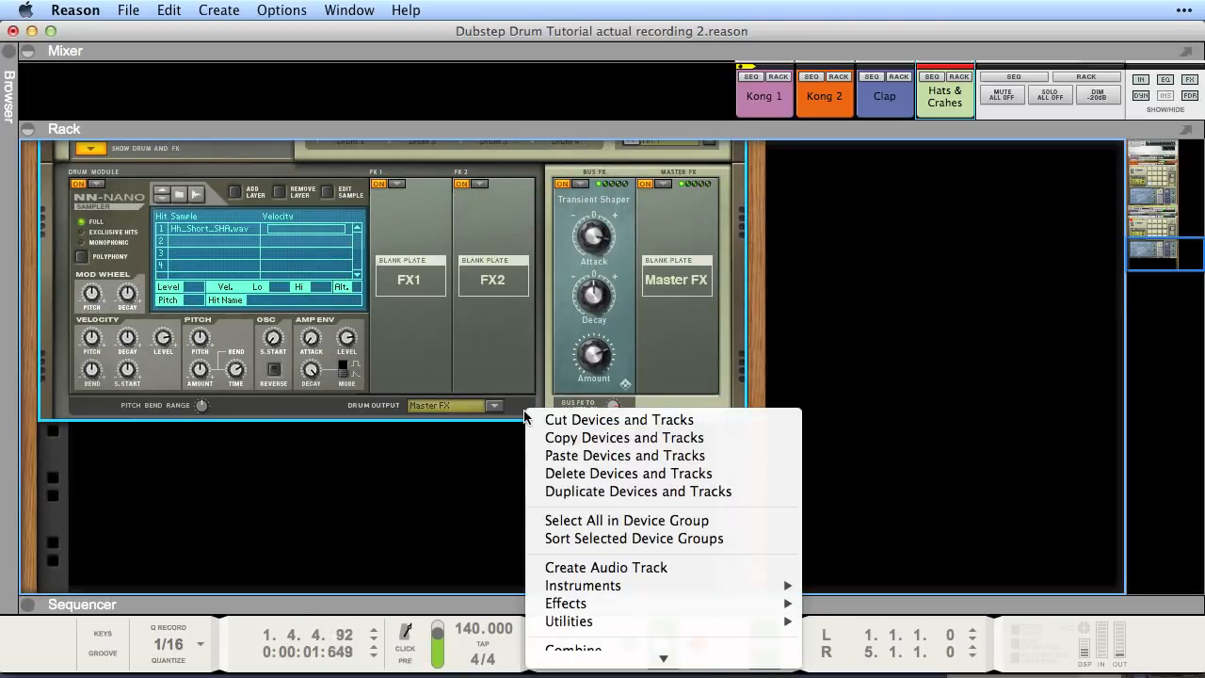
pyautogui.moveTo(787, 380)
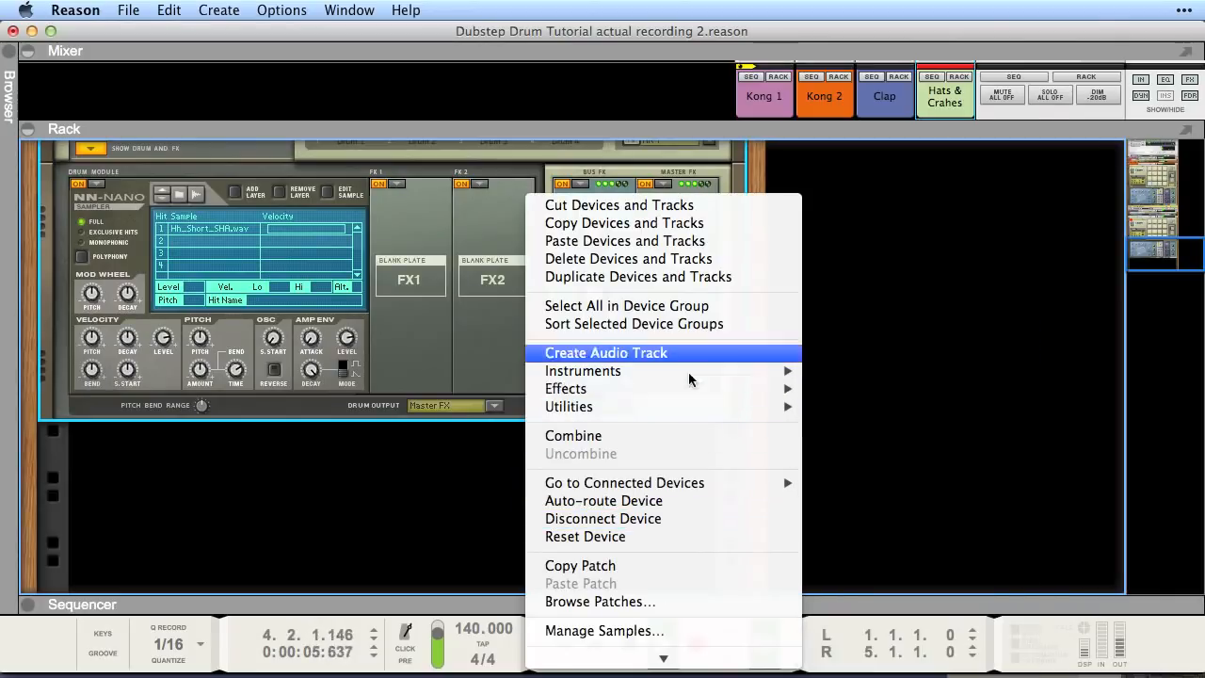
pyautogui.moveTo(646, 388)
pyautogui.moveTo(871, 440)
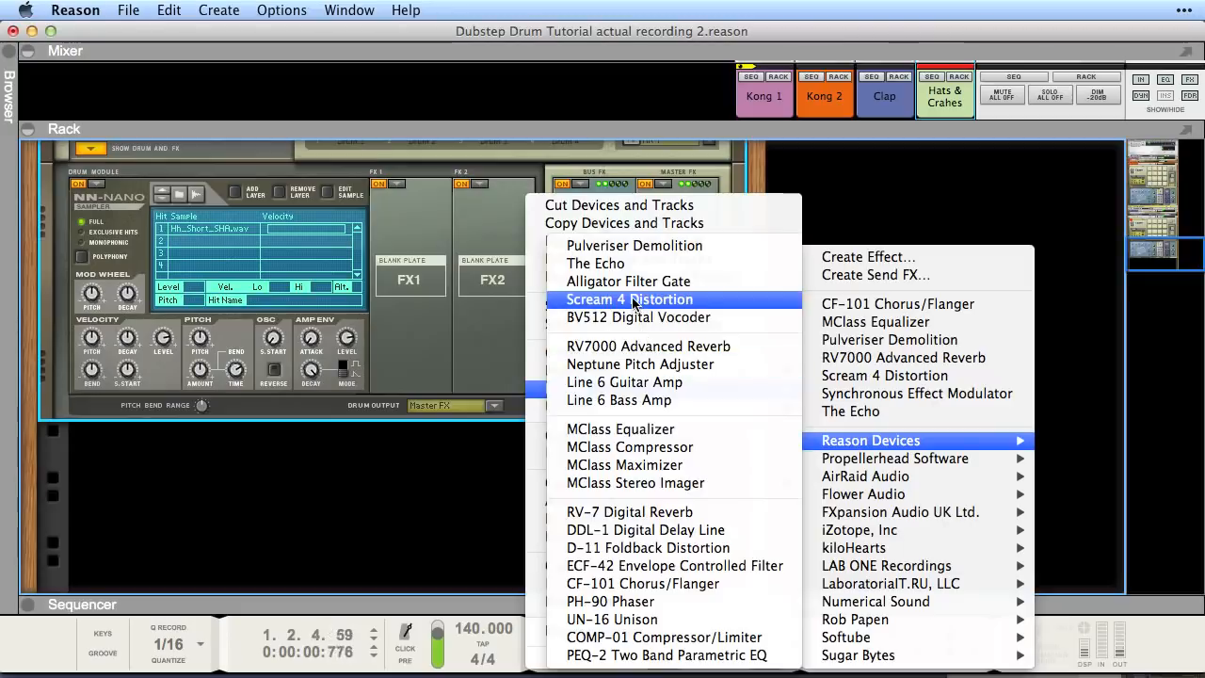
pyautogui.click(629, 346)
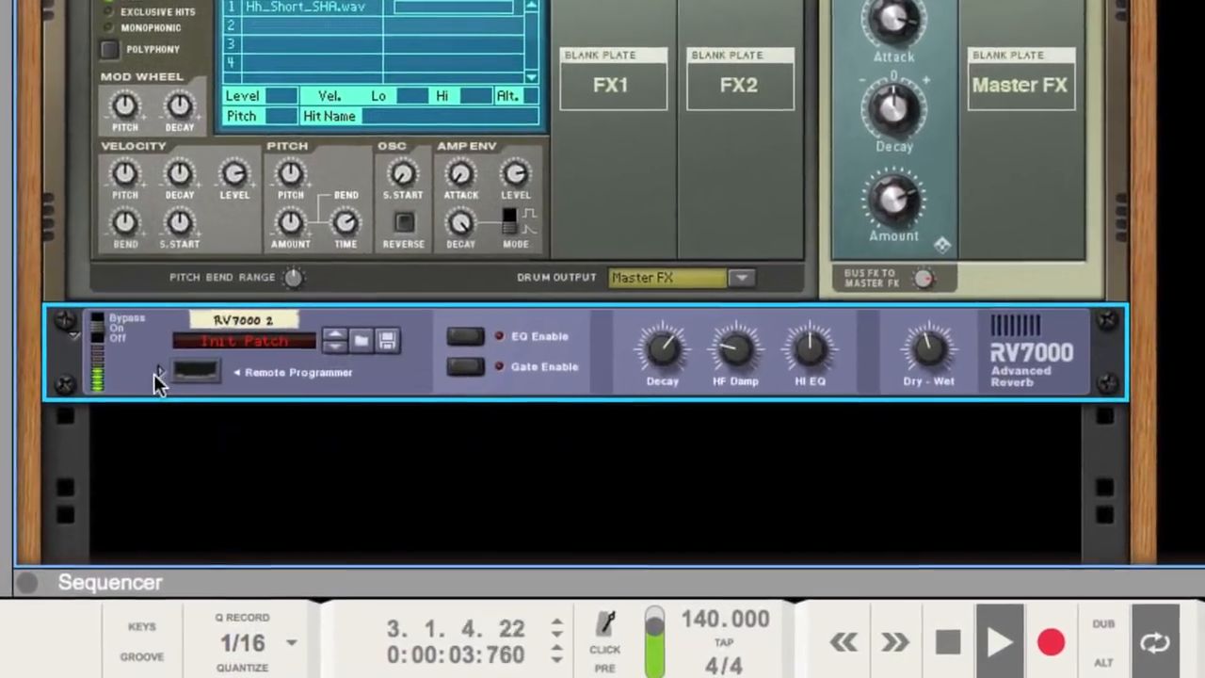
# - Show the remote programmer of Kong 5's RV7000 and set size to 36,7 m, decay to 94 and dry/wet to 24
pyautogui.click(121, 453)
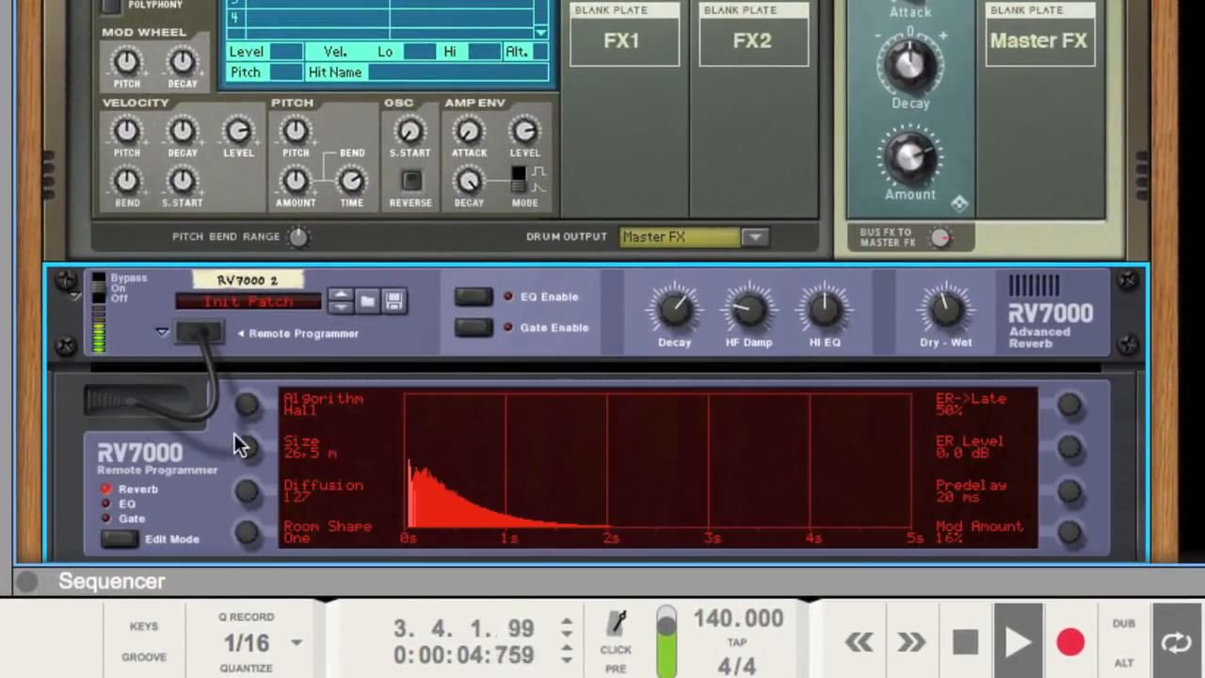
pyautogui.moveTo(670, 306); pyautogui.dragTo(679, 271)
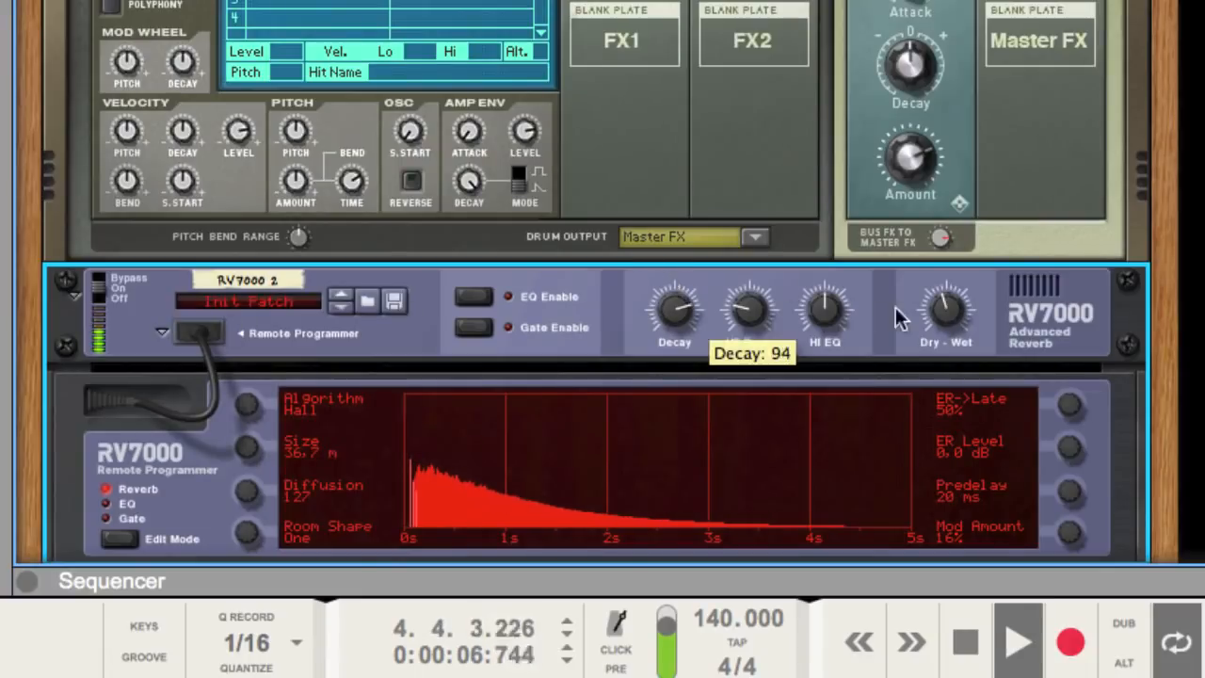
pyautogui.moveTo(947, 308); pyautogui.dragTo(953, 414)
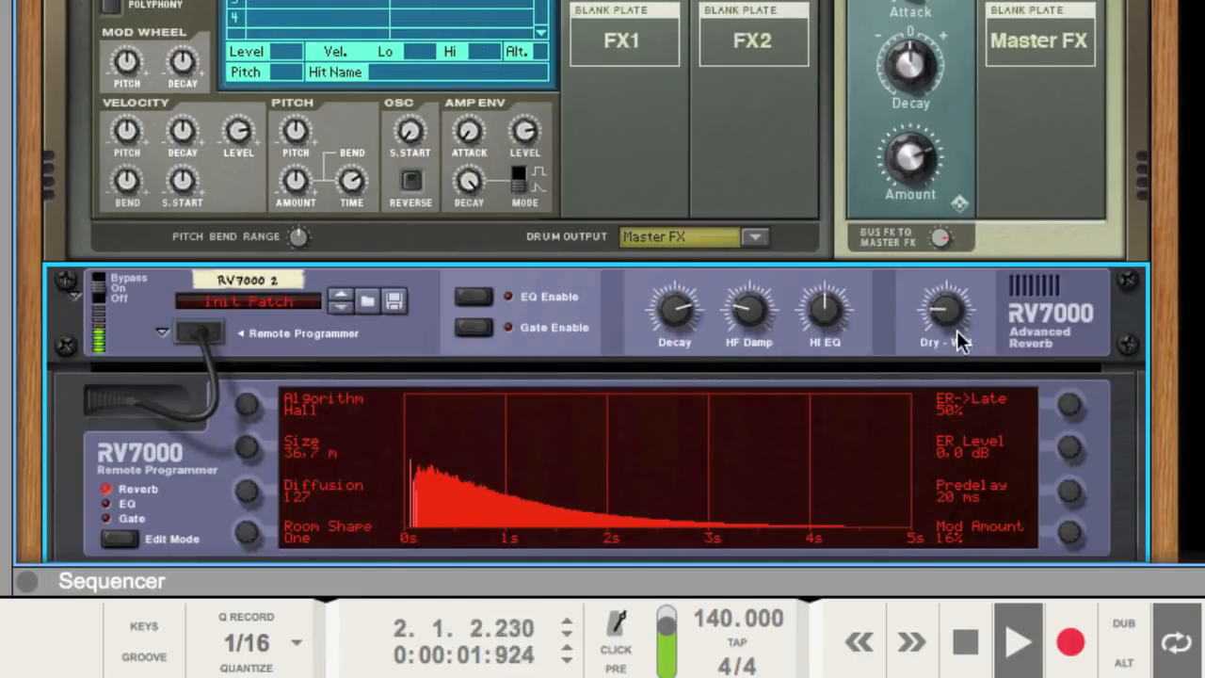
pyautogui.moveTo(949, 325)
pyautogui.moveTo(948, 320); pyautogui.dragTo(883, 315)
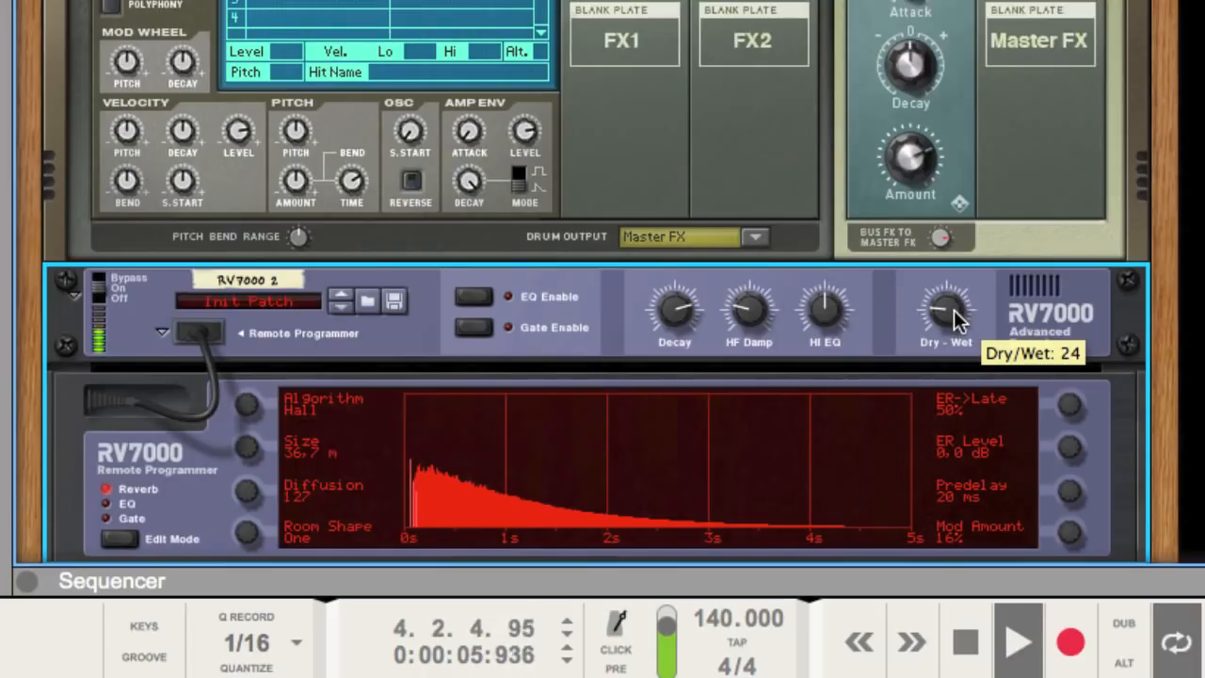
# - Add an MClass Equalizer after Kong 5's RV7000
pyautogui.scroll(-2, 954, 315)
pyautogui.rightClick(471, 471)
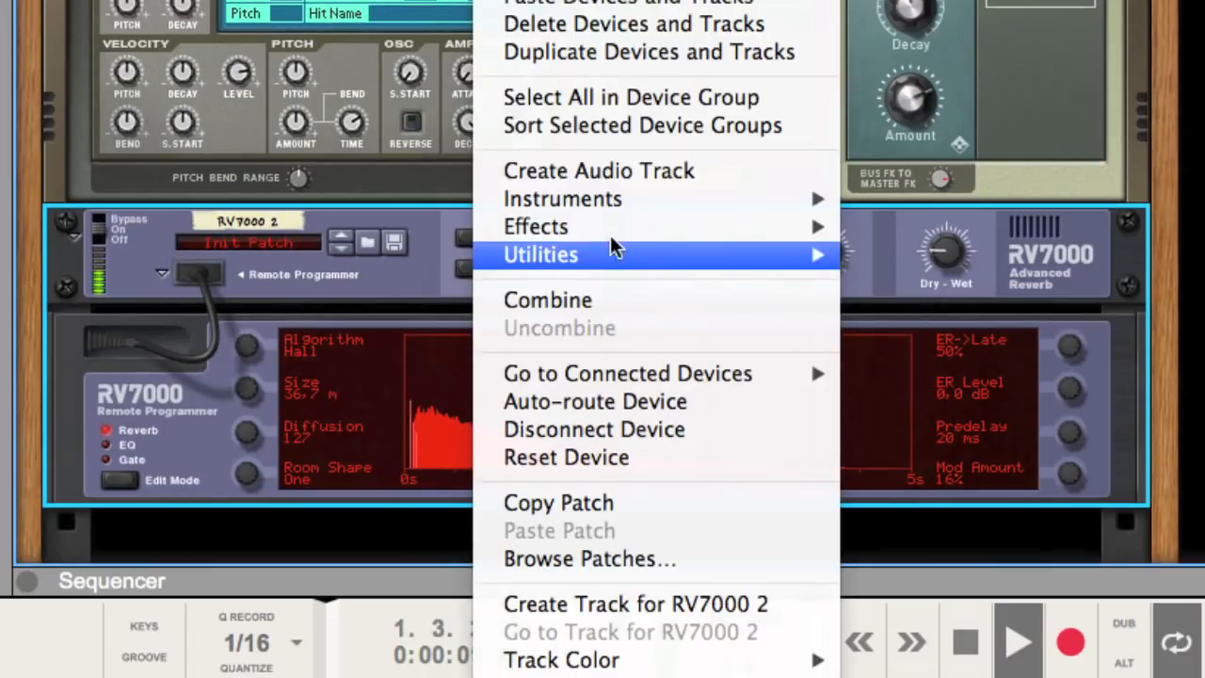
pyautogui.moveTo(636, 234)
pyautogui.click(947, 140)
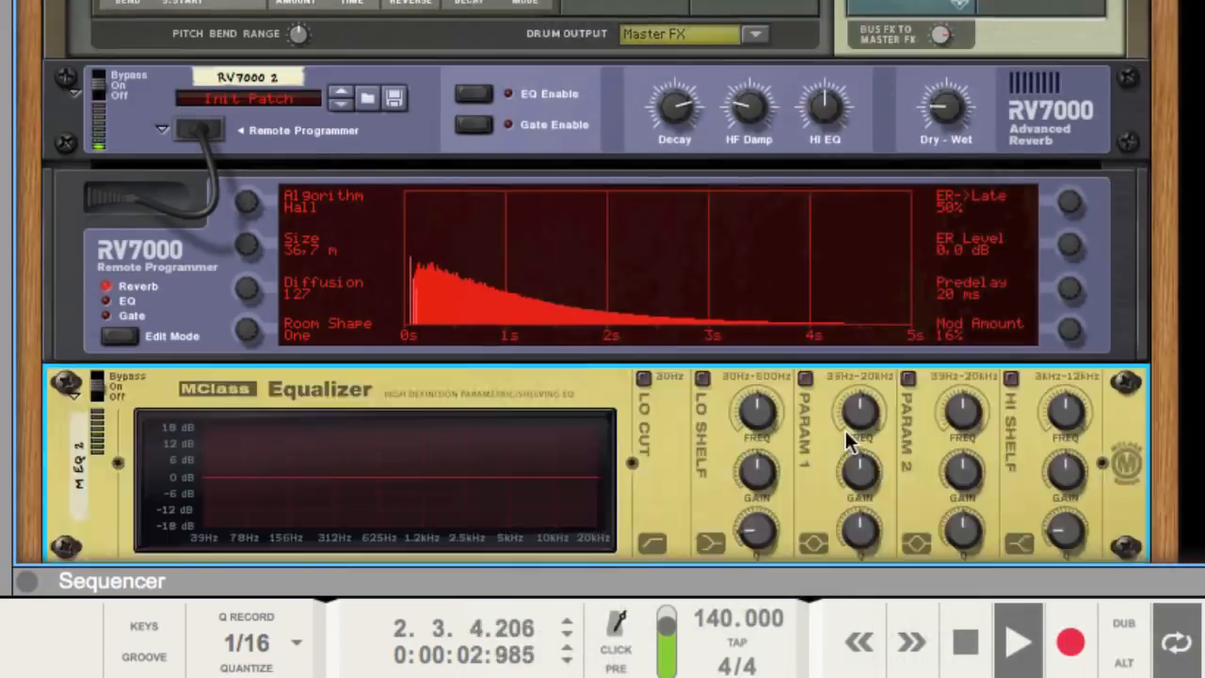
# - Enable the equalizer's Hi Shelf and Param 2 bands, cutting Param 2 slightly around 8 kHz and boosting the Hi Shelf gain
pyautogui.scroll(-4, 846, 431)
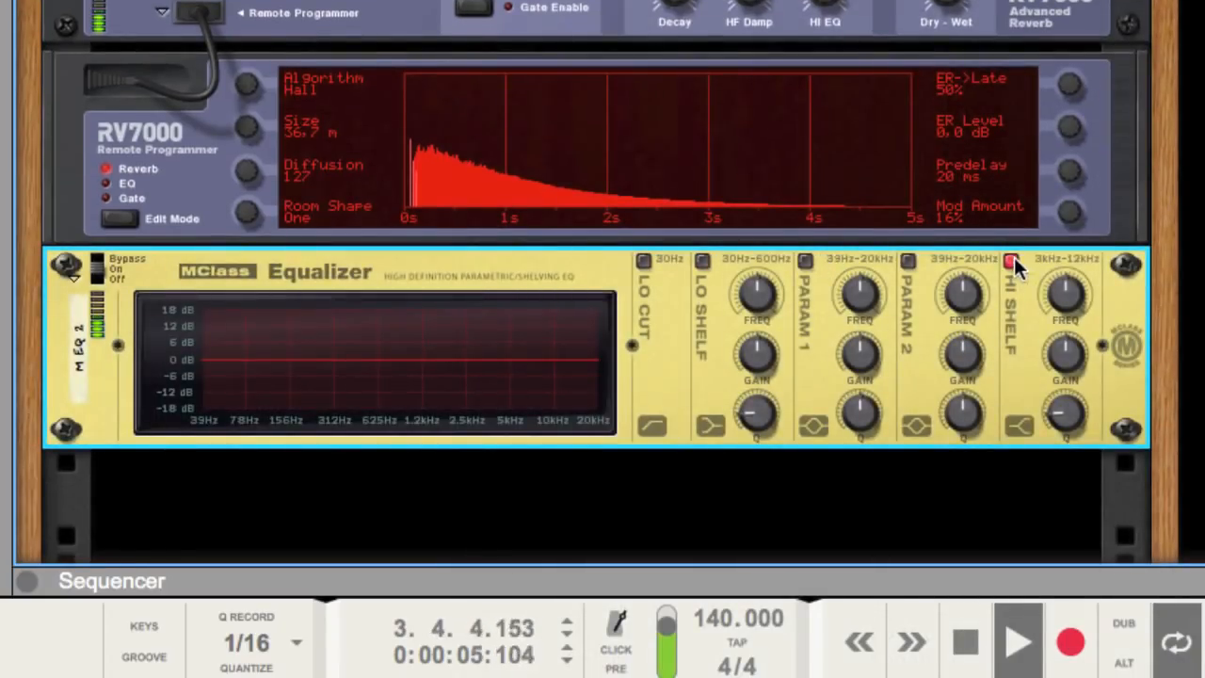
pyautogui.click(908, 259)
pyautogui.moveTo(963, 353); pyautogui.dragTo(967, 405)
pyautogui.moveTo(963, 295); pyautogui.dragTo(863, 205)
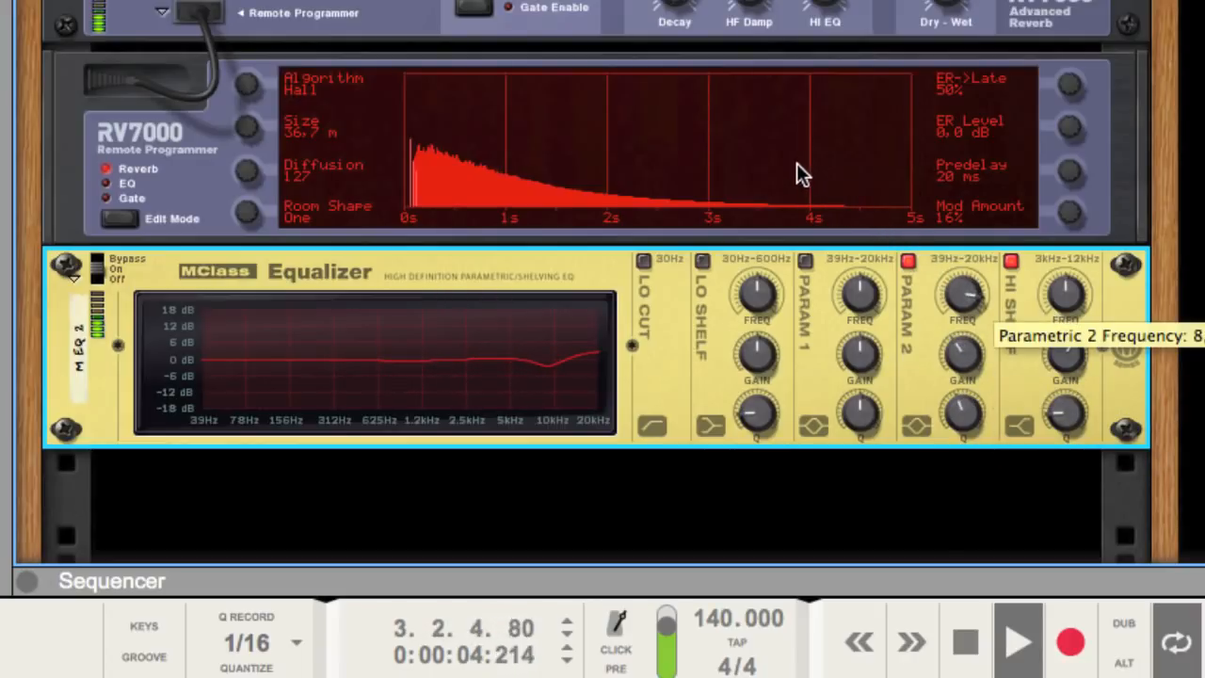
pyautogui.moveTo(1065, 355); pyautogui.dragTo(1031, 317)
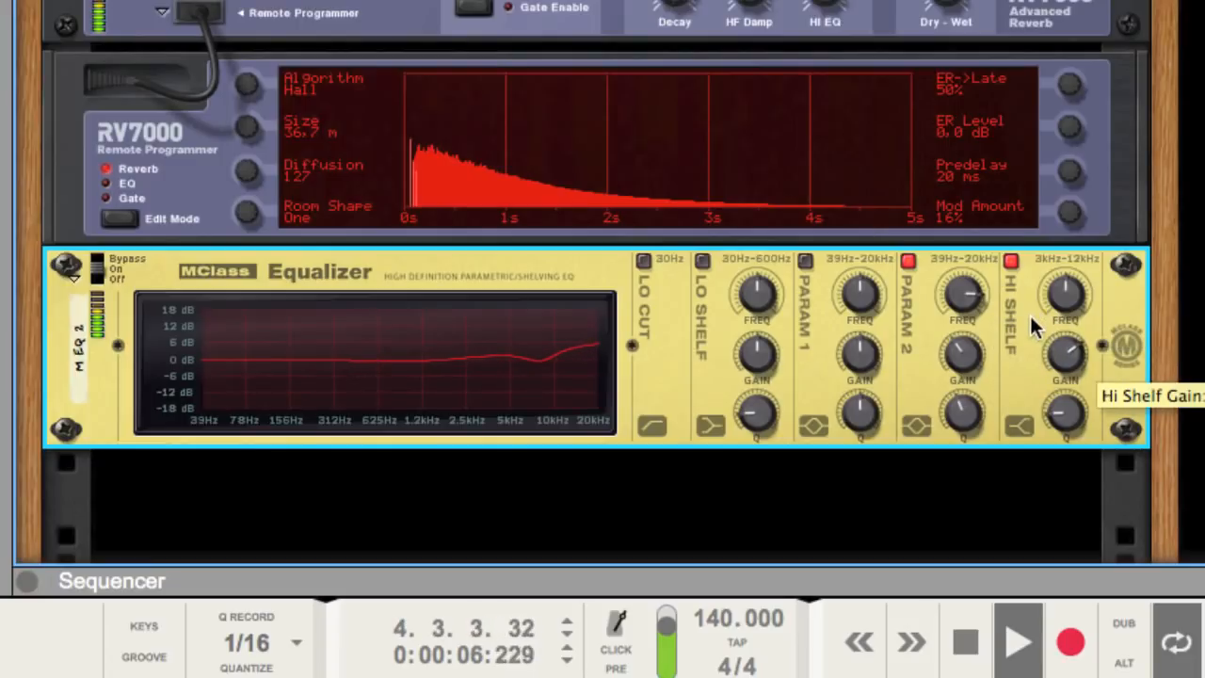
# - Enable the equalizer's Lo Shelf with a strong gain cut and a raised frequency, and return the stopped playback to the start
pyautogui.click(702, 261)
pyautogui.moveTo(757, 355); pyautogui.dragTo(779, 514)
pyautogui.moveTo(756, 295); pyautogui.dragTo(677, 228)
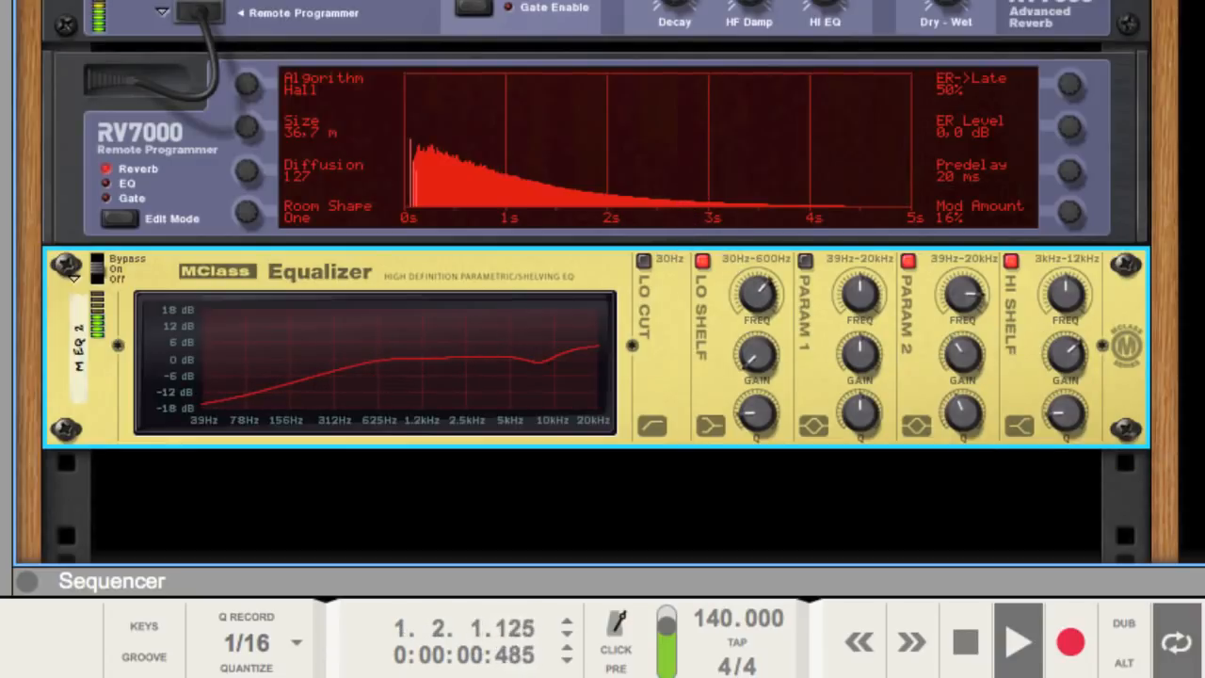
pyautogui.click(1192, 423)
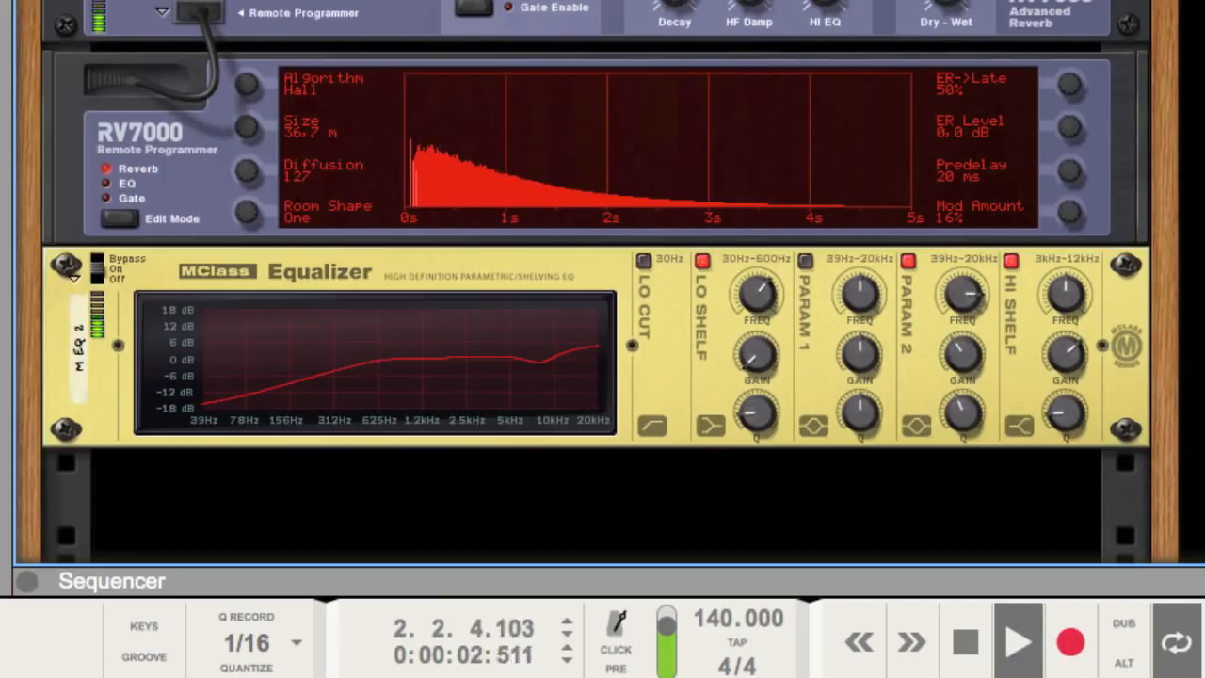
pyautogui.press('space')
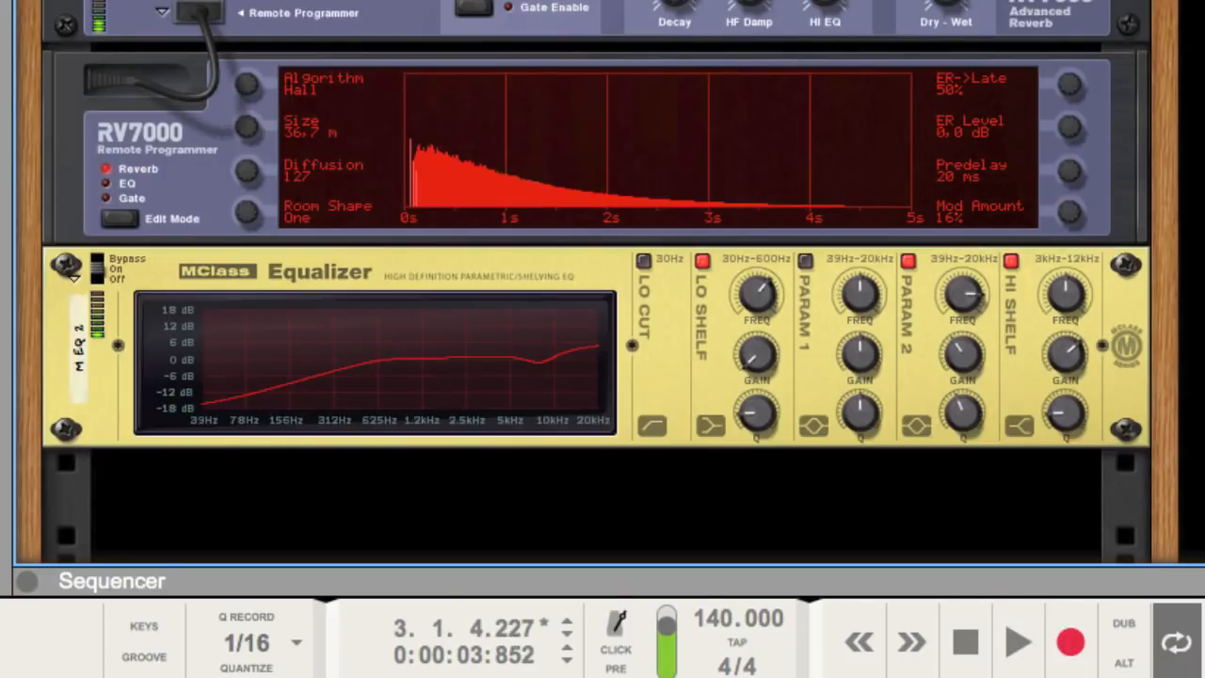
pyautogui.press('KP_0')
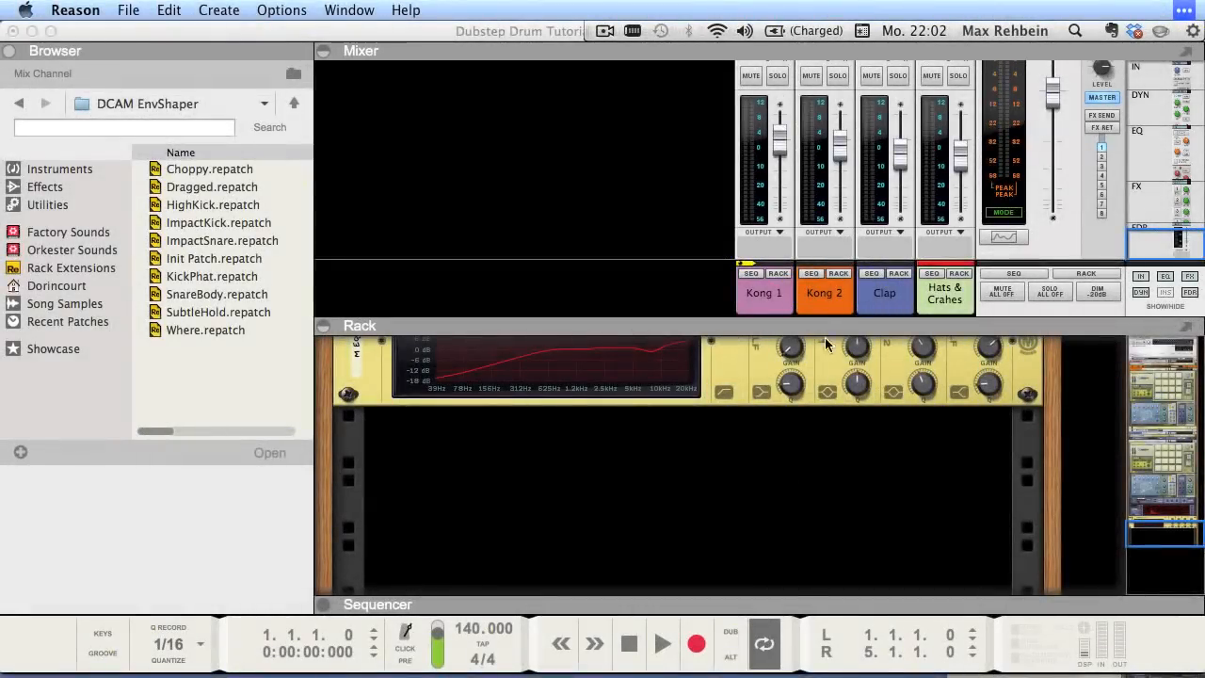
# - Route the Kong 2 and Clap mixer channels together to a new output bus
pyautogui.click(820, 297)
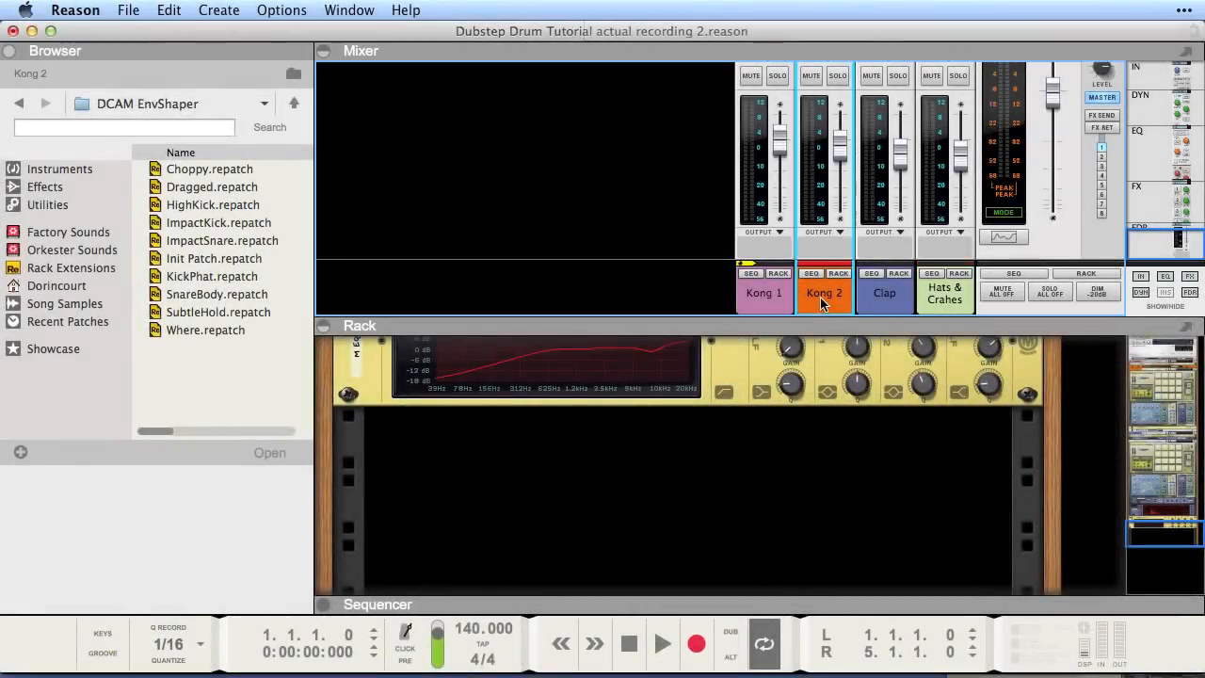
pyautogui.keyDown('shift'); pyautogui.click(897, 309); pyautogui.keyUp('shift')
pyautogui.rightClick(895, 309)
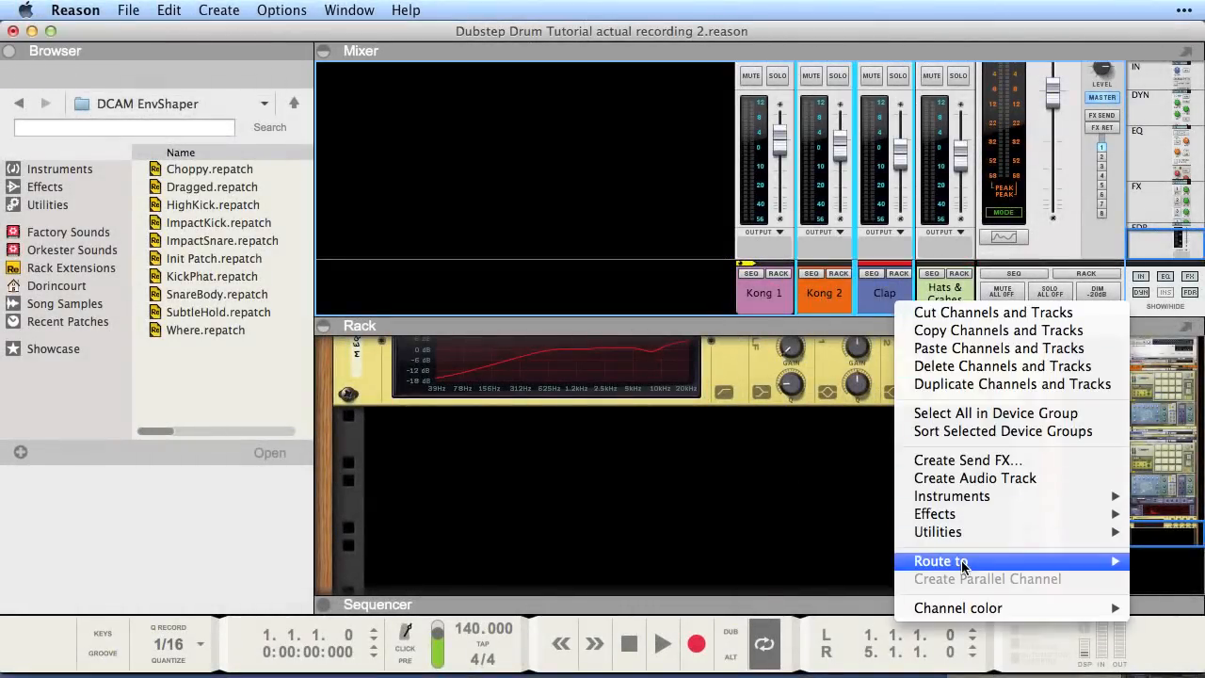
pyautogui.moveTo(996, 559)
pyautogui.click(815, 564)
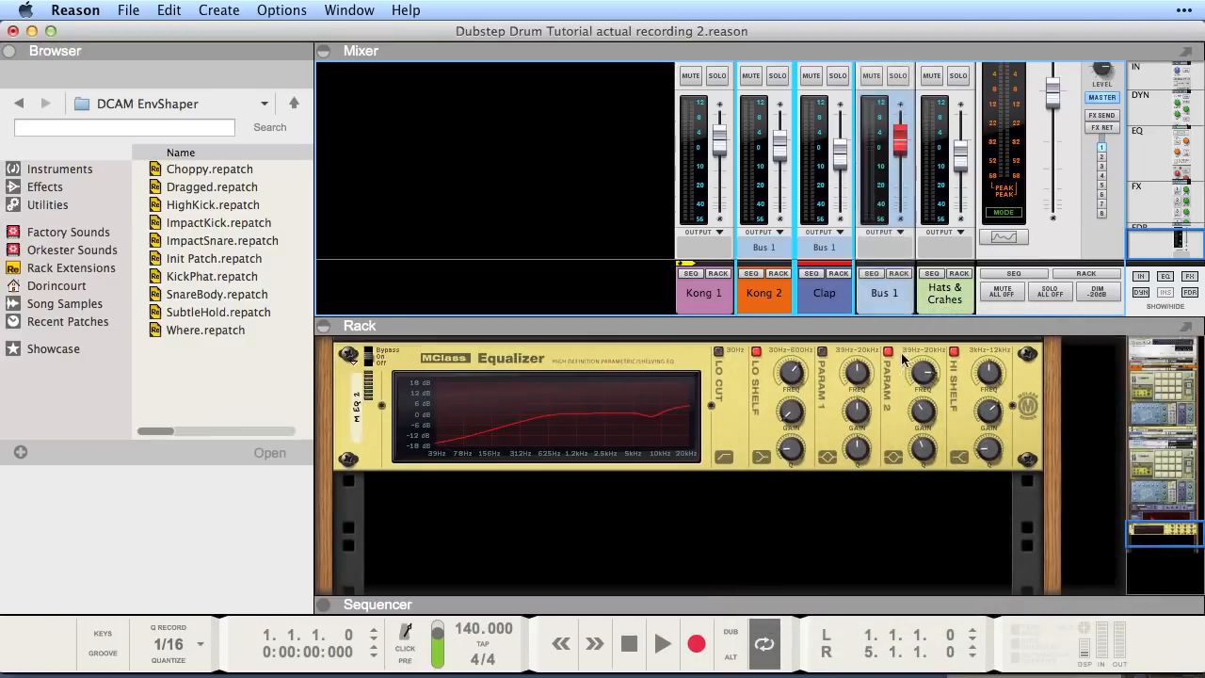
# - Rename the new bus channel "Clap and Snare" and select it
pyautogui.click(887, 303)
pyautogui.doubleClick(886, 302)
pyautogui.write('Clap an')
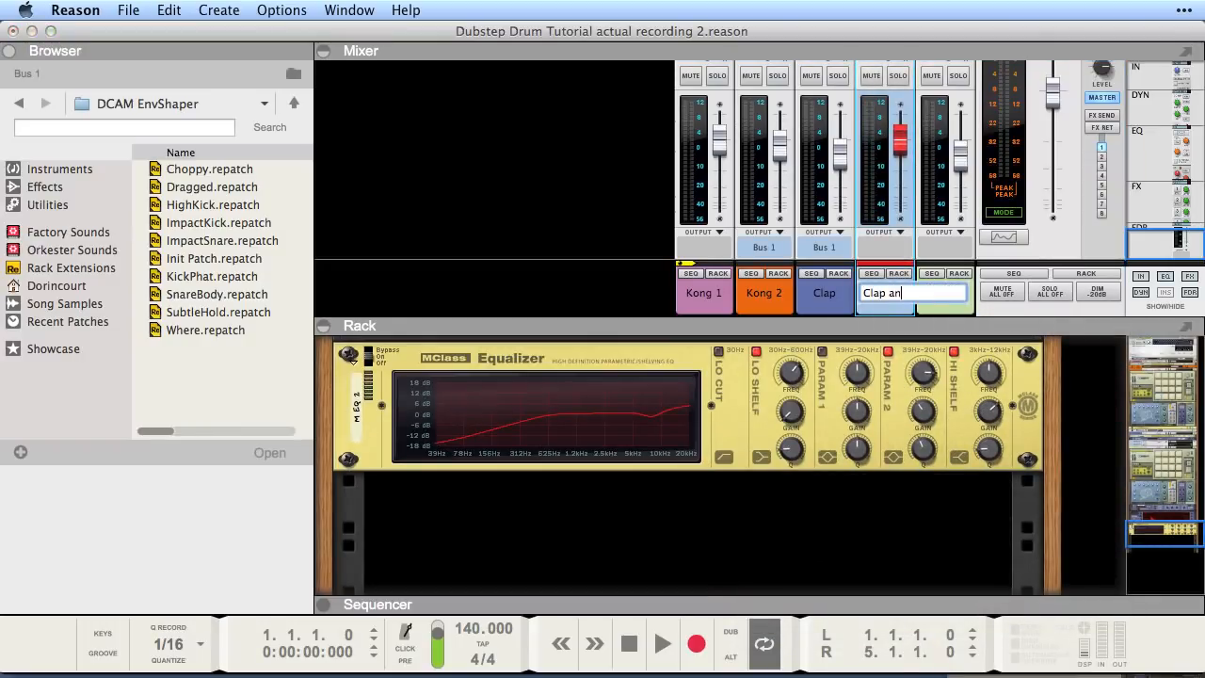
pyautogui.write('d Snare')
pyautogui.press('Return')
pyautogui.click(882, 300)
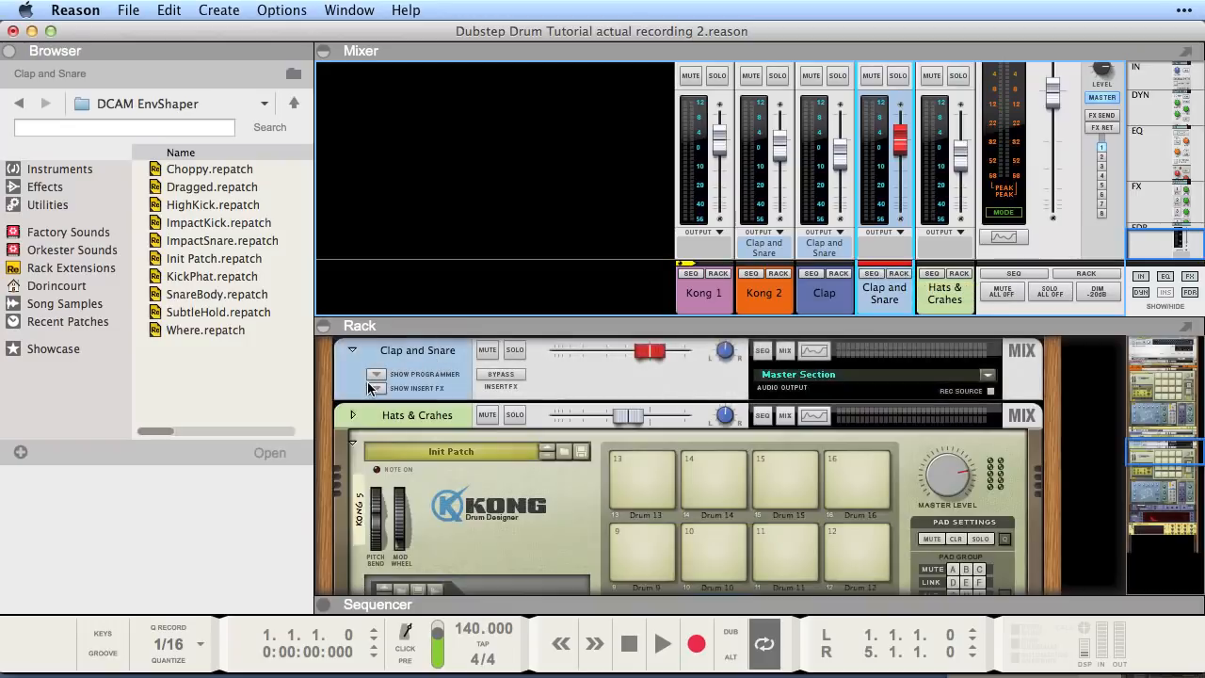
# - Add an MClass Compressor as an insert effect on the Clap and Snare bus
pyautogui.rightClick(547, 423)
pyautogui.moveTo(602, 294)
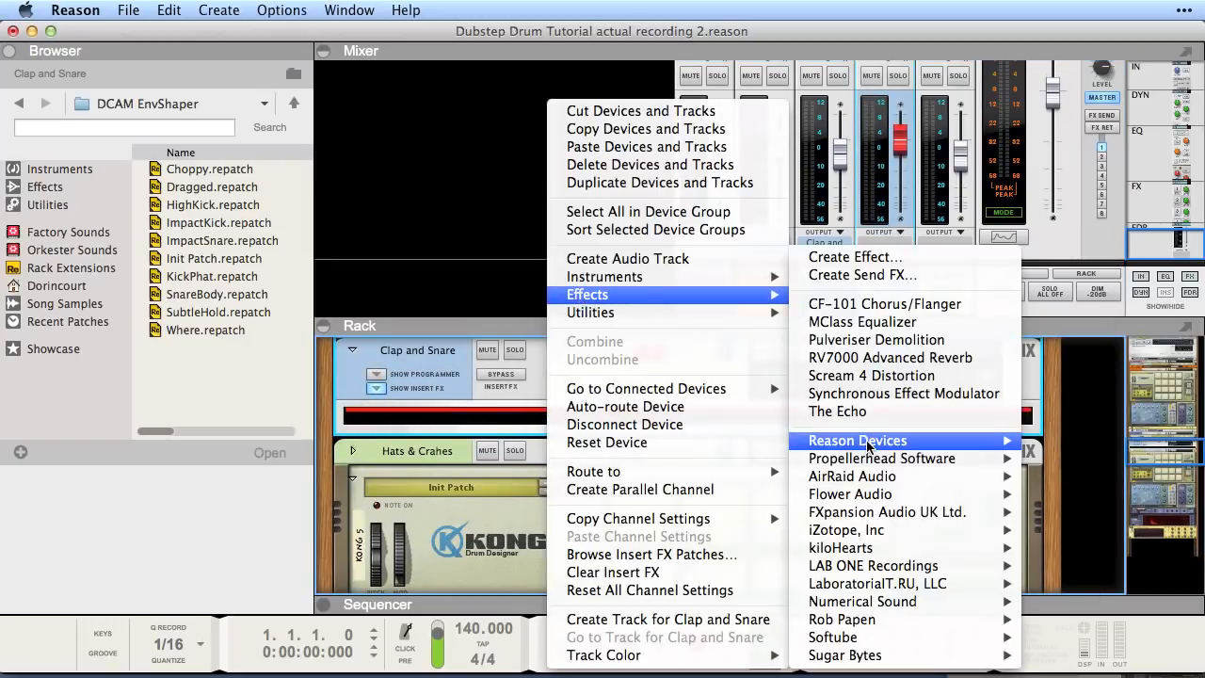
pyautogui.moveTo(838, 506)
pyautogui.click(686, 432)
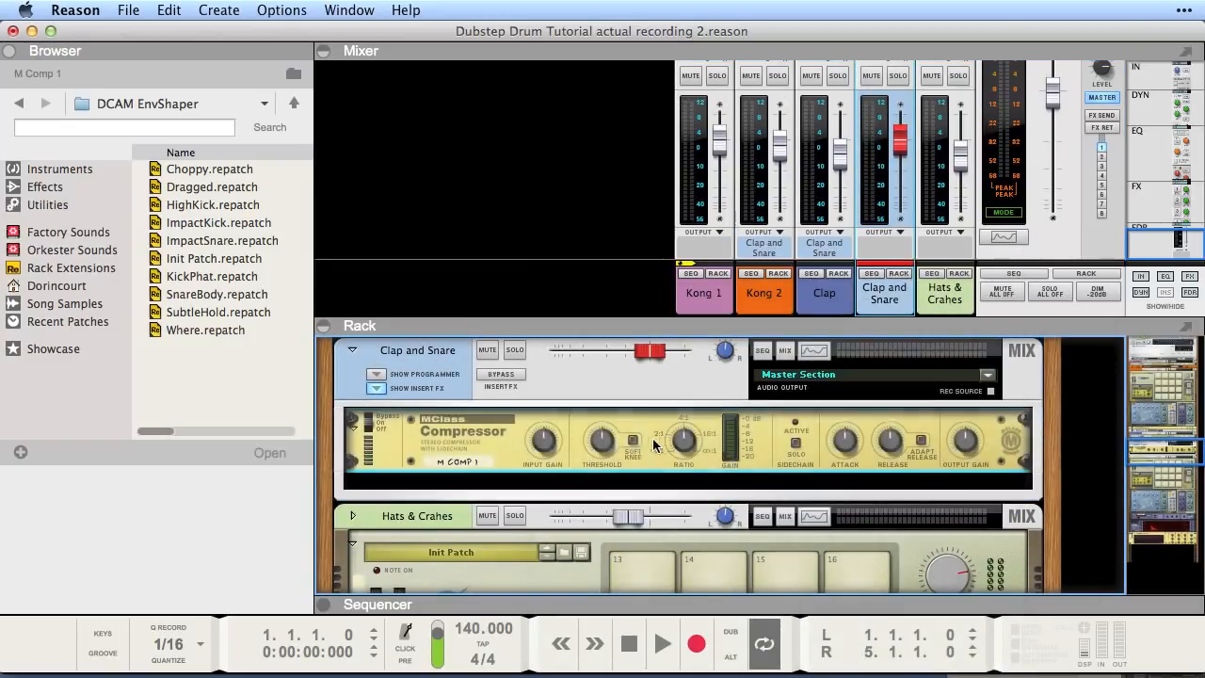
# - During playback, raise the compressor's input gain, ratio and attack, lower its threshold slightly, and set its release to 266 ms
pyautogui.press('space')
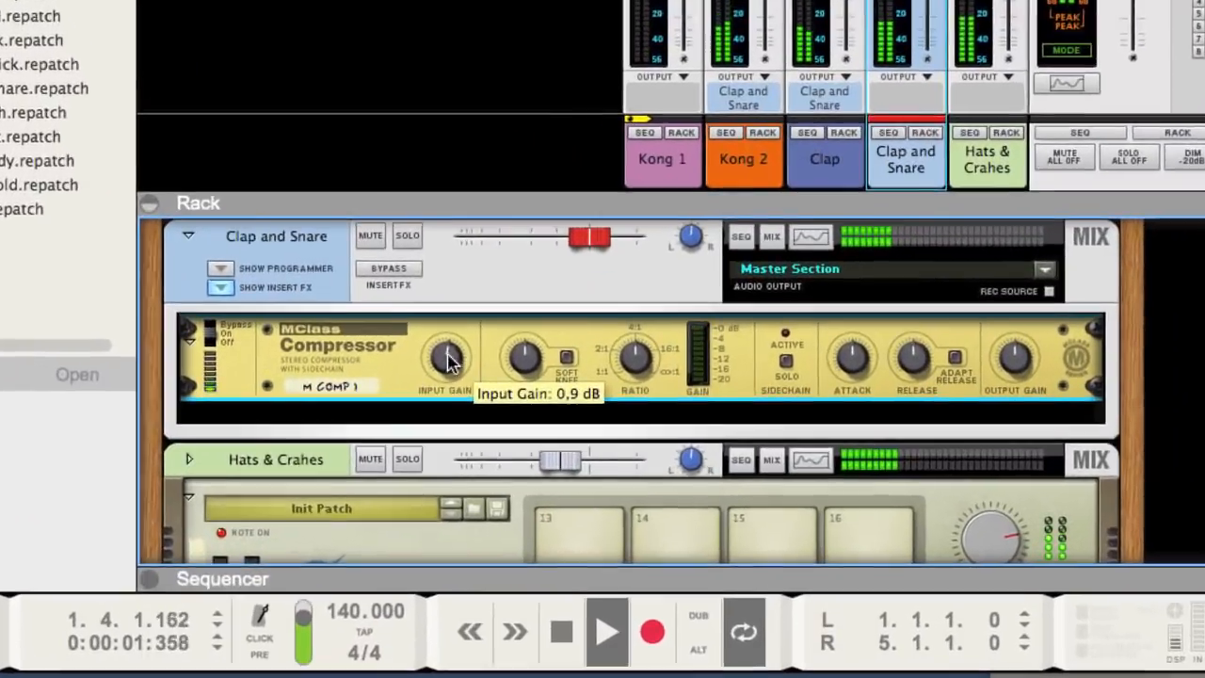
pyautogui.moveTo(522, 421); pyautogui.dragTo(585, 427)
pyautogui.moveTo(576, 316); pyautogui.dragTo(624, 302)
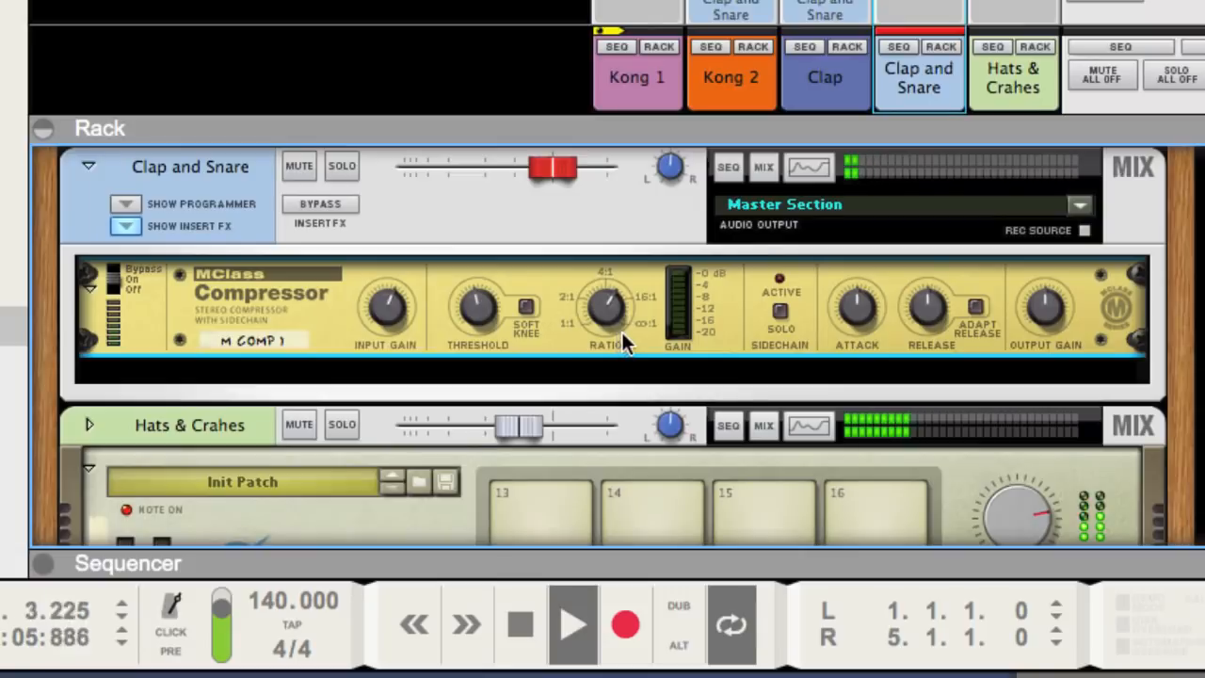
pyautogui.moveTo(888, 310); pyautogui.dragTo(763, 258)
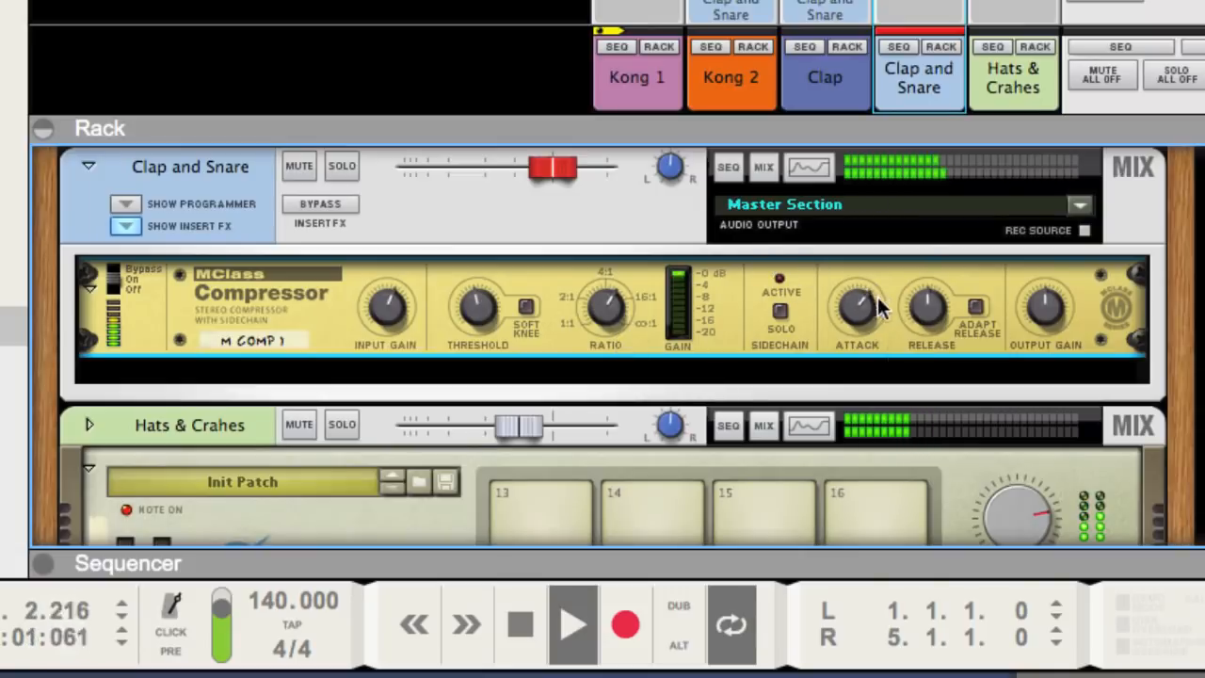
pyautogui.moveTo(877, 297); pyautogui.dragTo(775, 226)
pyautogui.moveTo(923, 335)
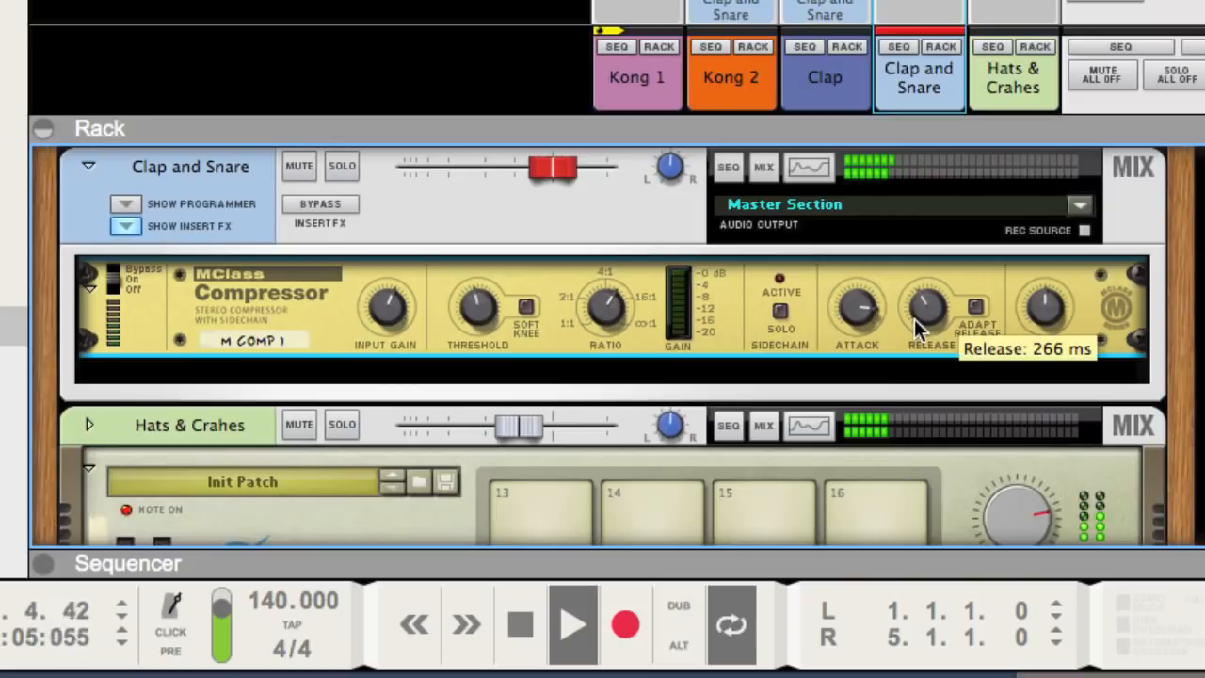
pyautogui.press('space')
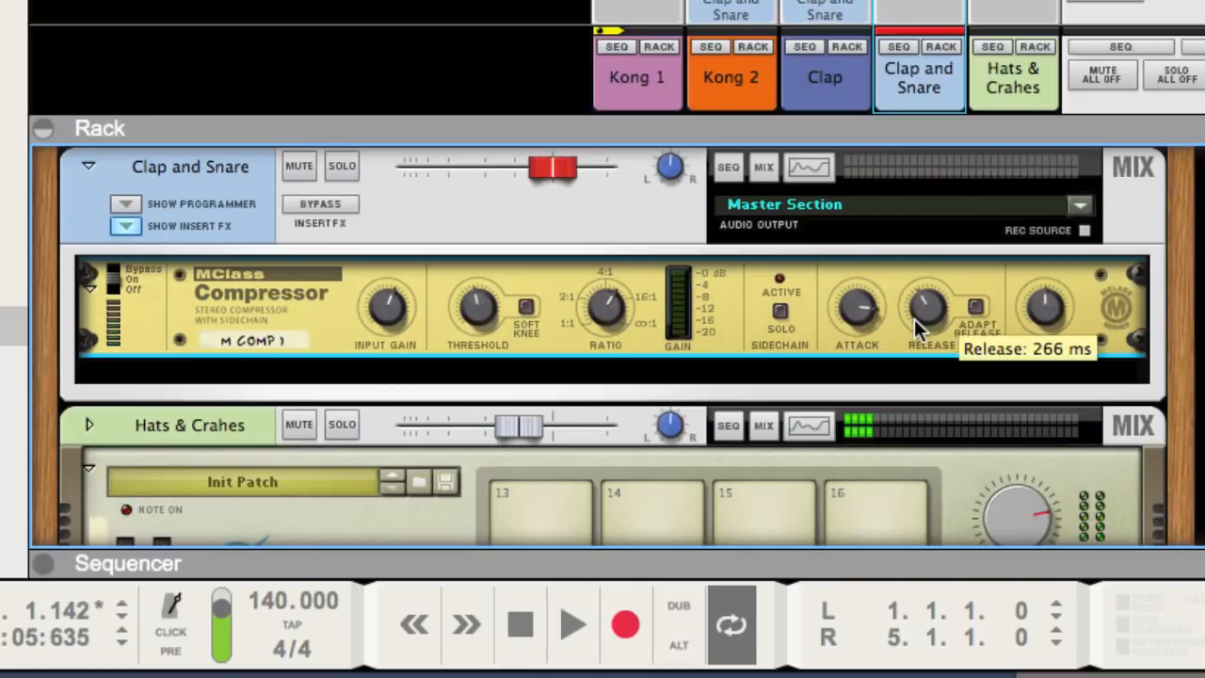
# - Add a DCAM EnvShaper after the compressor in the Clap and Snare insert effects
pyautogui.rightClick(734, 335)
pyautogui.moveTo(772, 265)
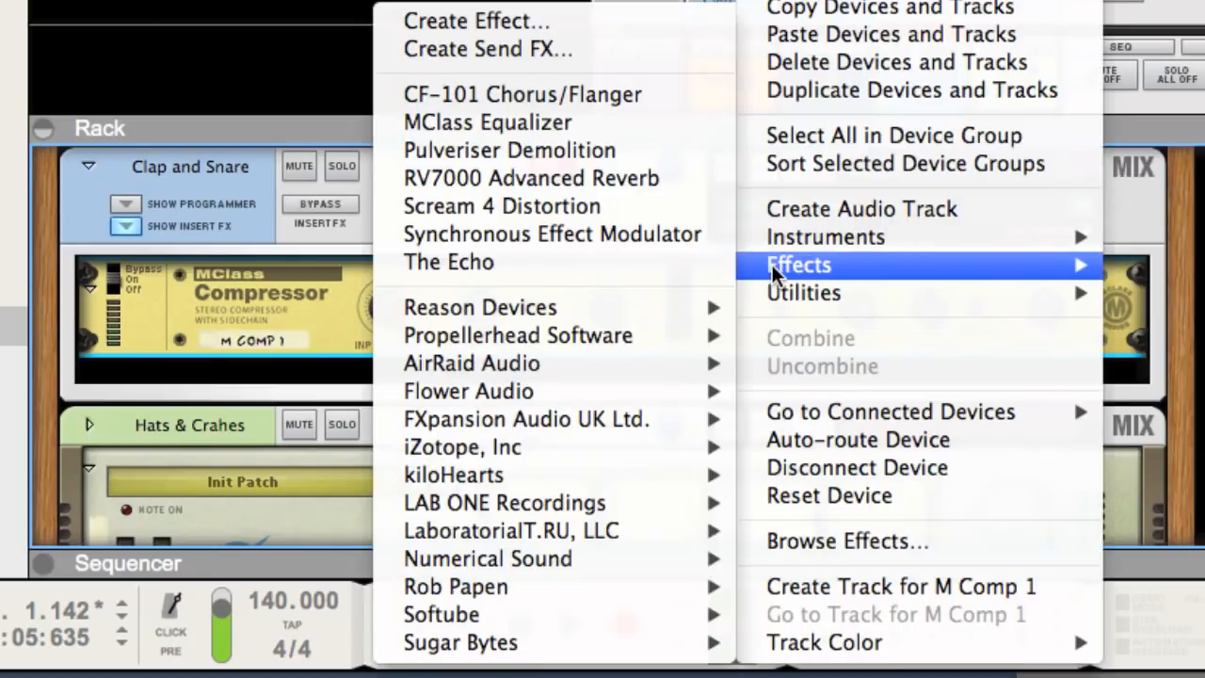
pyautogui.moveTo(662, 415)
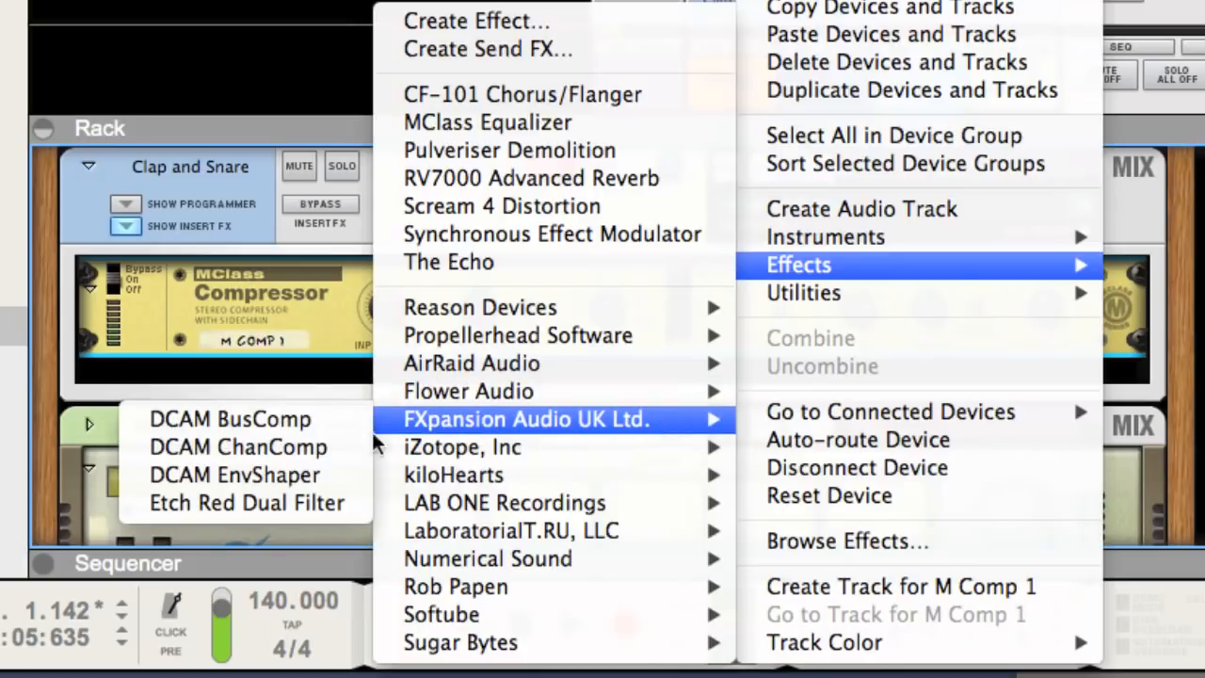
pyautogui.click(222, 465)
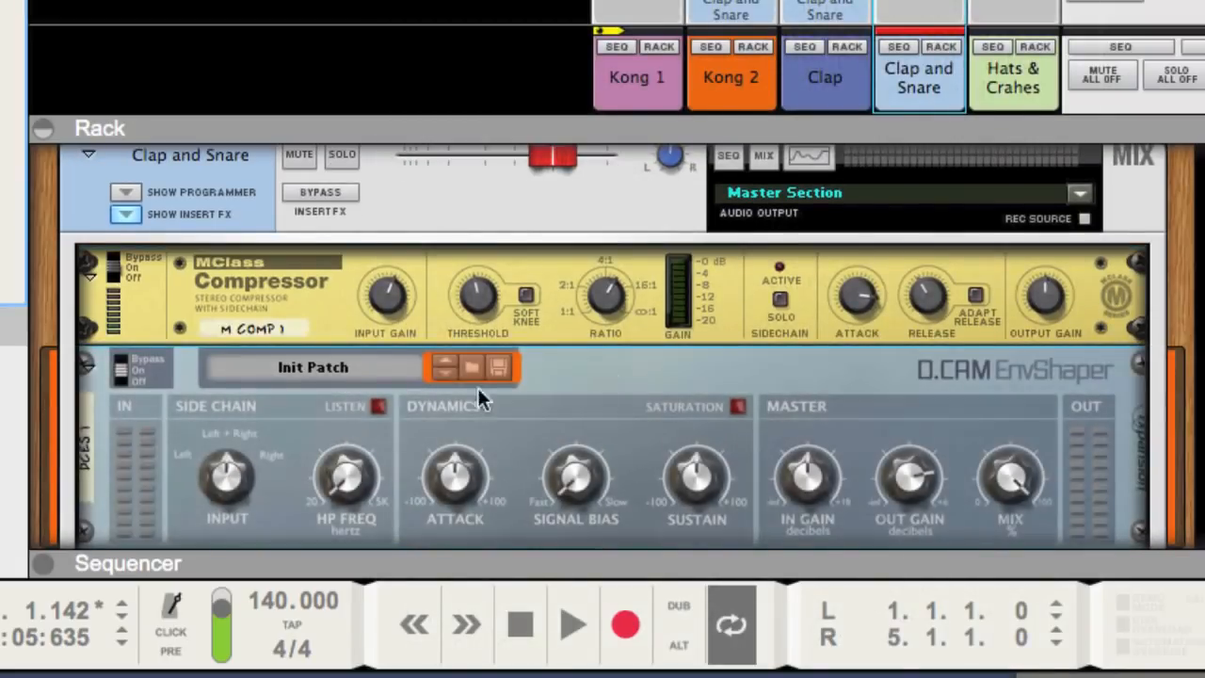
pyautogui.scroll(-3, 680, 349)
pyautogui.click(608, 323)
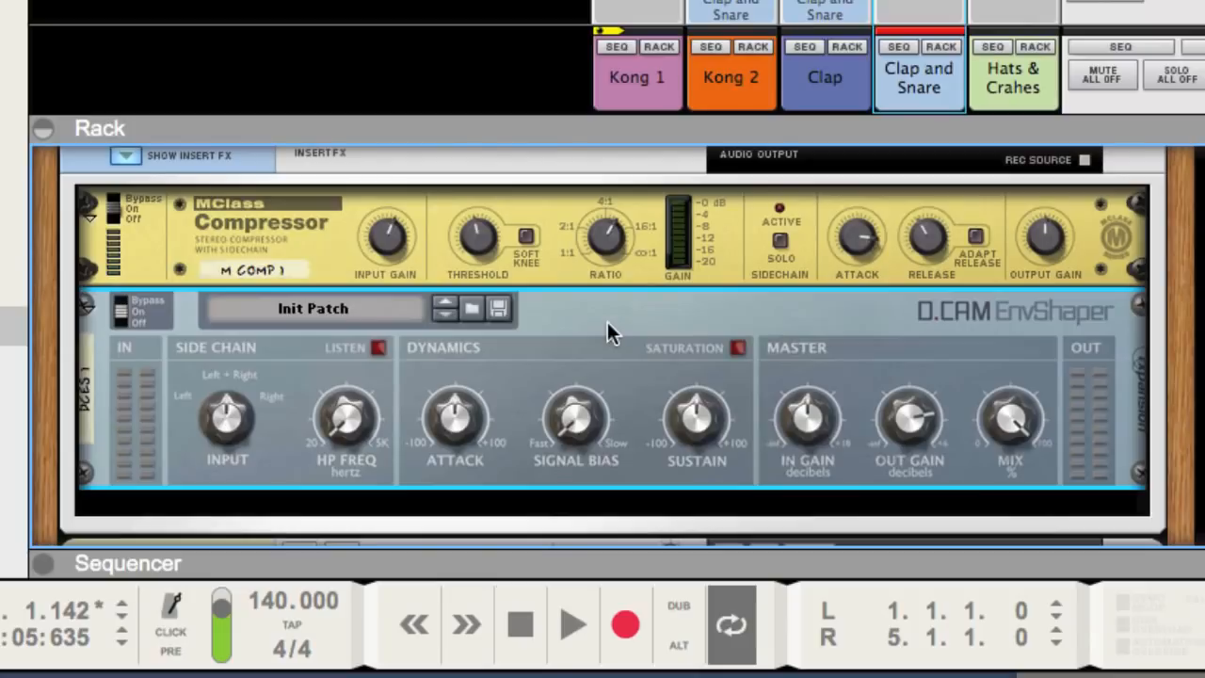
# - During playback, enable the EnvShaper's saturation and set its attack to 30% and its signal bias to 55%
pyautogui.press('space')
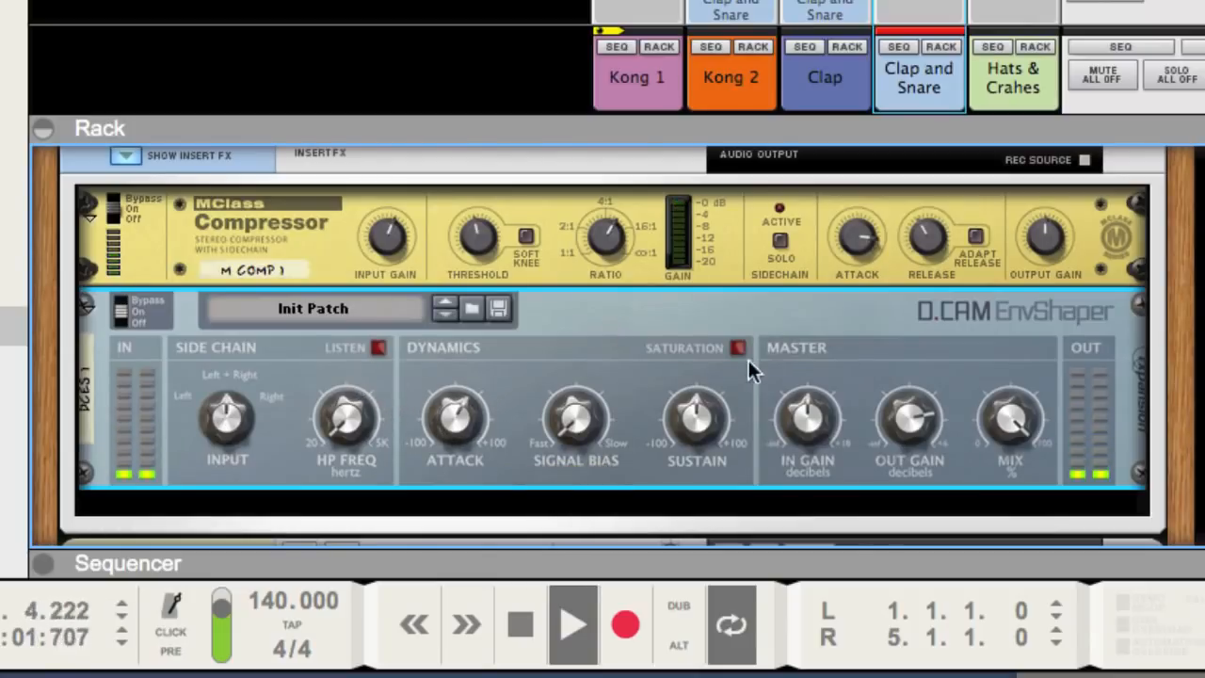
pyautogui.click(737, 348)
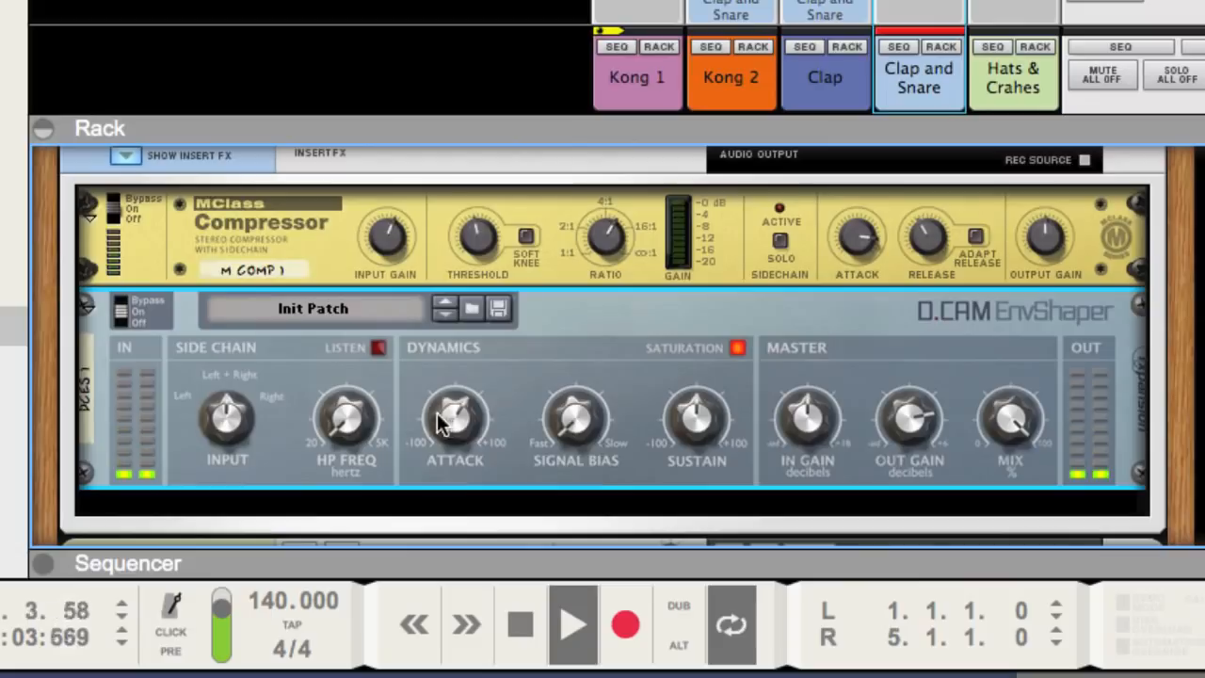
pyautogui.moveTo(437, 413); pyautogui.dragTo(394, 398)
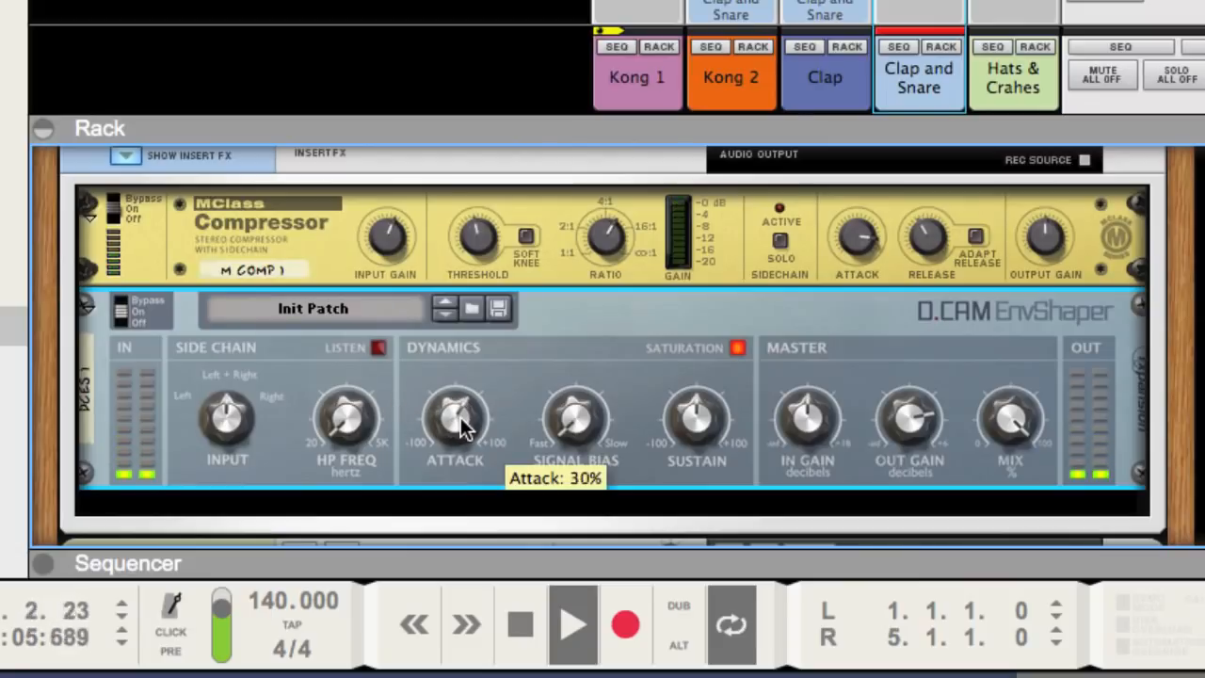
pyautogui.moveTo(461, 419); pyautogui.dragTo(452, 412)
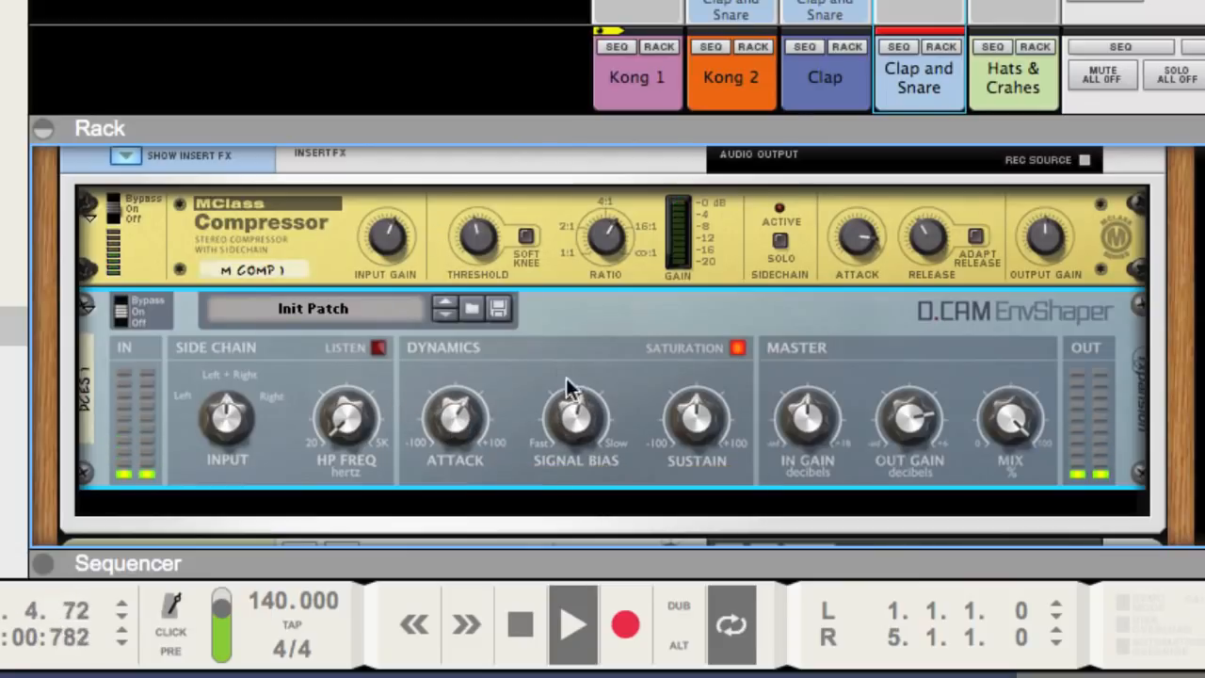
pyautogui.moveTo(587, 417)
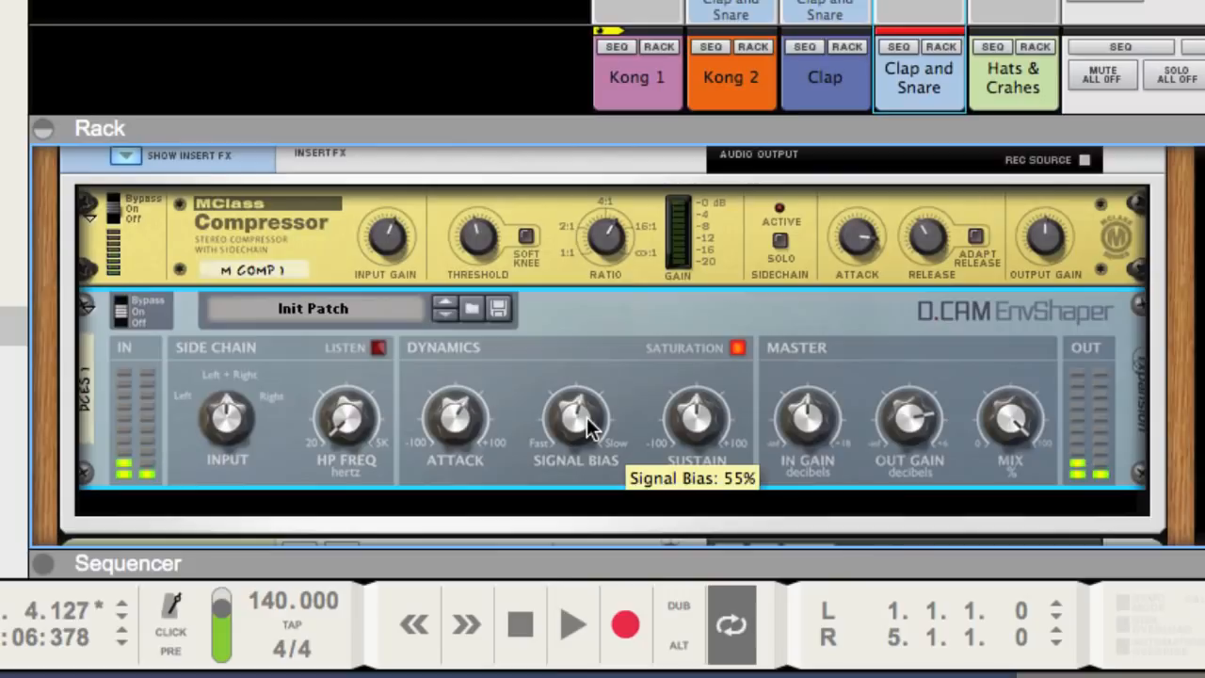
pyautogui.press('space')
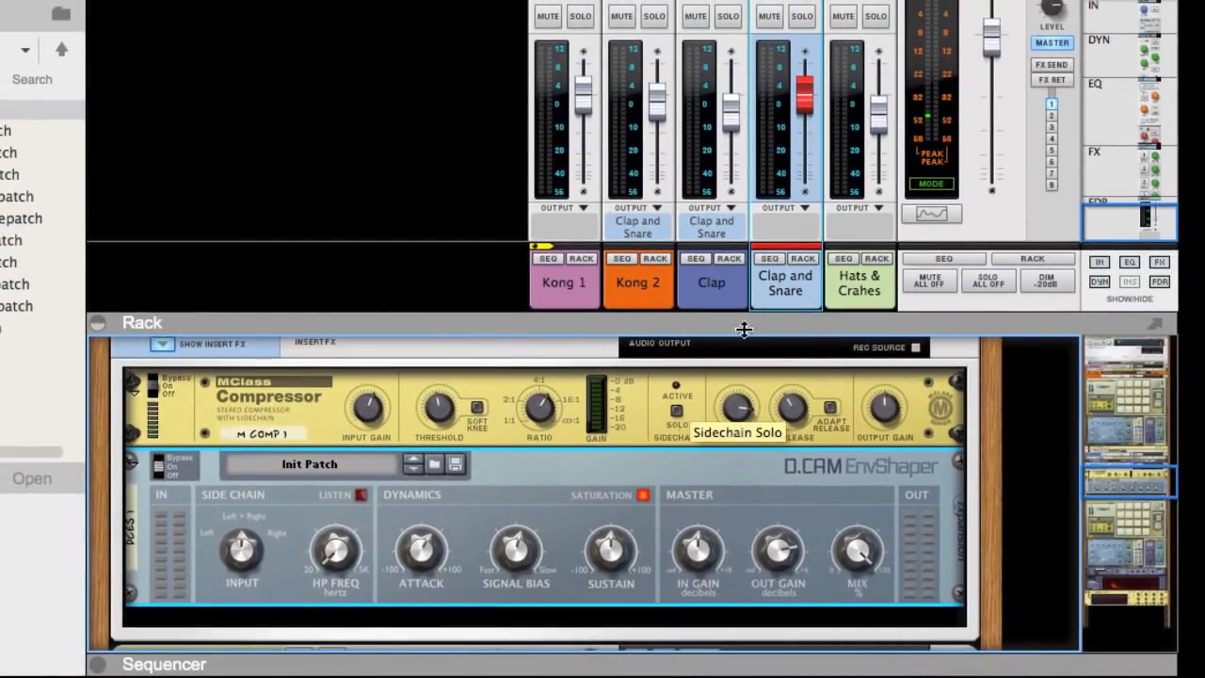
# - Route the Clap and Snare channel to a new output bus and rename that bus "Drum Bus"
pyautogui.click(789, 304)
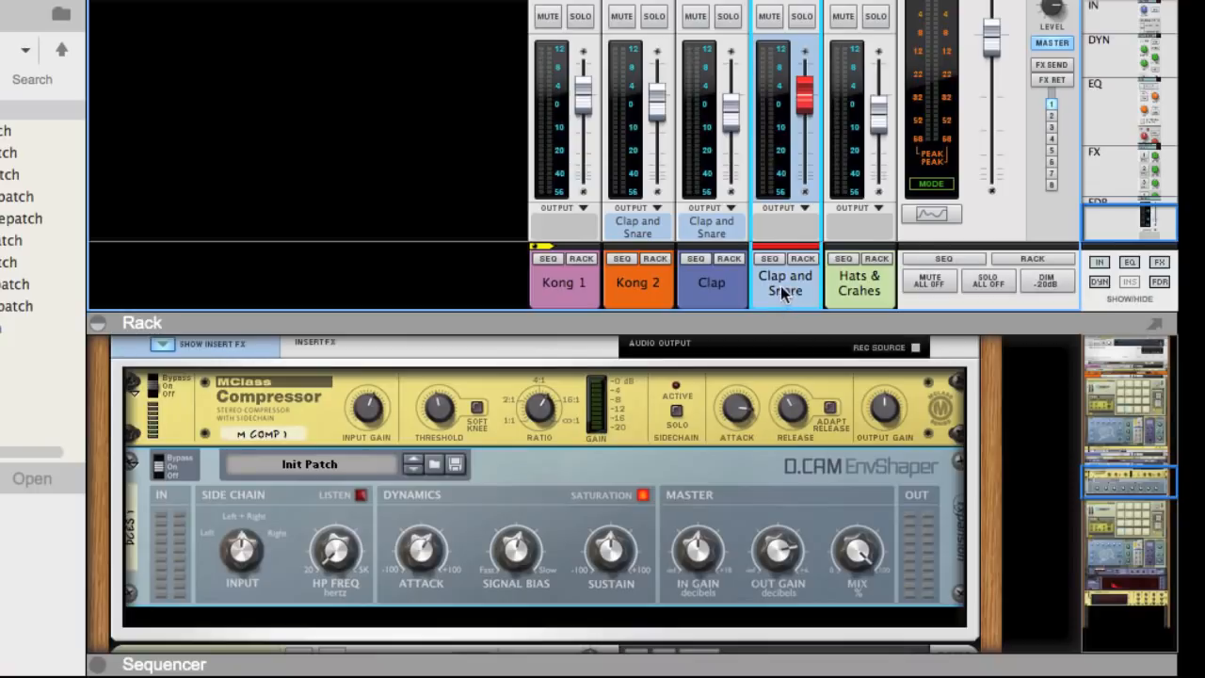
pyautogui.rightClick(784, 293)
pyautogui.click(828, 334)
pyautogui.doubleClick(780, 283)
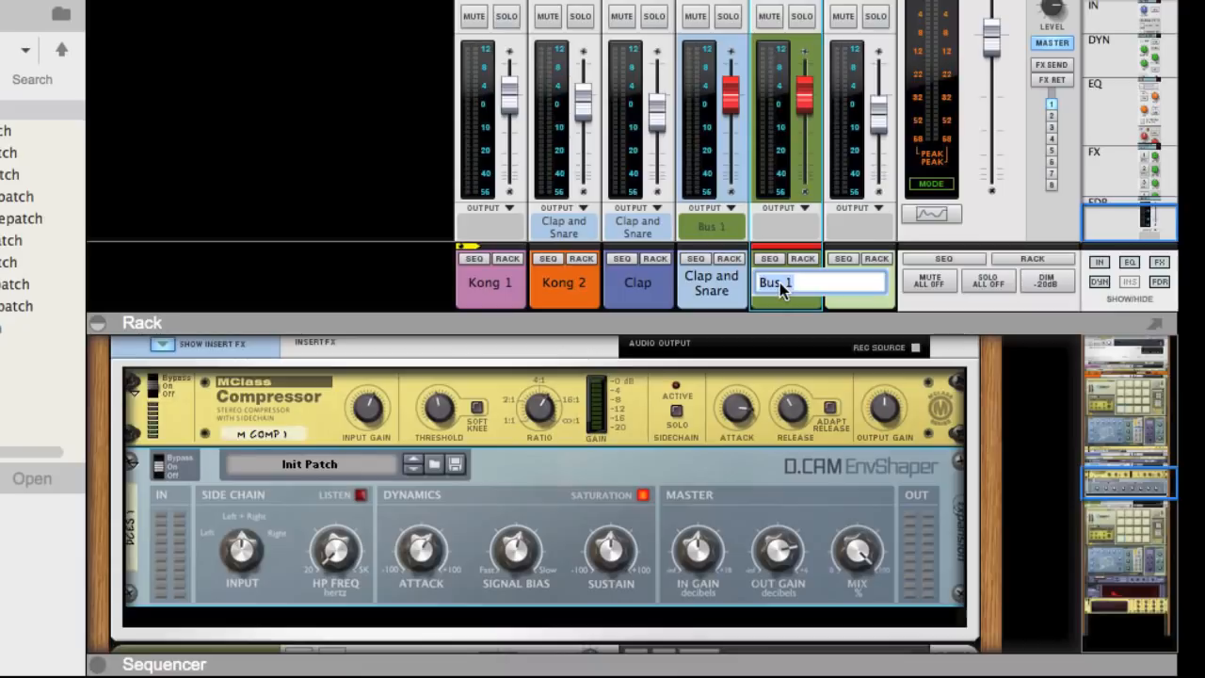
pyautogui.write('Drum Bus')
pyautogui.press('Return')
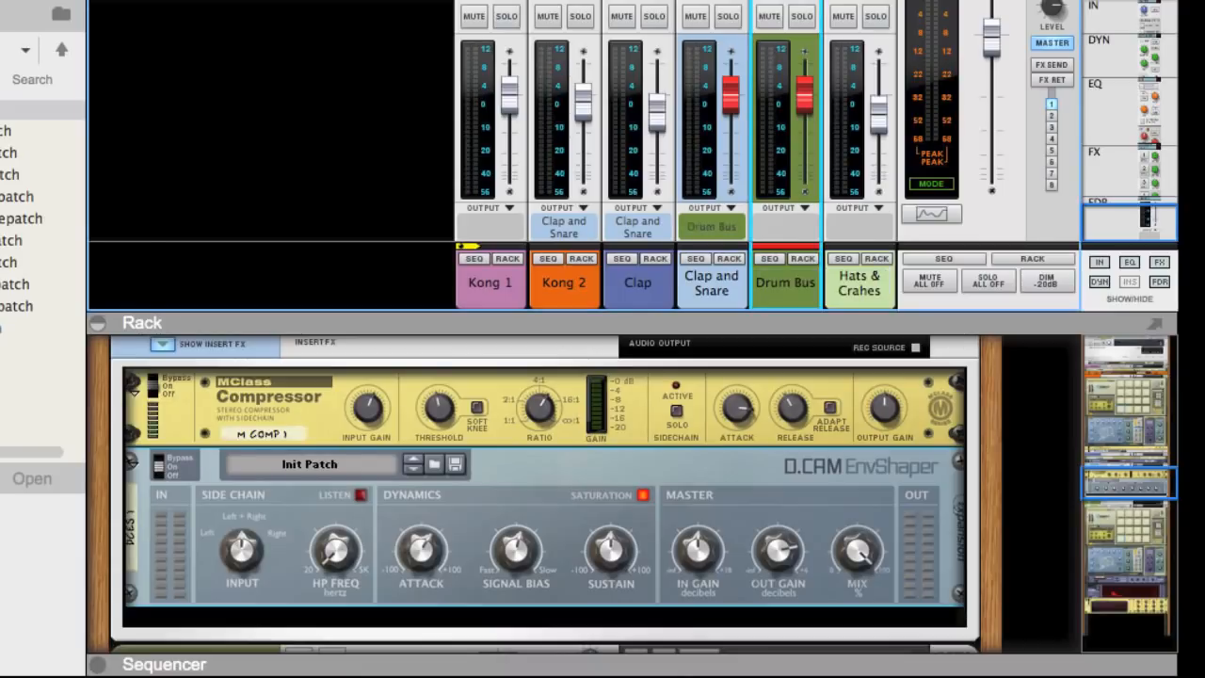
# - Set the outputs of the Kong 1 and Hats & Crahes channels to Drum Bus
pyautogui.click(507, 294)
pyautogui.click(507, 222)
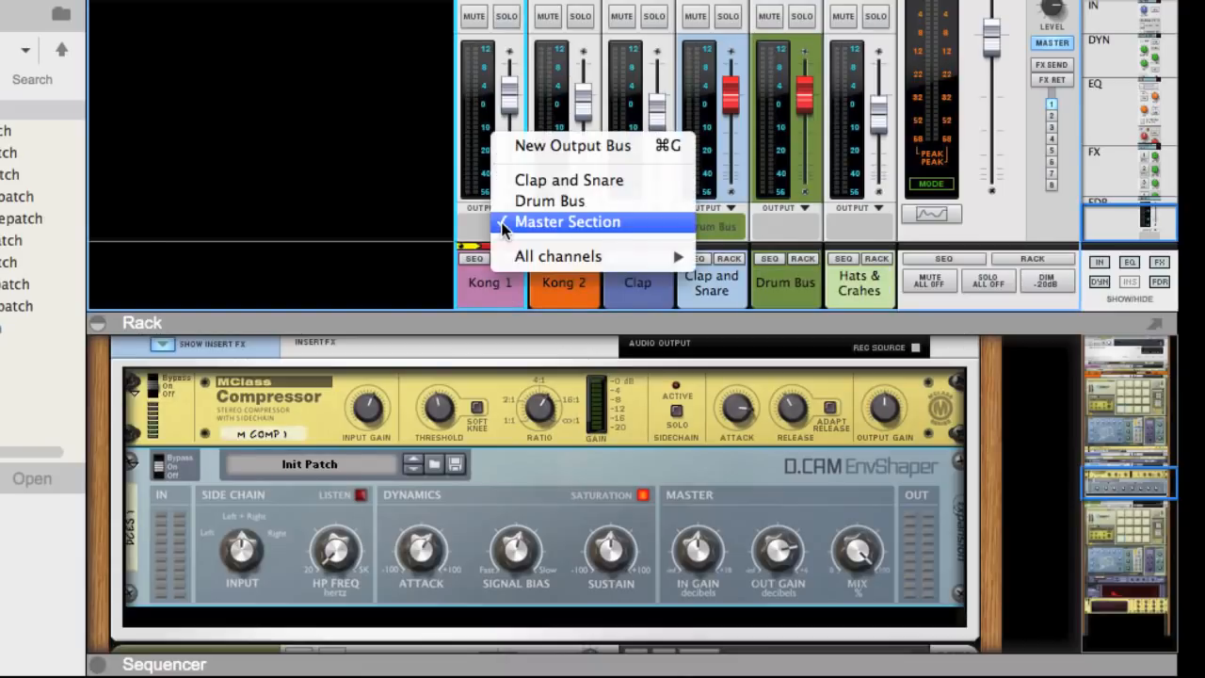
pyautogui.click(505, 204)
pyautogui.click(858, 227)
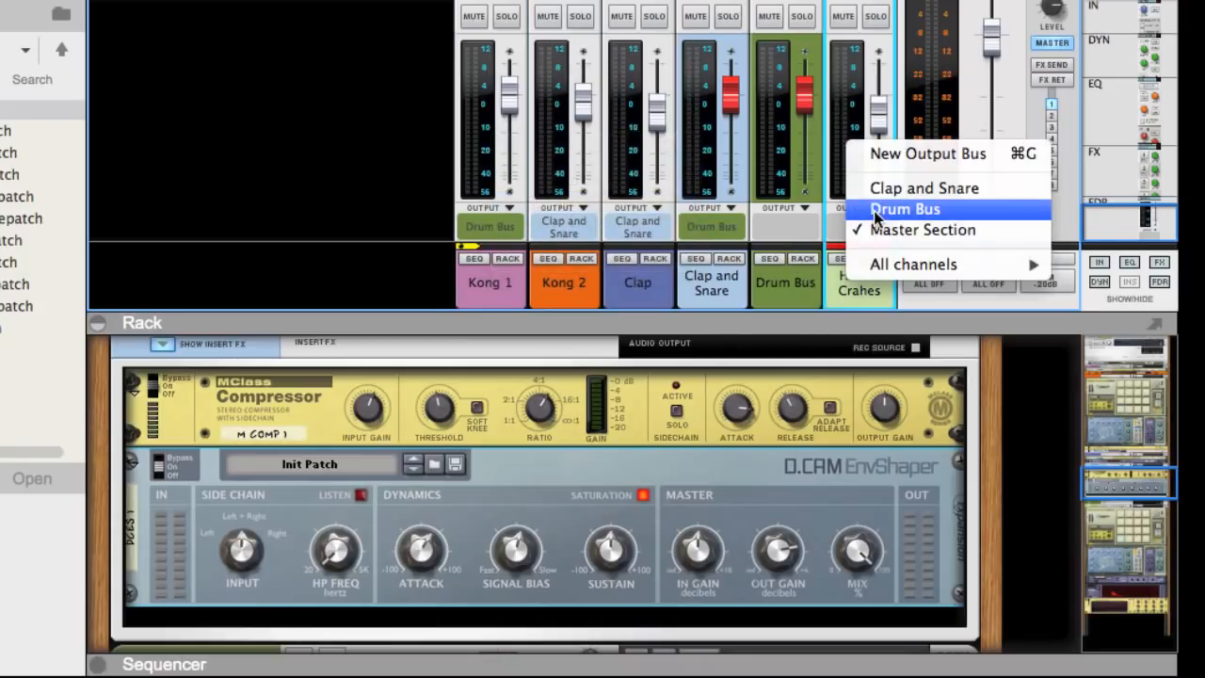
pyautogui.click(894, 207)
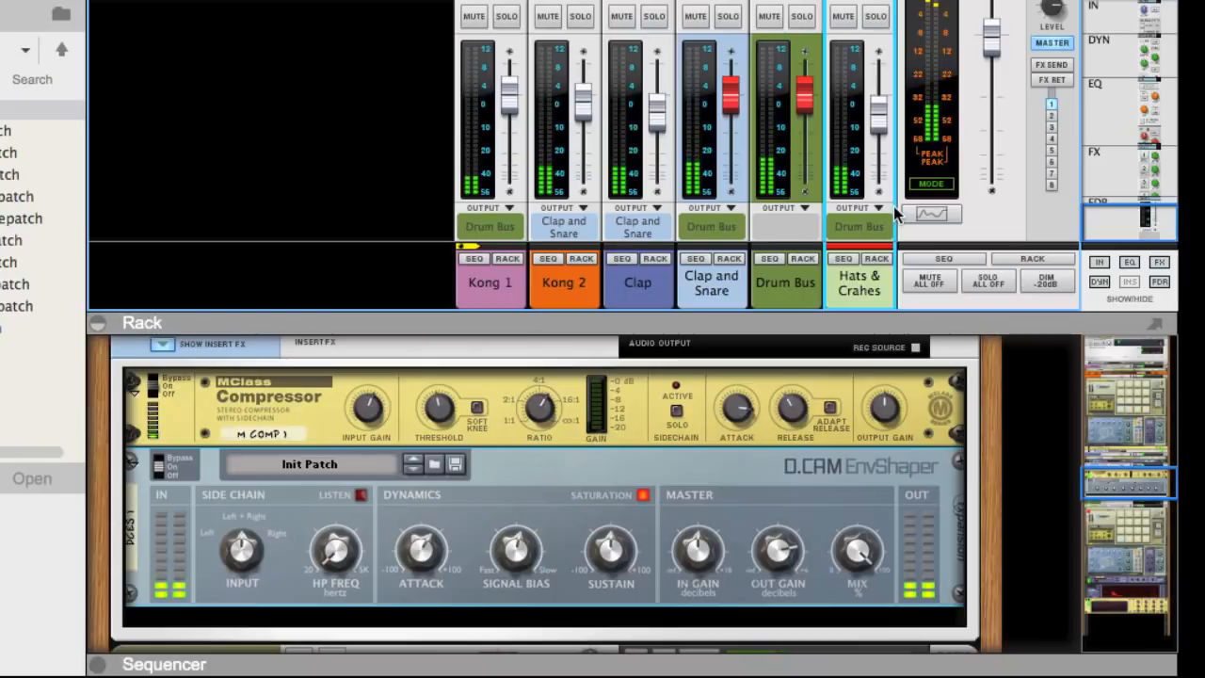
# - Show the Drum Bus insert effects in the rack and add an MClass Compressor there
pyautogui.click(801, 260)
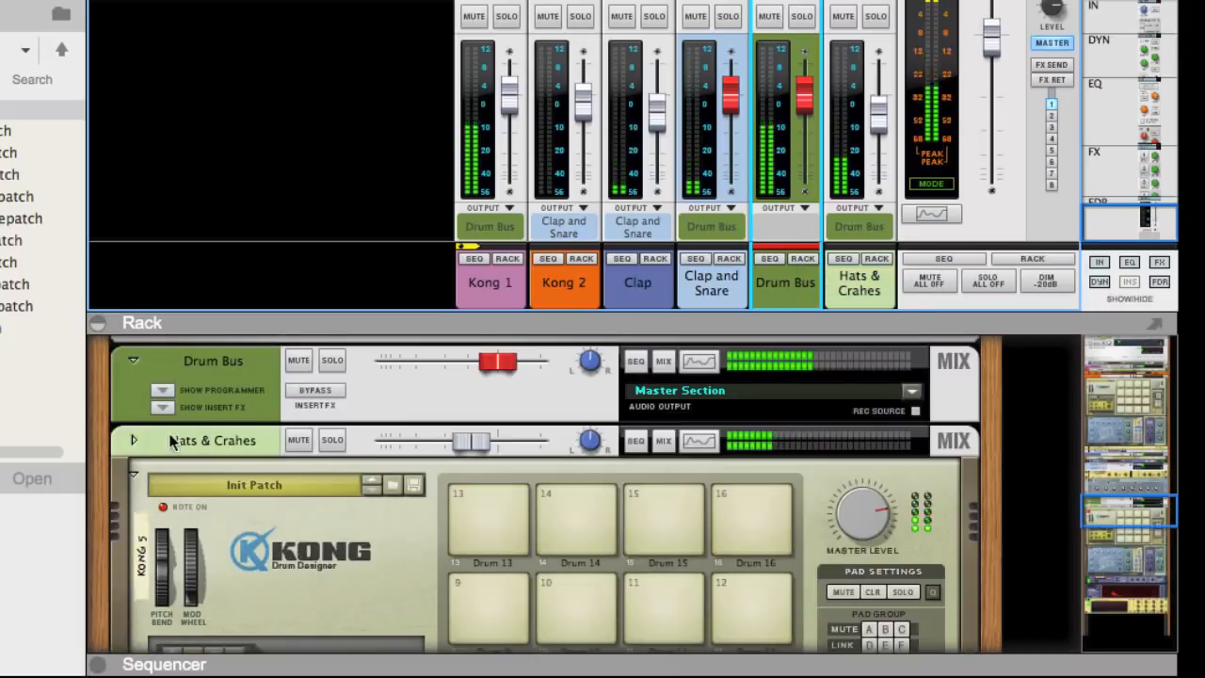
pyautogui.click(164, 408)
pyautogui.rightClick(296, 447)
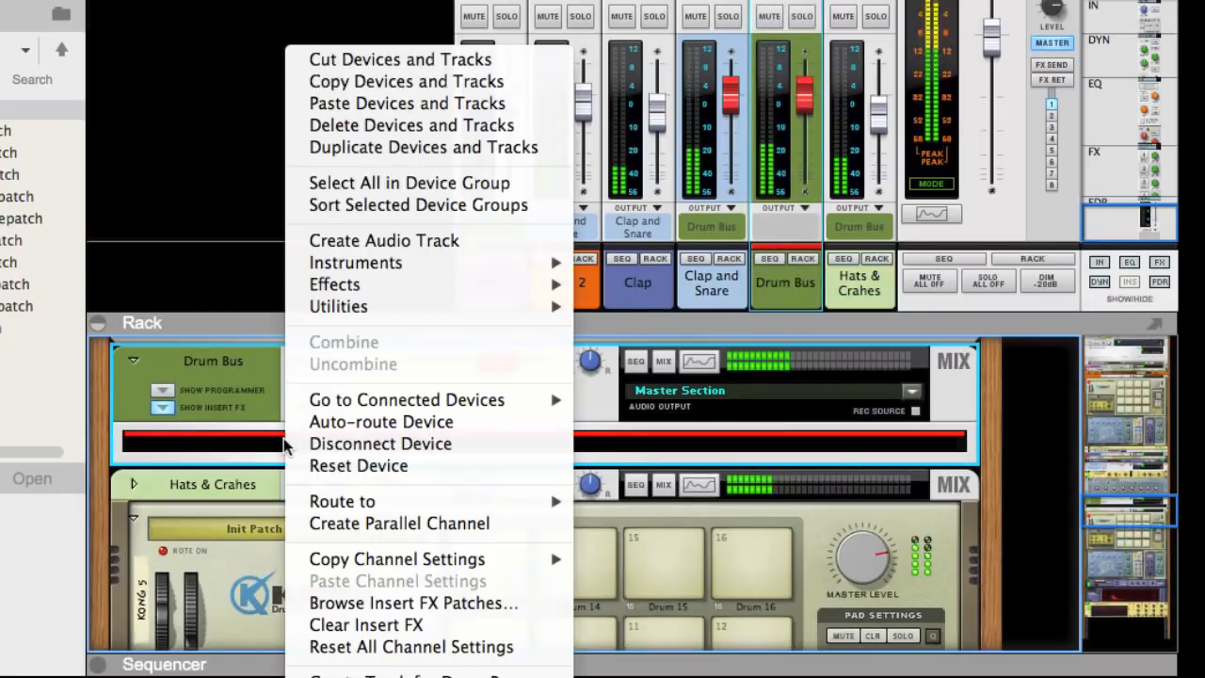
pyautogui.moveTo(365, 299)
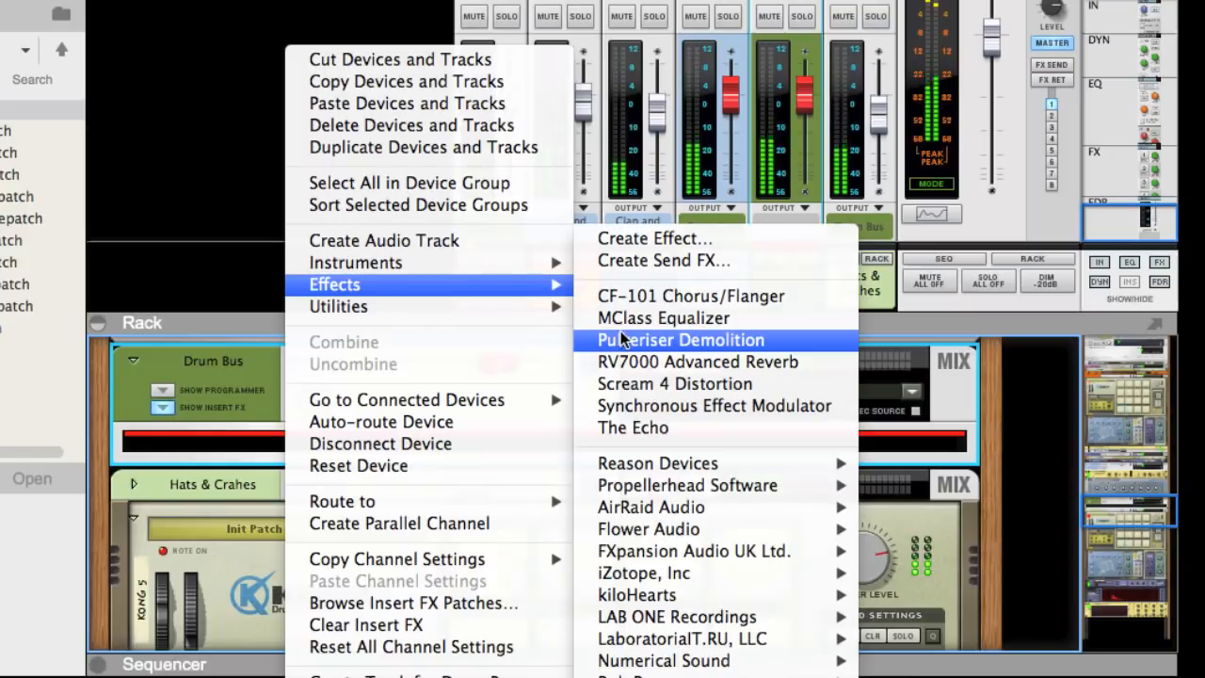
pyautogui.moveTo(619, 468)
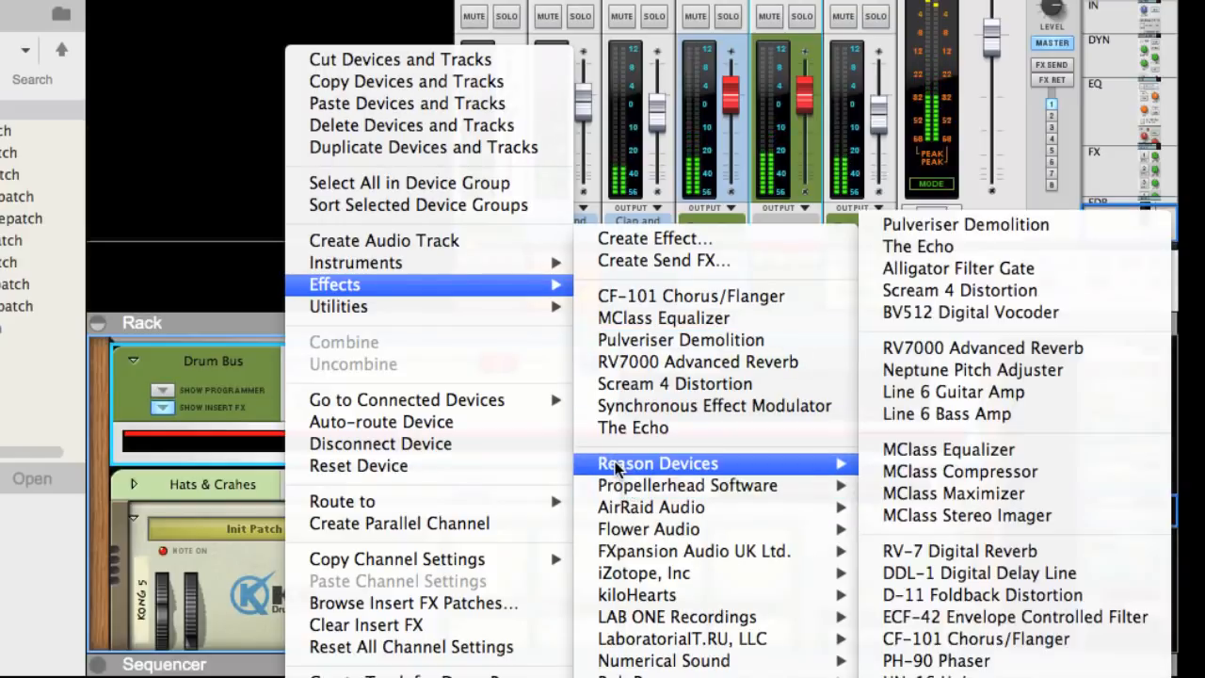
pyautogui.click(960, 471)
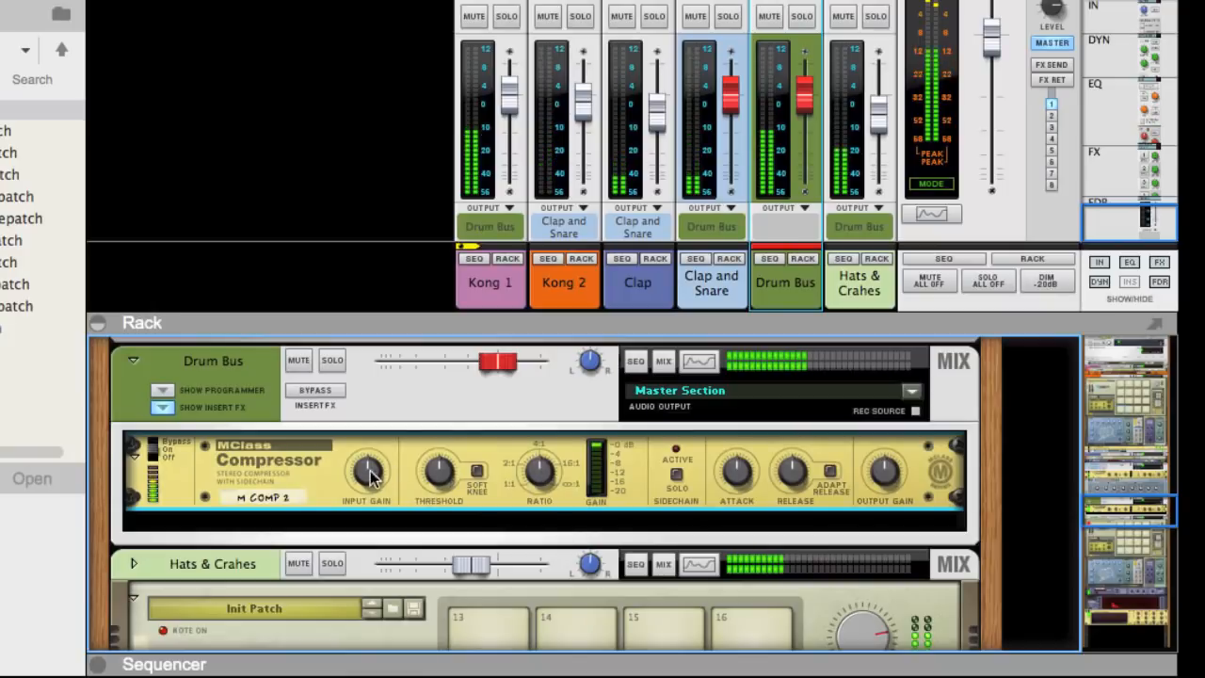
# - Raise the Drum Bus compressor's threshold slightly, fine-tune its ratio and release, and increase its attack and output gain
pyautogui.moveTo(364, 478)
pyautogui.moveTo(415, 467)
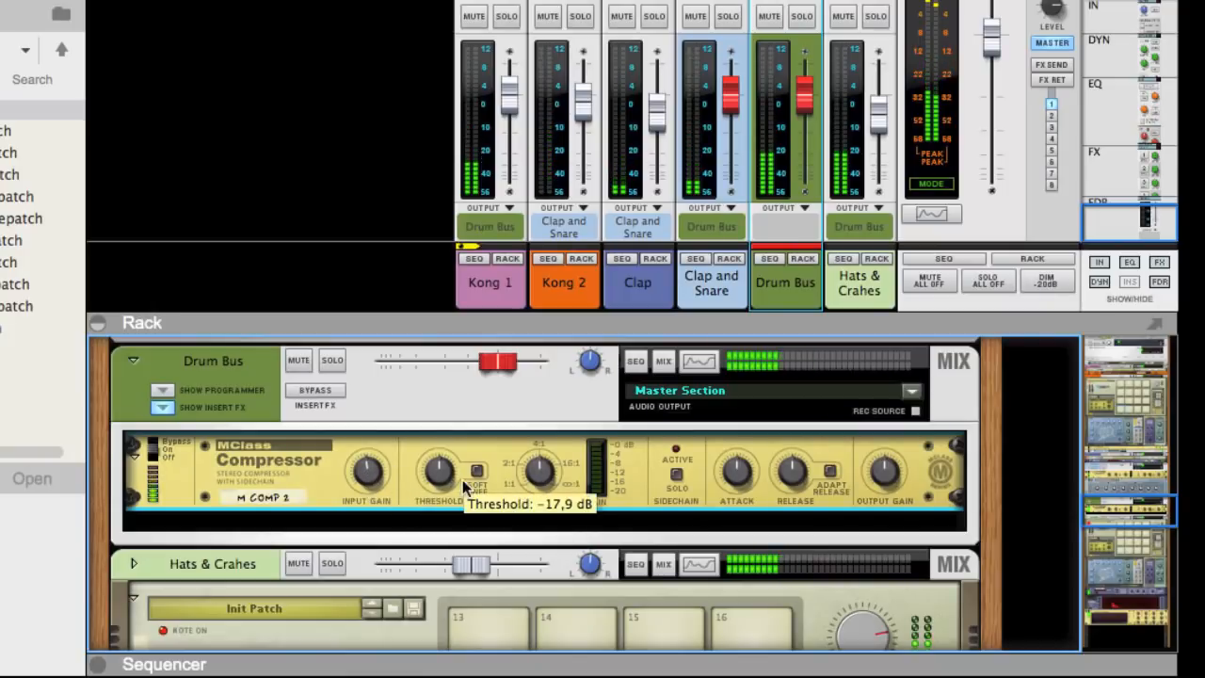
pyautogui.moveTo(416, 466); pyautogui.dragTo(417, 461)
pyautogui.moveTo(535, 471)
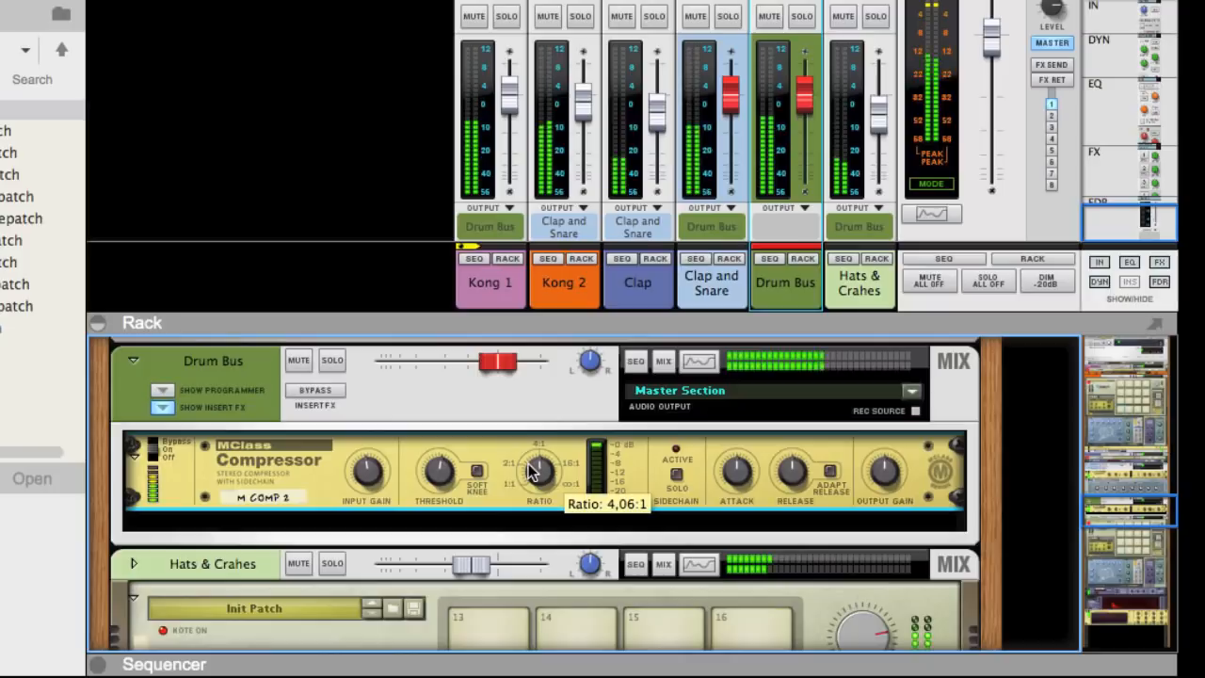
pyautogui.moveTo(534, 467); pyautogui.dragTo(534, 462)
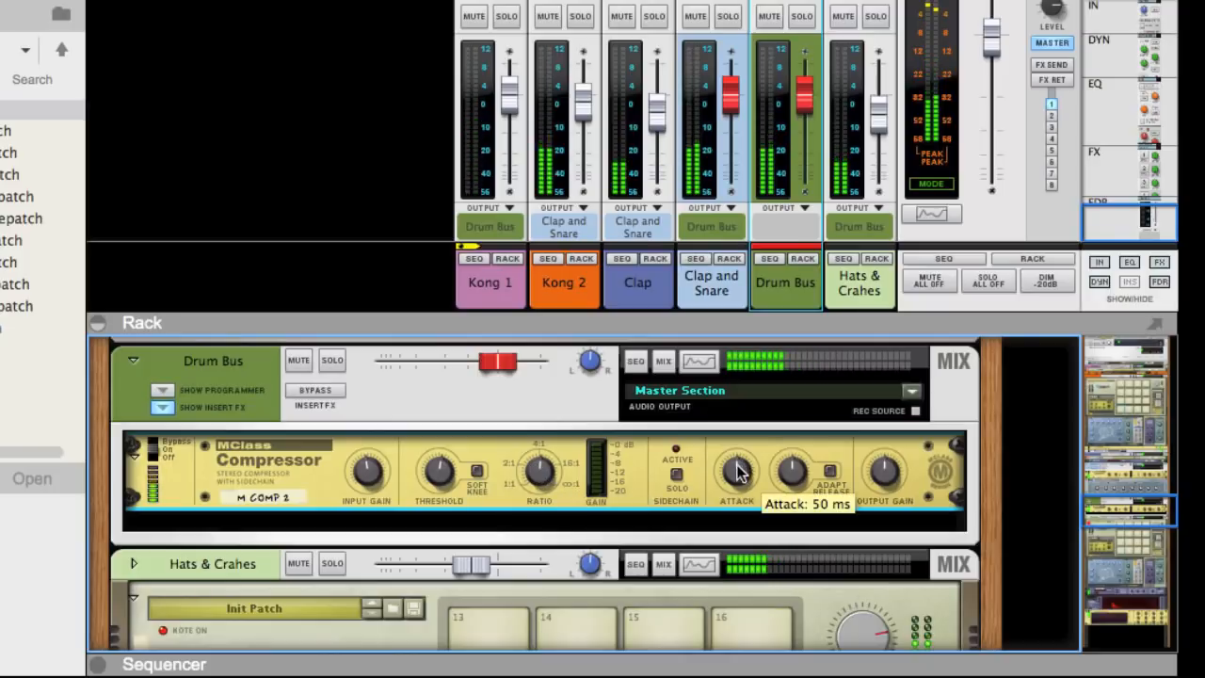
pyautogui.moveTo(738, 467); pyautogui.dragTo(738, 460)
pyautogui.moveTo(883, 484); pyautogui.dragTo(860, 480)
# - Add a Scream 4 Distortion after the compressor in the Drum Bus insert effects
pyautogui.rightClick(284, 479)
pyautogui.moveTo(339, 433)
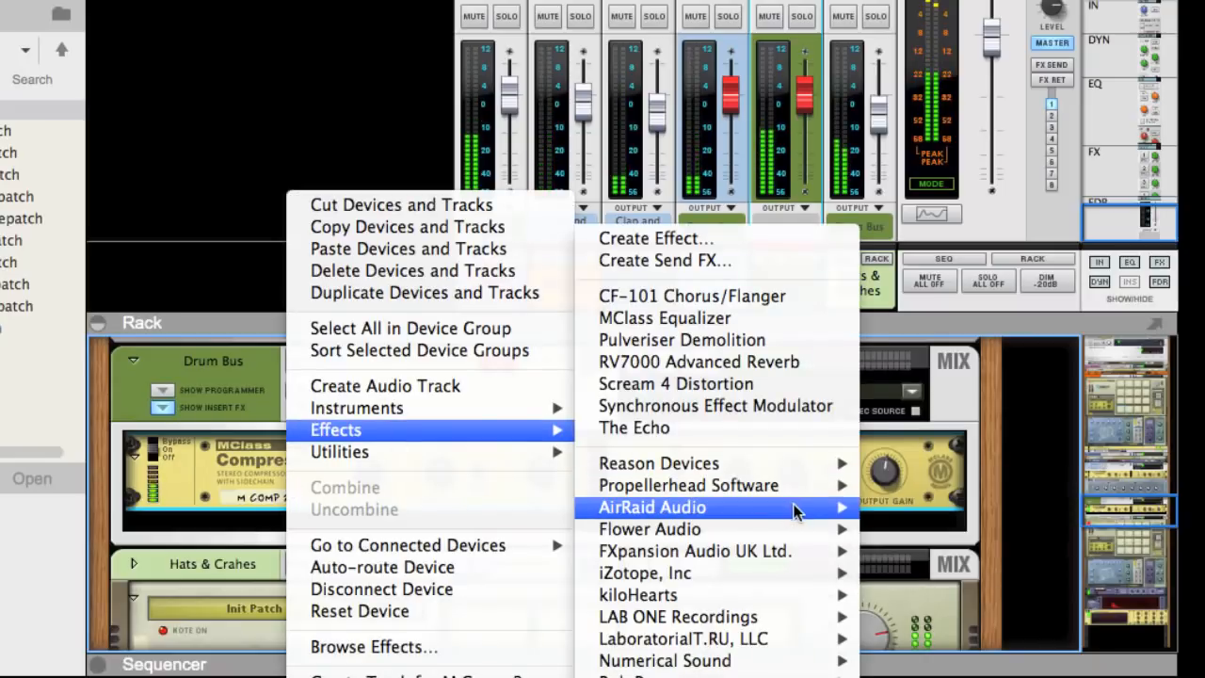
pyautogui.moveTo(684, 462)
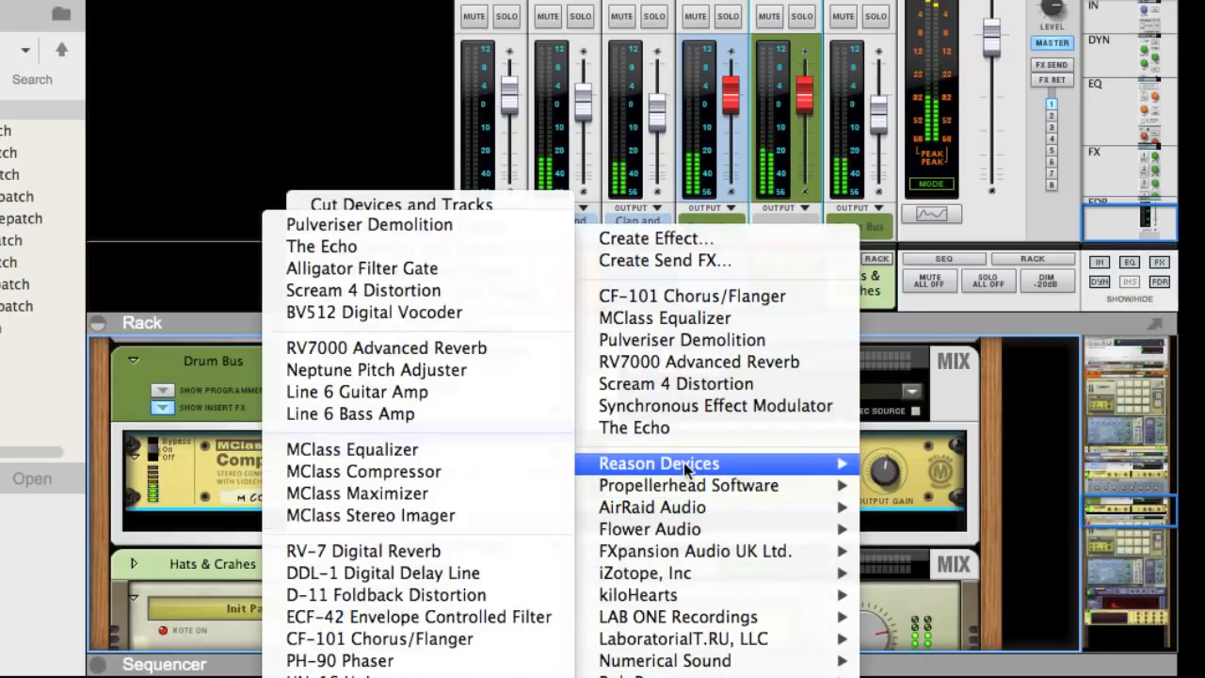
pyautogui.click(372, 288)
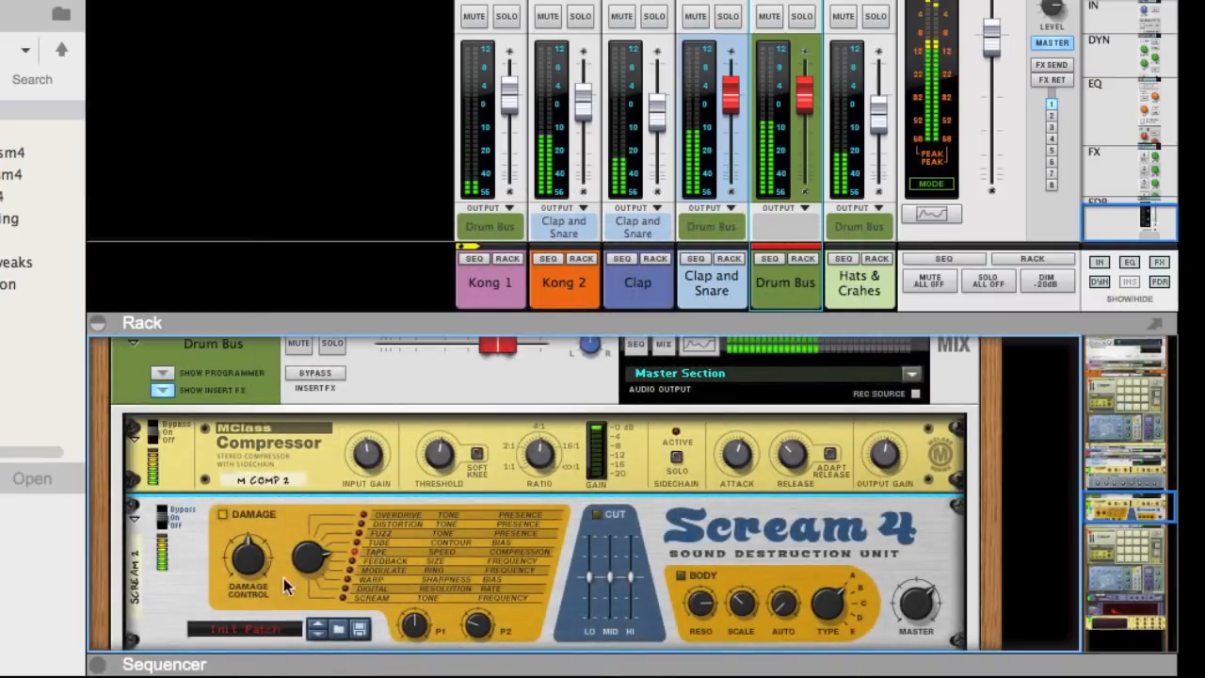